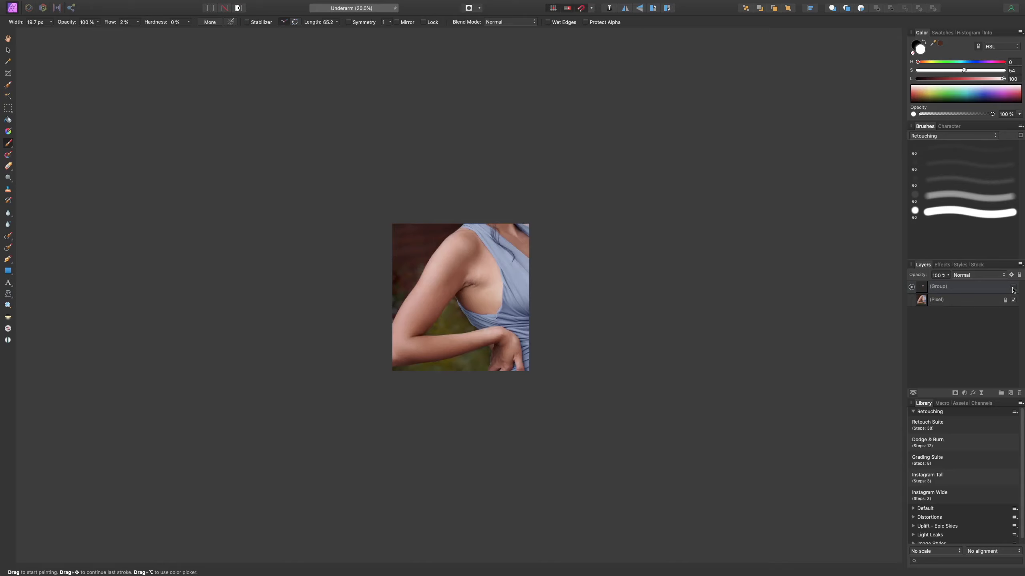
# Toggle the retouching group's visibility and examine the underarm area of the photo at several magnifications.
pyautogui.click(1013, 287)
pyautogui.press('super+0')
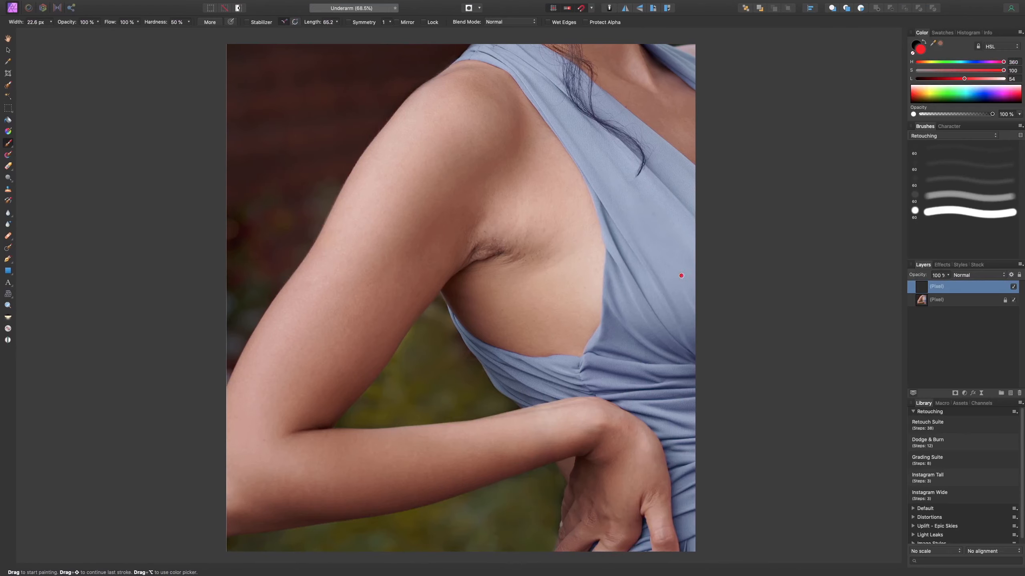
pyautogui.press('super+minus')
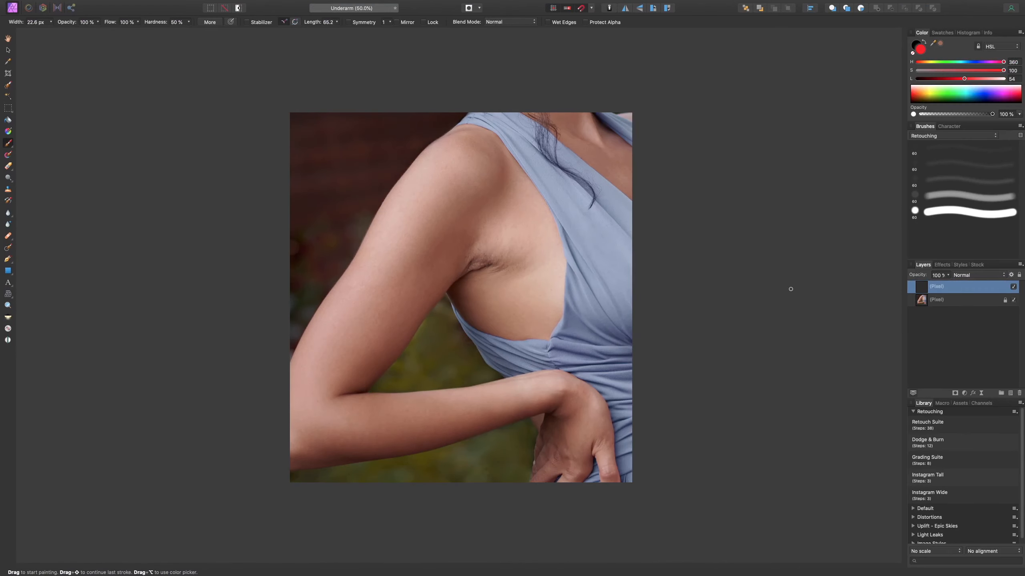
pyautogui.press('super+minus')
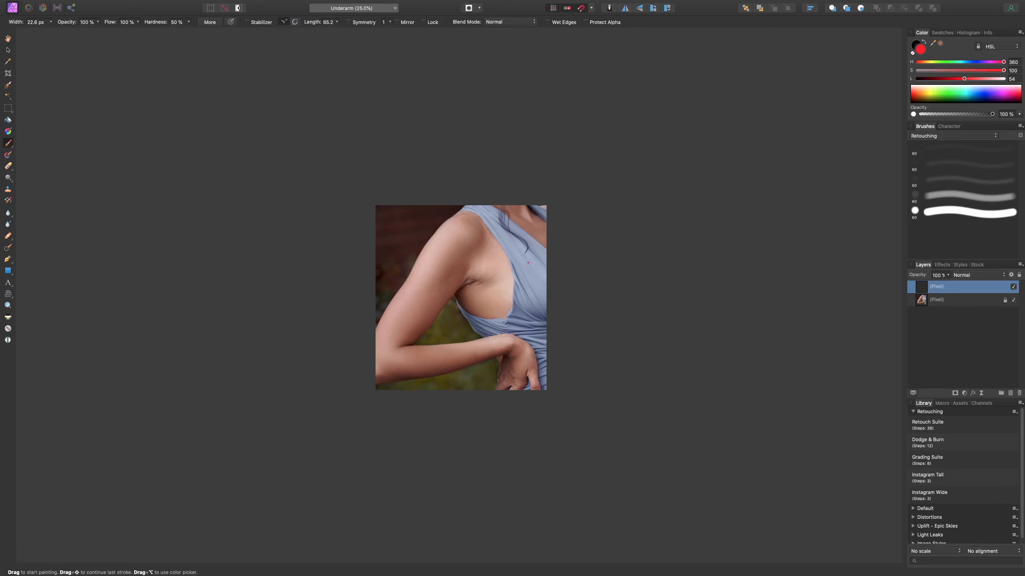
pyautogui.press('super+equal')
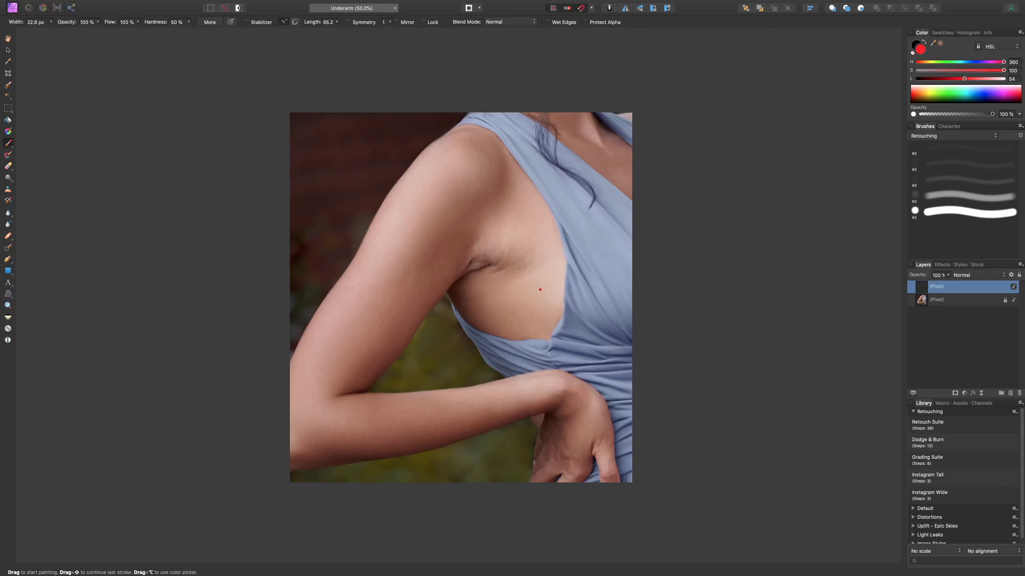
pyautogui.press('super+minus')
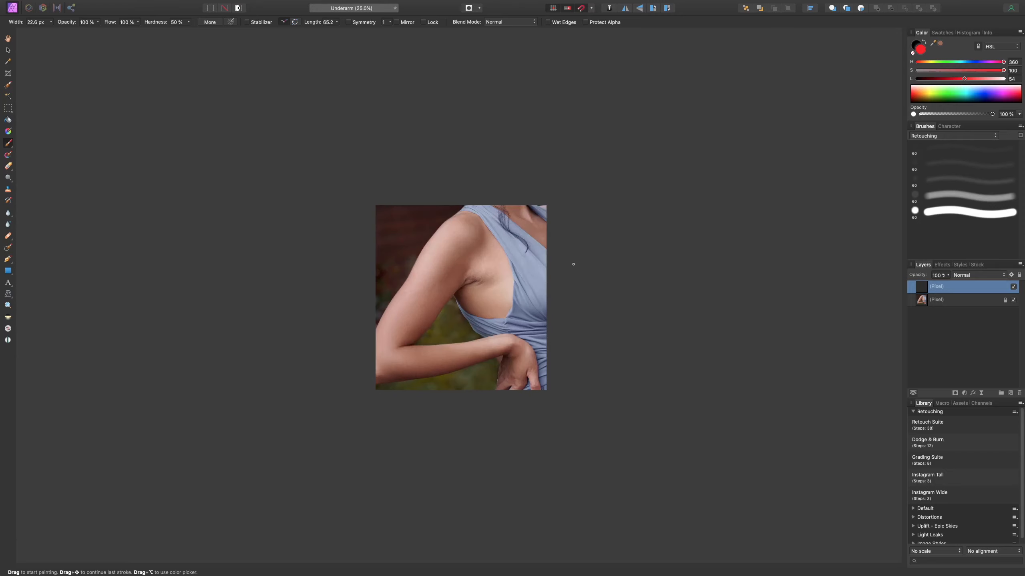
pyautogui.press('super+equal')
pyautogui.press('super+equal')
pyautogui.scroll(3, 636, 234)
pyautogui.hscroll(2, 636, 234)
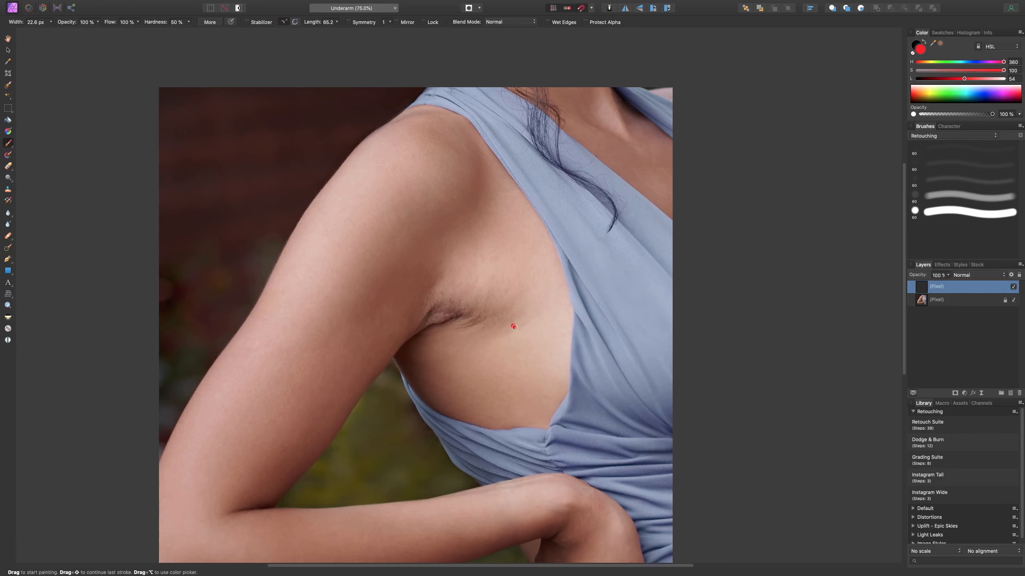
pyautogui.press('super+minus')
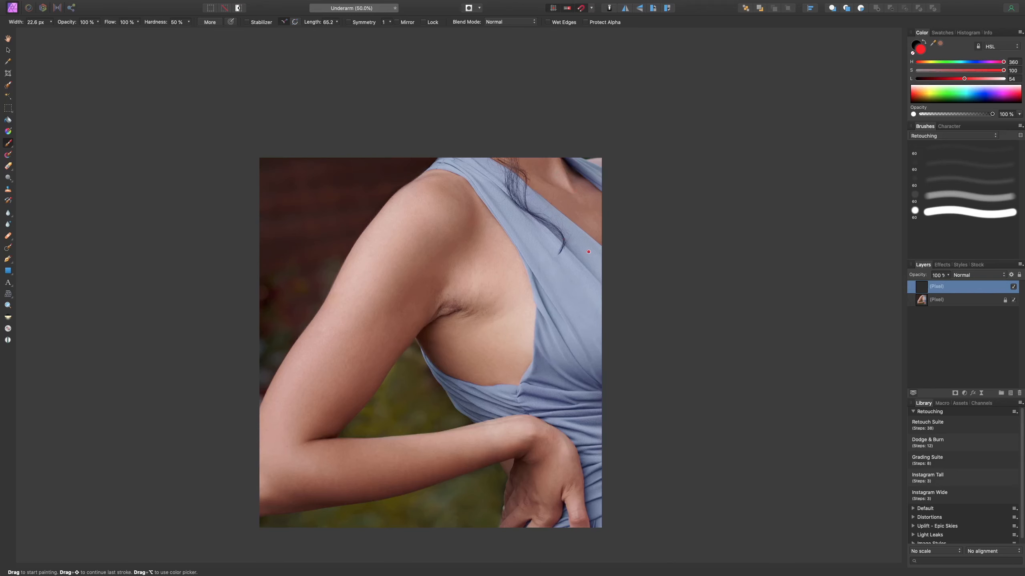
pyautogui.press('super+plus')
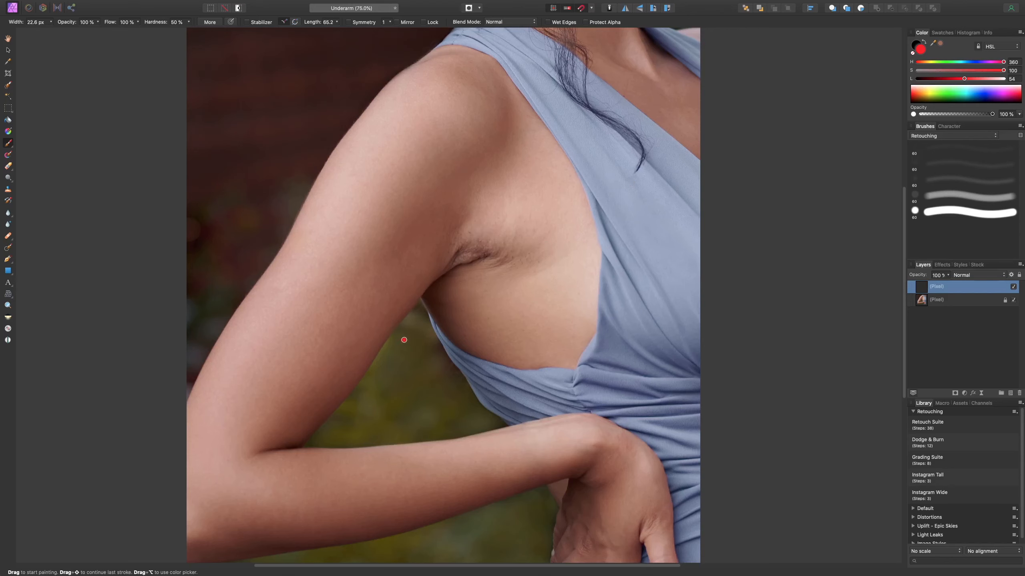
# Paint a red brush stroke along the underside of the upper arm into the armpit crease.
pyautogui.press('[')
pyautogui.moveTo(373, 357)
pyautogui.mouseDown()
pyautogui.moveTo(459, 251)
pyautogui.moveTo(479, 241)
pyautogui.mouseUp()
pyautogui.press('super+minus')
pyautogui.press('super+minus')
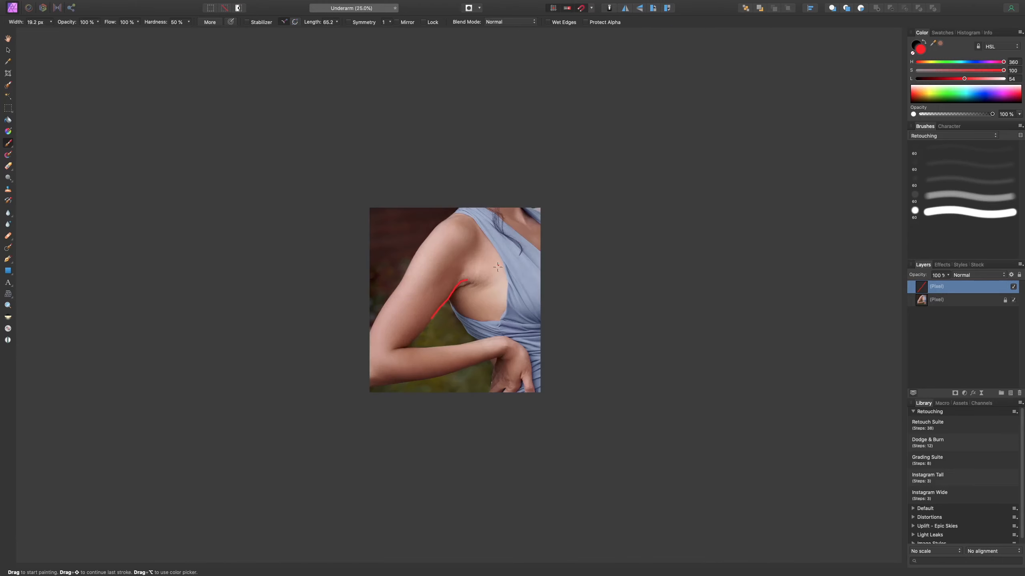
# Sketch trial red marks around the armpit crease and the adjoining torso skin, undoing each of them.
pyautogui.moveTo(466, 281)
pyautogui.mouseDown()
pyautogui.moveTo(491, 280)
pyautogui.moveTo(475, 276)
pyautogui.mouseUp()
pyautogui.press('super+z')
pyautogui.moveTo(508, 306)
pyautogui.mouseDown()
pyautogui.moveTo(460, 270)
pyautogui.moveTo(506, 245)
pyautogui.moveTo(513, 279)
pyautogui.mouseUp()
pyautogui.moveTo(476, 278); pyautogui.dragTo(507, 294)
pyautogui.press('super+z')
pyautogui.press('super+z')
pyautogui.press('super+z')
pyautogui.press('super+z')
pyautogui.press('super+z')
pyautogui.press('super+z')
pyautogui.moveTo(470, 281)
pyautogui.mouseDown()
pyautogui.moveTo(446, 299)
pyautogui.moveTo(482, 287)
pyautogui.mouseUp()
pyautogui.press('super+z')
pyautogui.press('super+z')
# Mark the fine armpit creases and stray hairs in red with a smaller brush.
pyautogui.press('super+1')
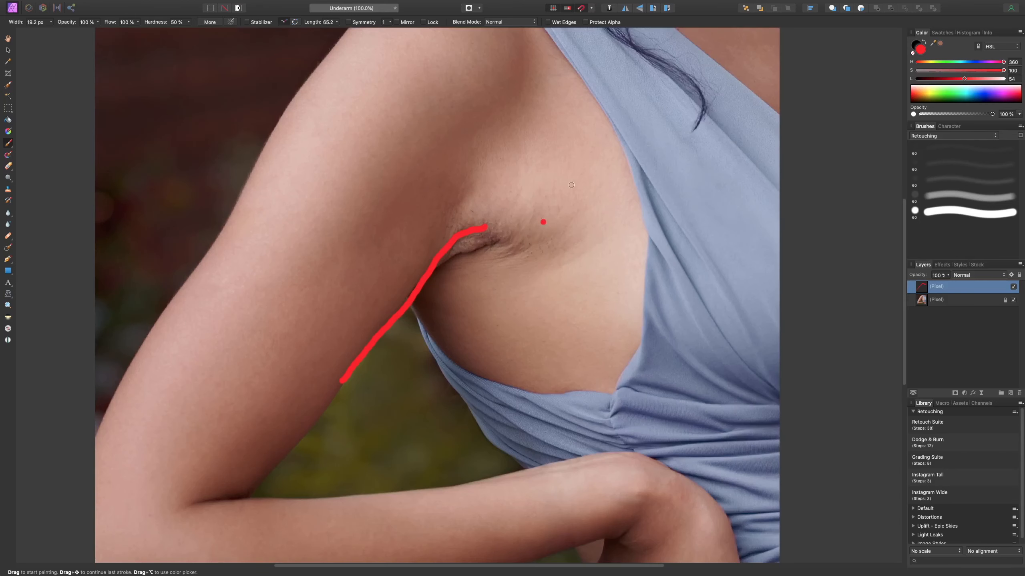
pyautogui.press('[')
pyautogui.press('[')
pyautogui.moveTo(494, 243); pyautogui.dragTo(438, 268)
pyautogui.press('[')
pyautogui.press('[')
pyautogui.moveTo(517, 247); pyautogui.dragTo(494, 261)
pyautogui.press('super+plus')
pyautogui.click(582, 225)
pyautogui.moveTo(565, 224); pyautogui.dragTo(518, 208)
pyautogui.moveTo(504, 206); pyautogui.dragTo(496, 207)
pyautogui.click(563, 250)
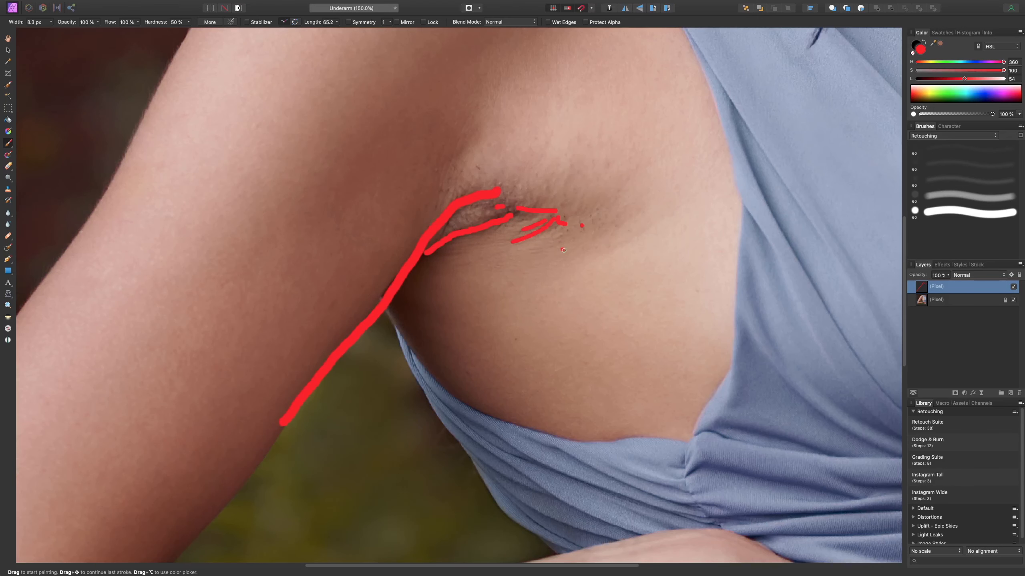
# Undo the fine red crease and hair marks, keeping only the stroke along the arm.
pyautogui.press('super+z')
pyautogui.press('super+z')
pyautogui.press('super+z')
pyautogui.press('super+z')
pyautogui.press('super+z')
pyautogui.press('super+z')
pyautogui.press('super+z')
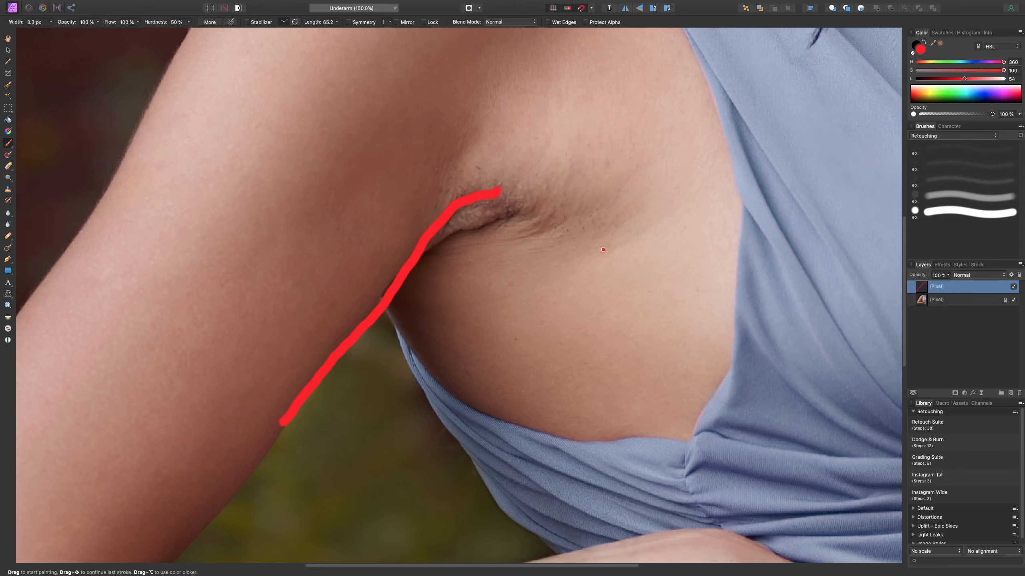
pyautogui.press('super+minus')
pyautogui.press('super+minus')
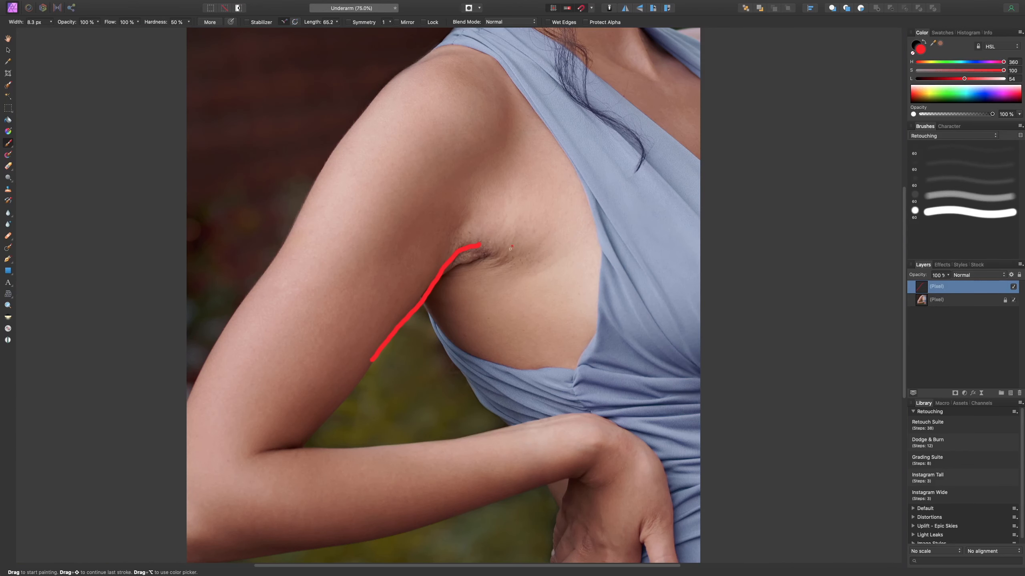
# Trace the main armpit crease in red with a 6 px brush, and undo it together with the arm stroke.
pyautogui.press('[')
pyautogui.press('[')
pyautogui.moveTo(452, 267); pyautogui.dragTo(491, 257)
pyautogui.press('super+z')
pyautogui.press('super+z')
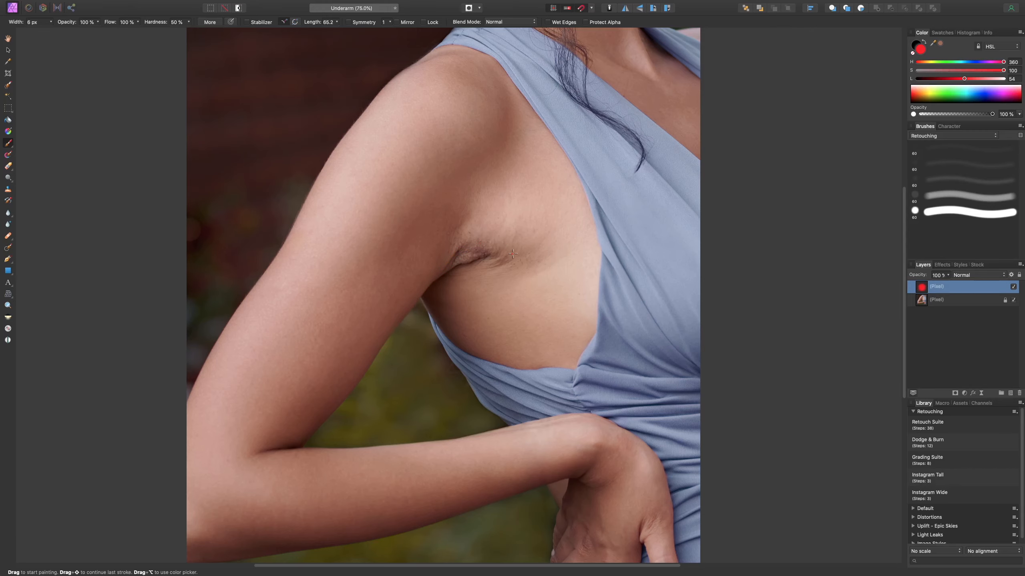
# Outline the skin folds and the darker patch of underarm skin in red.
pyautogui.press('super+minus')
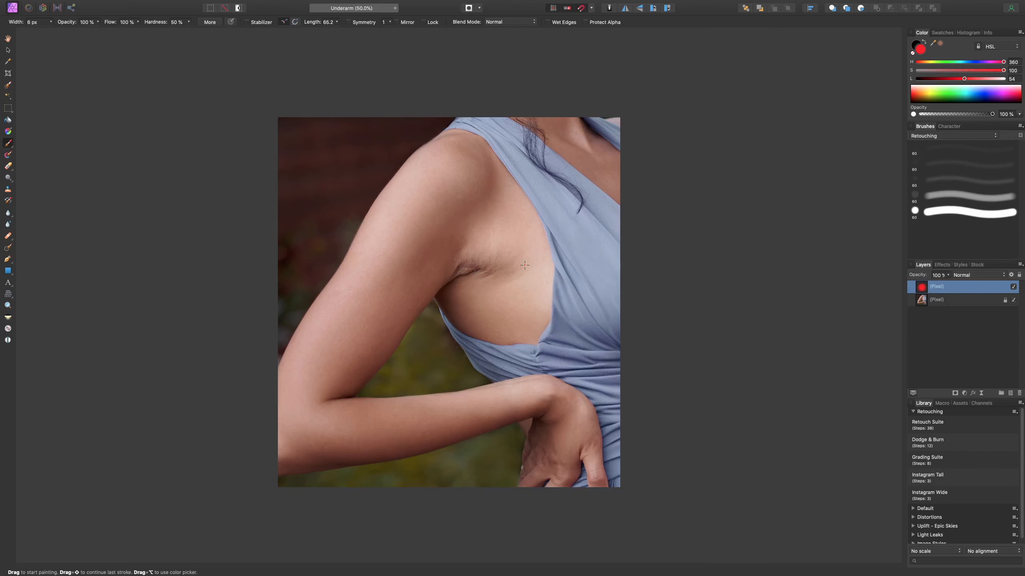
pyautogui.press('super+equal')
pyautogui.press('super+equal')
pyautogui.moveTo(497, 240)
pyautogui.mouseDown()
pyautogui.moveTo(445, 258)
pyautogui.moveTo(456, 240)
pyautogui.moveTo(500, 241)
pyautogui.moveTo(441, 267)
pyautogui.moveTo(448, 253)
pyautogui.moveTo(486, 241)
pyautogui.moveTo(459, 235)
pyautogui.moveTo(454, 241)
pyautogui.moveTo(478, 234)
pyautogui.moveTo(558, 256)
pyautogui.moveTo(563, 229)
pyautogui.moveTo(492, 212)
pyautogui.moveTo(440, 240)
pyautogui.mouseUp()
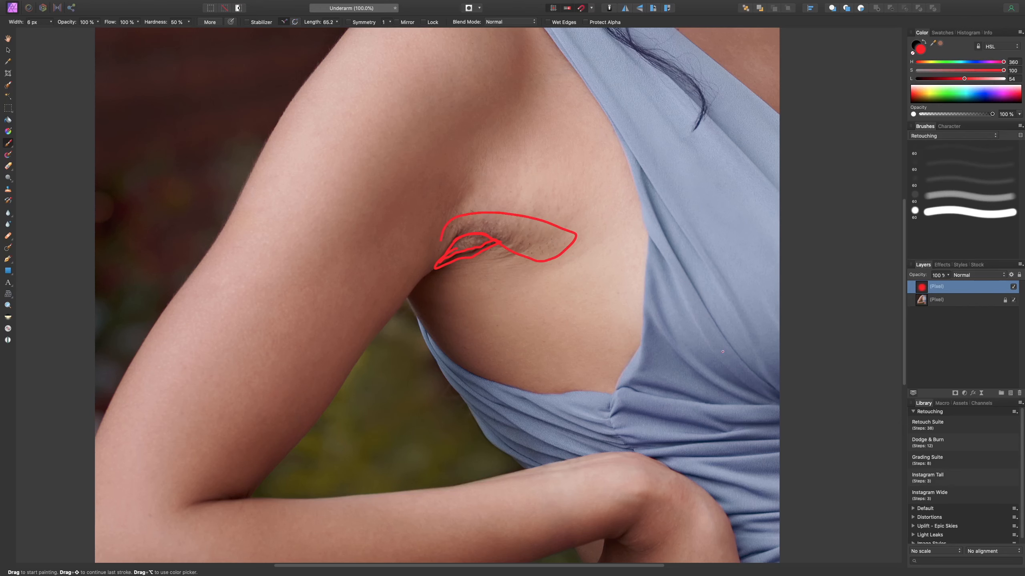
# Undo the red outlines and the creation of the layer they were painted on.
pyautogui.press('super+z')
pyautogui.press('super+z')
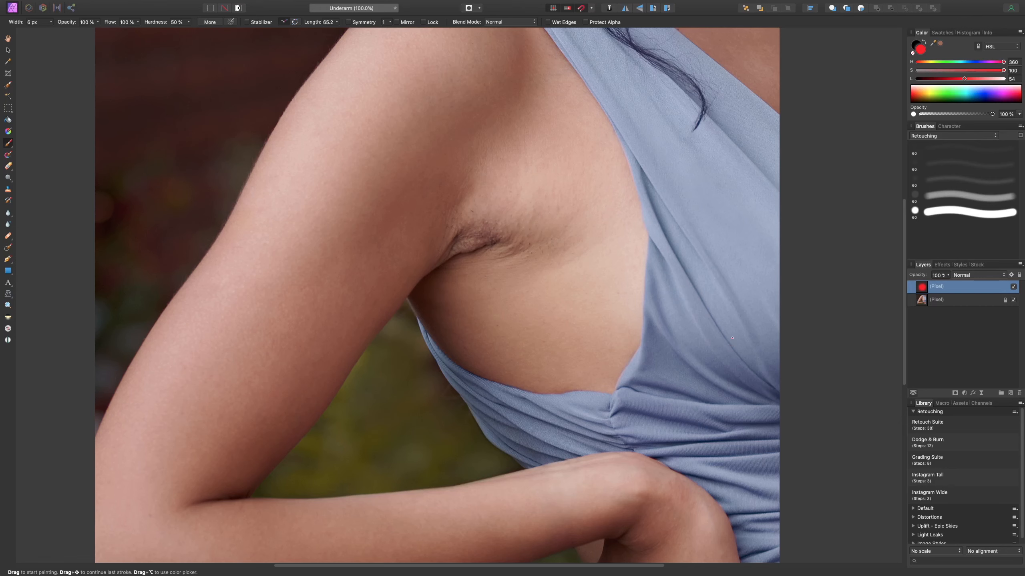
pyautogui.press('super+z')
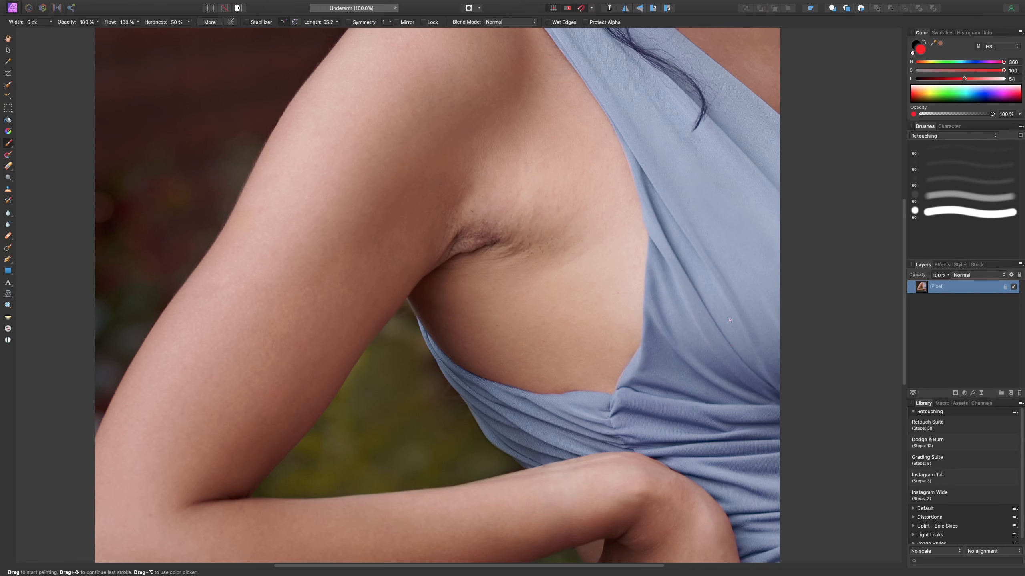
# Add a new pixel layer and inpaint the stray hairs beside the armpit crease with a 6 px Inpainting Brush.
pyautogui.click(605, 324)
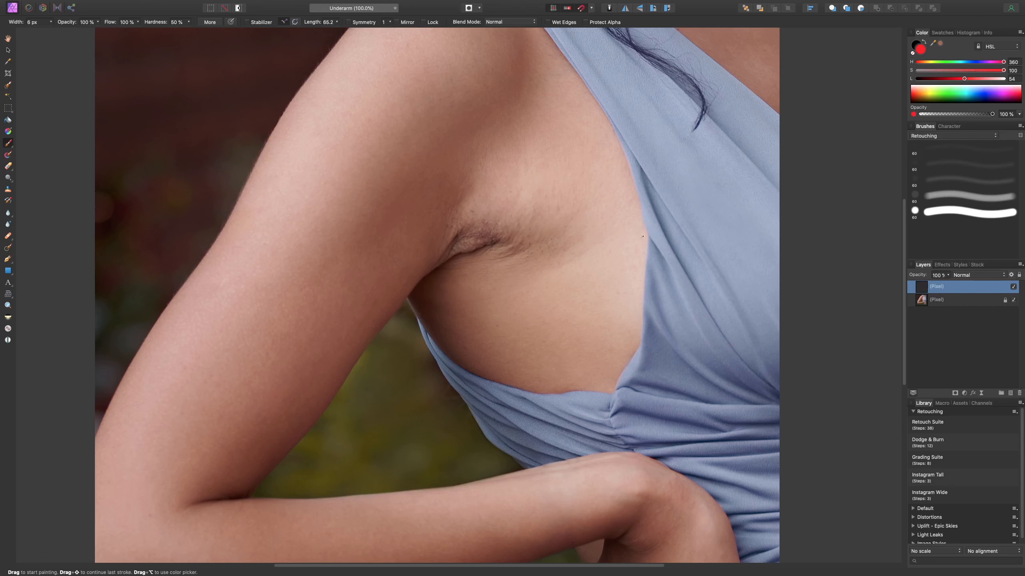
pyautogui.press('j')
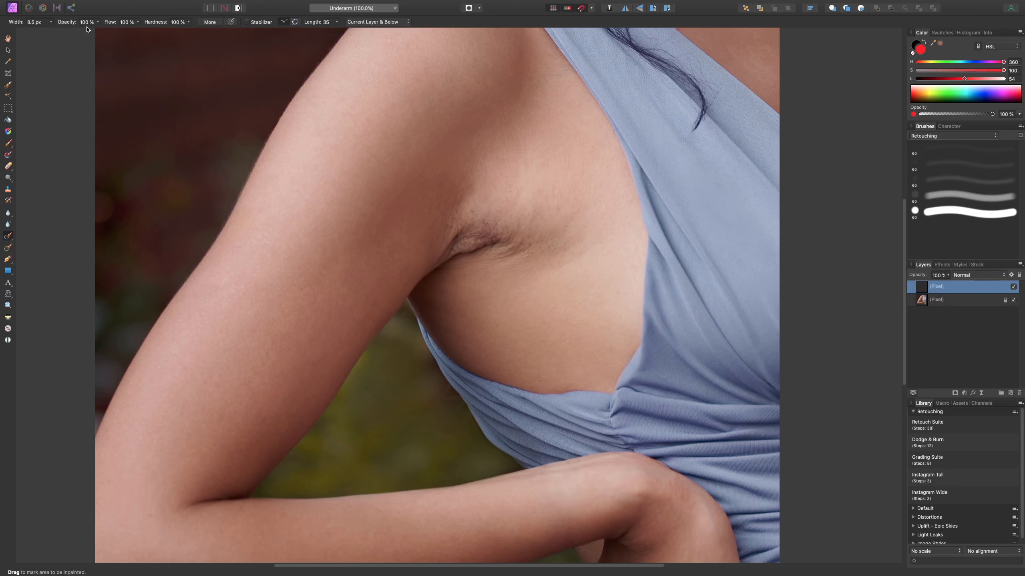
pyautogui.scroll(5, 449, 135)
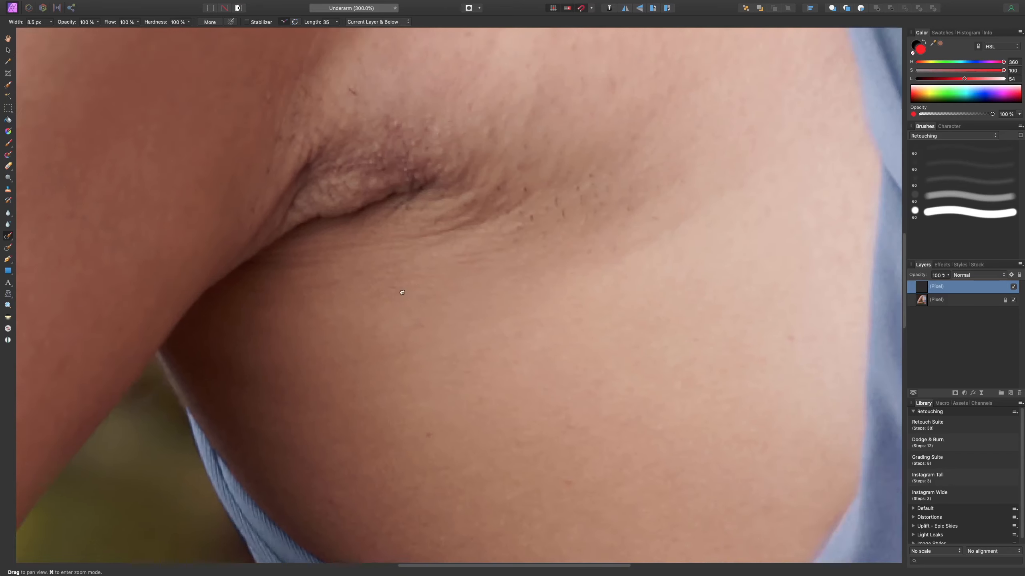
pyautogui.press('[')
pyautogui.press(']')
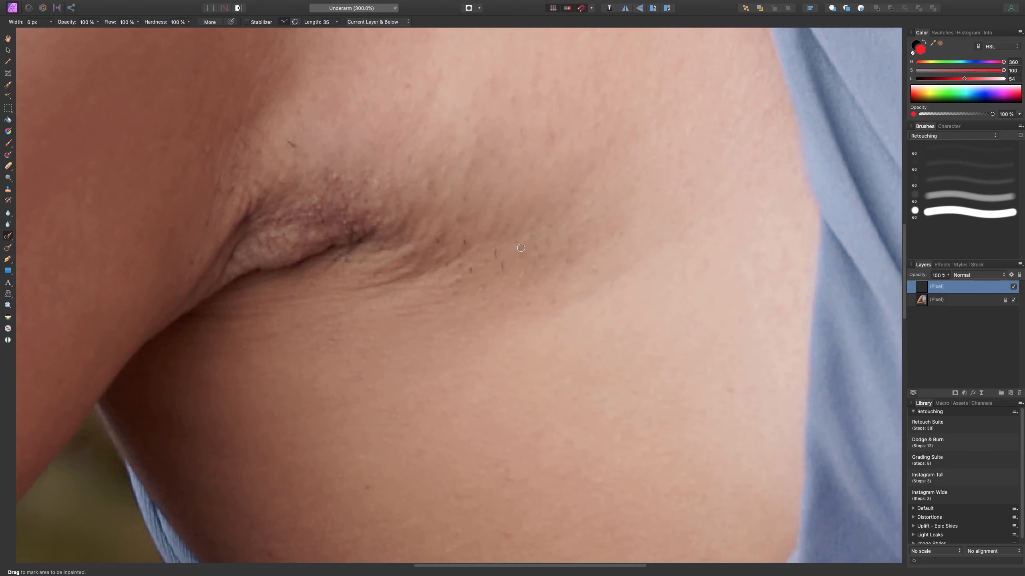
pyautogui.moveTo(546, 238); pyautogui.dragTo(552, 250)
pyautogui.scroll(-3, 592, 269)
# Inpaint the remaining dark hairs and small marks between the crease and the torso with a larger brush.
pyautogui.press(']')
pyautogui.press(']')
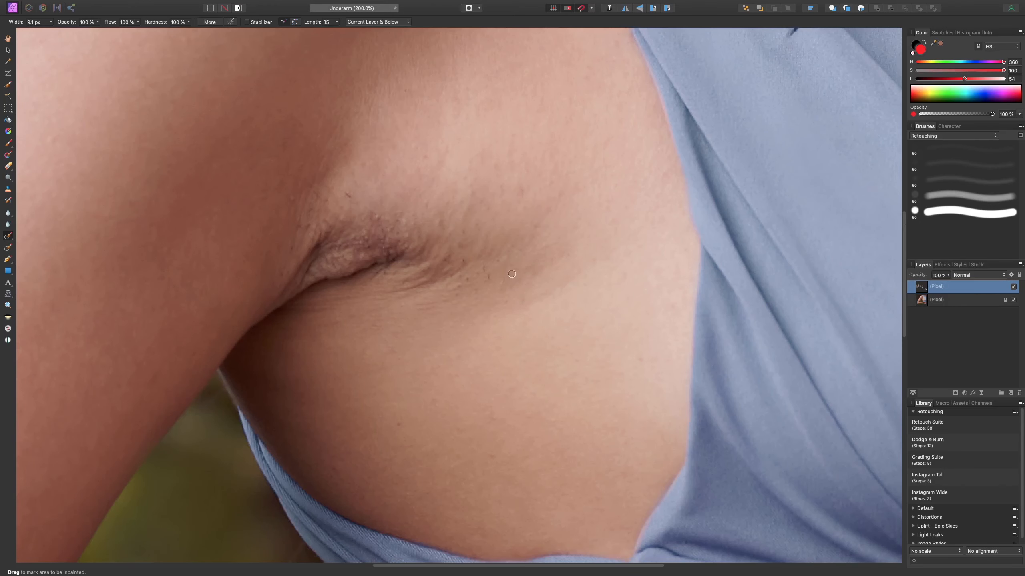
pyautogui.press(']')
pyautogui.moveTo(489, 270); pyautogui.dragTo(476, 277)
pyautogui.click(462, 289)
pyautogui.press('[')
pyautogui.click(445, 258)
pyautogui.click(462, 244)
# Inpaint the small dark spots on the skin just above the armpit crease.
pyautogui.press('[')
pyautogui.click(348, 195)
pyautogui.press('[')
pyautogui.click(314, 197)
pyautogui.press(']')
pyautogui.press('[')
pyautogui.press('[')
pyautogui.press(']')
pyautogui.press(']')
pyautogui.press('super+1')
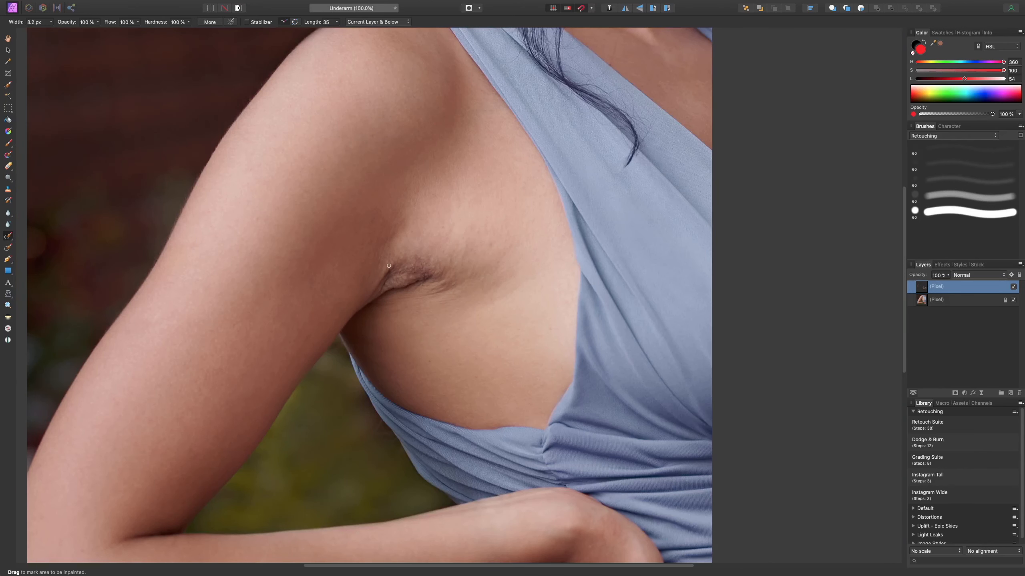
# Inpaint the blemishes near the dress edge and on the torso skin above the shadow with a wider brush.
pyautogui.press('super+plus')
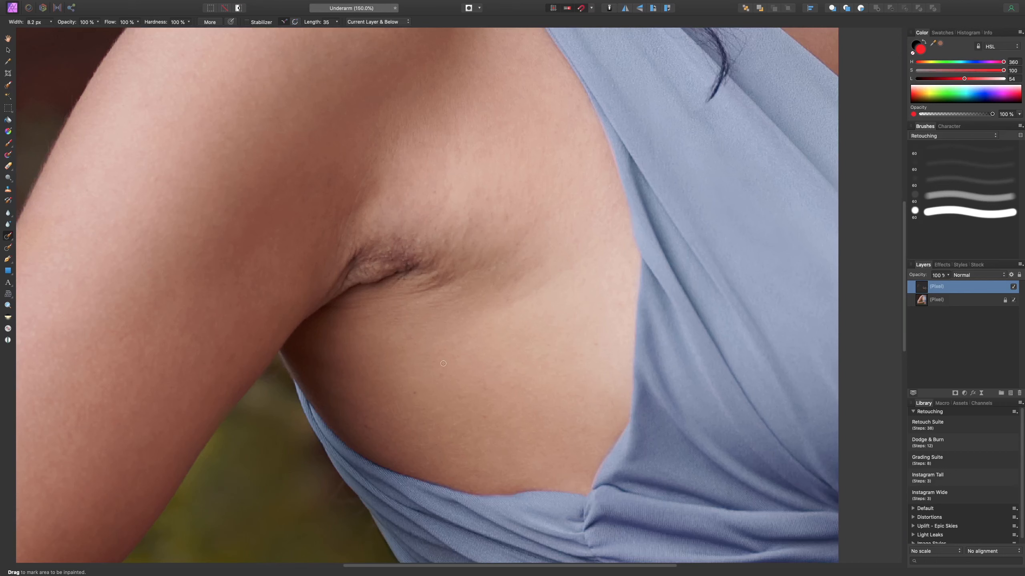
pyautogui.press(']')
pyautogui.press(']')
pyautogui.click(373, 431)
pyautogui.moveTo(503, 219)
pyautogui.mouseDown()
pyautogui.moveTo(503, 207)
pyautogui.moveTo(518, 241)
pyautogui.mouseUp()
pyautogui.press('super+1')
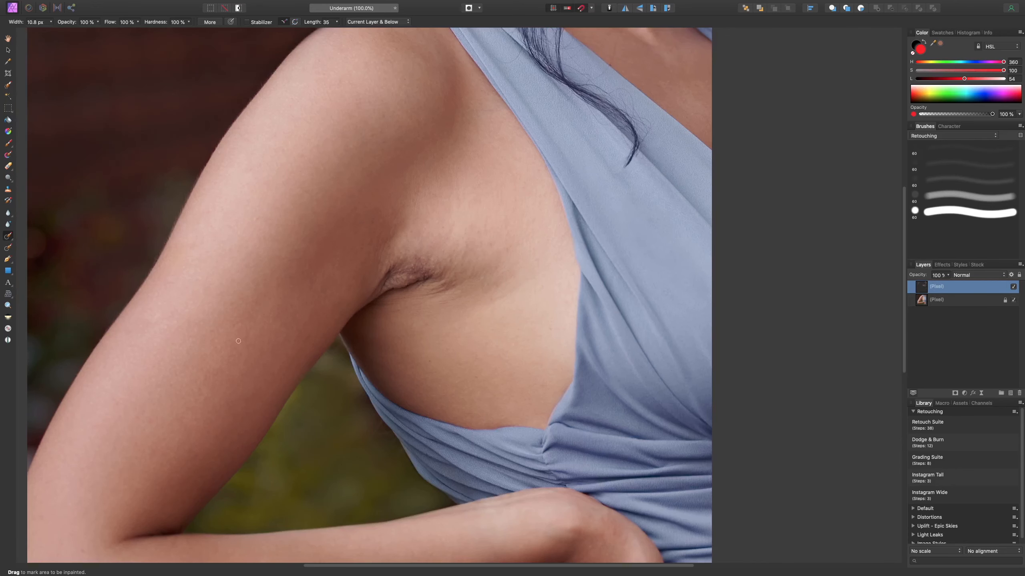
# Inpaint the fold on the arm side of the armpit crease with a 6.3 px brush.
pyautogui.scroll(2, 415, 277)
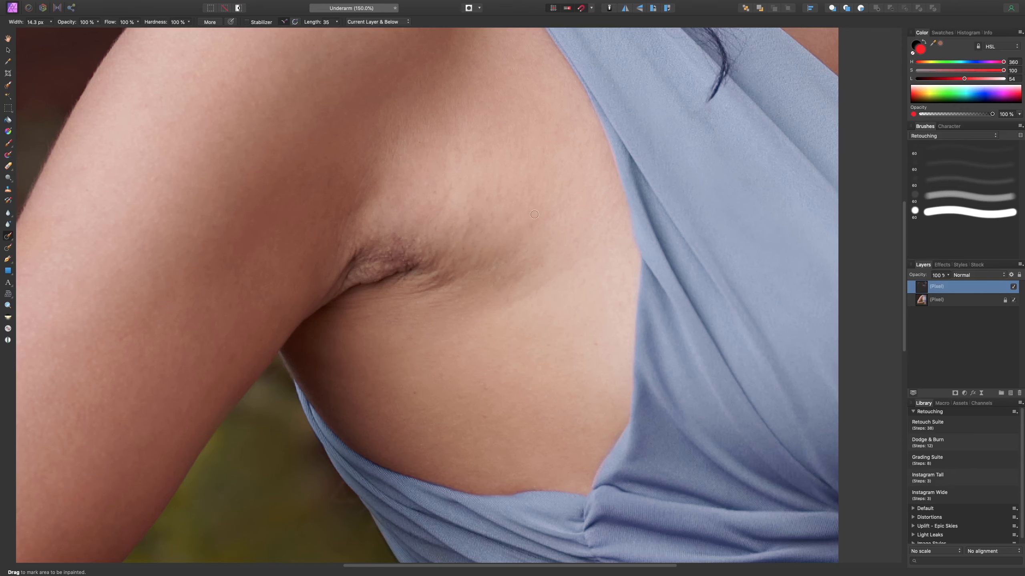
pyautogui.scroll(3, 410, 298)
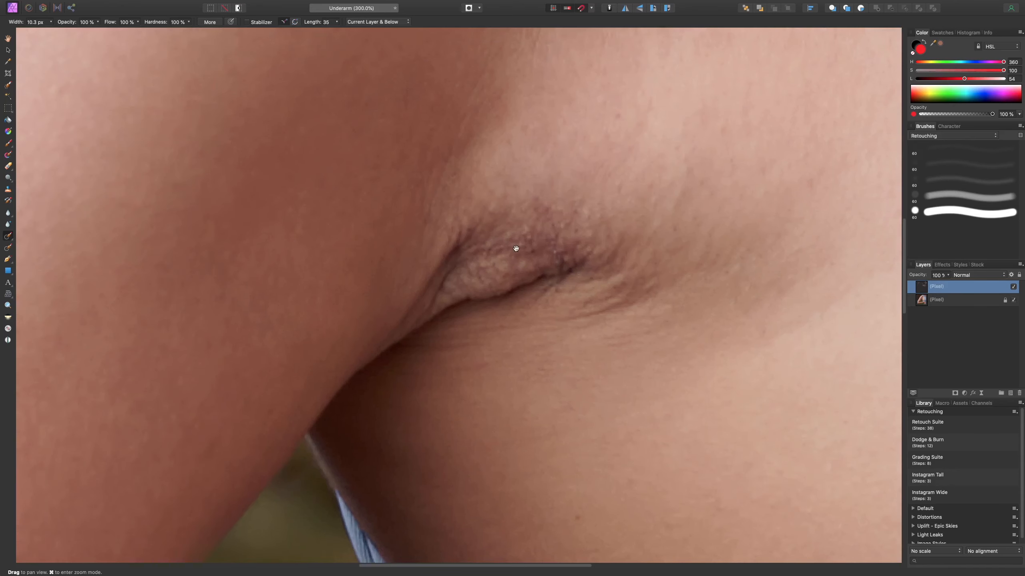
pyautogui.press('[')
pyautogui.press('[')
pyautogui.moveTo(455, 267); pyautogui.dragTo(412, 323)
pyautogui.scroll(-2, 460, 294)
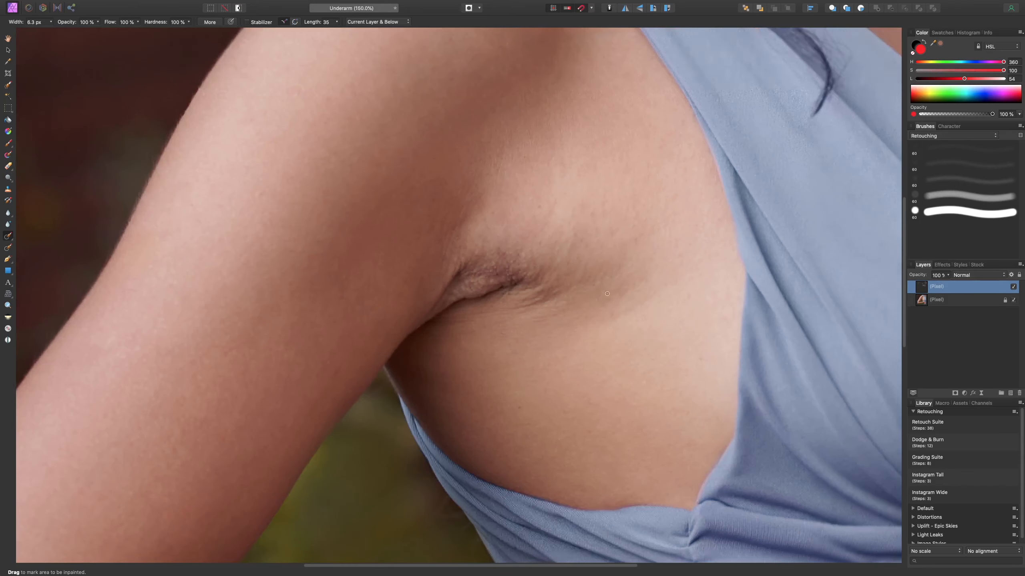
# Inpaint the fine skin lines just below the armpit crease with a 7.1 px brush.
pyautogui.scroll(1, 459, 295)
pyautogui.press(']')
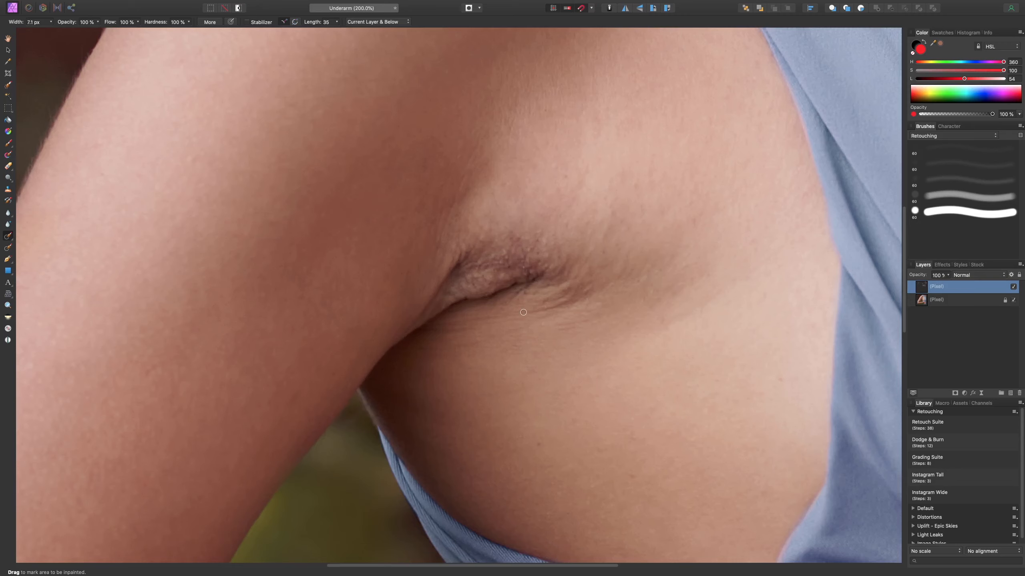
pyautogui.moveTo(523, 313); pyautogui.dragTo(564, 296)
pyautogui.press(']')
pyautogui.scroll(-1, 572, 292)
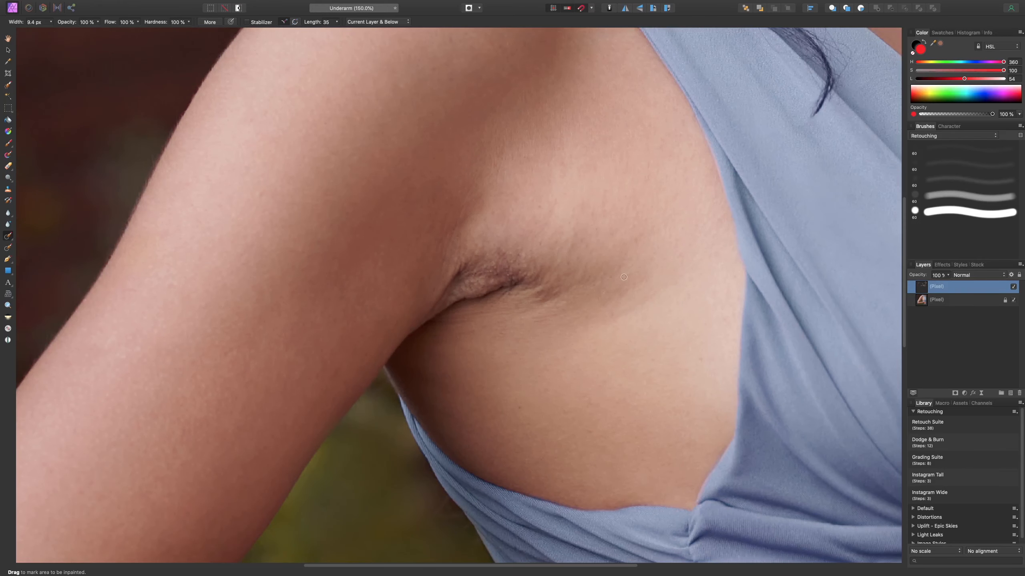
# Toggle the inpainting layer's visibility repeatedly to compare the underarm before and after the cleanup.
pyautogui.scroll(1, 561, 295)
pyautogui.scroll(-1, 561, 296)
pyautogui.scroll(-1, 560, 295)
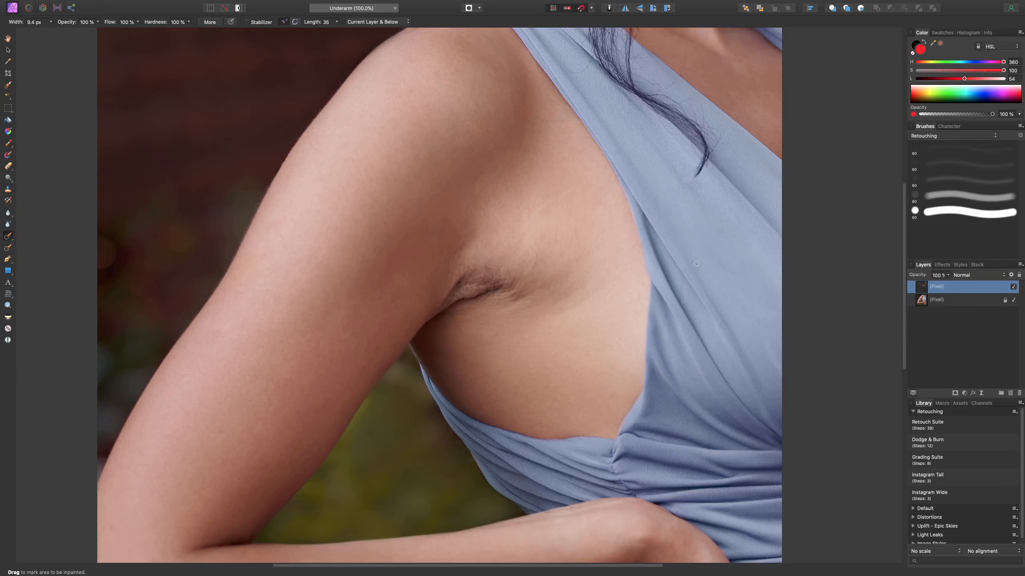
pyautogui.scroll(1, 561, 295)
pyautogui.scroll(1, 561, 295)
pyautogui.press('[')
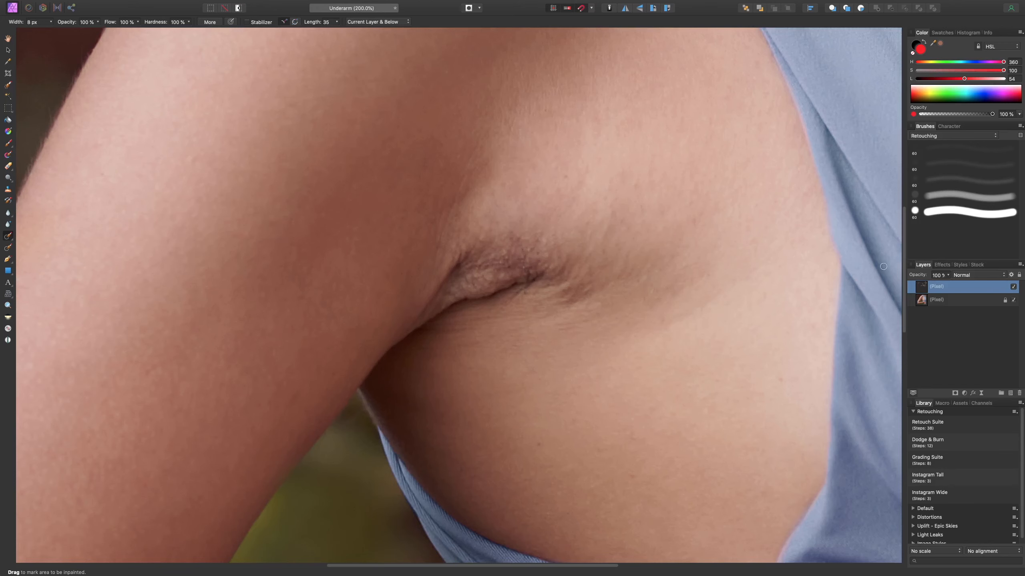
pyautogui.scroll(-1, 551, 303)
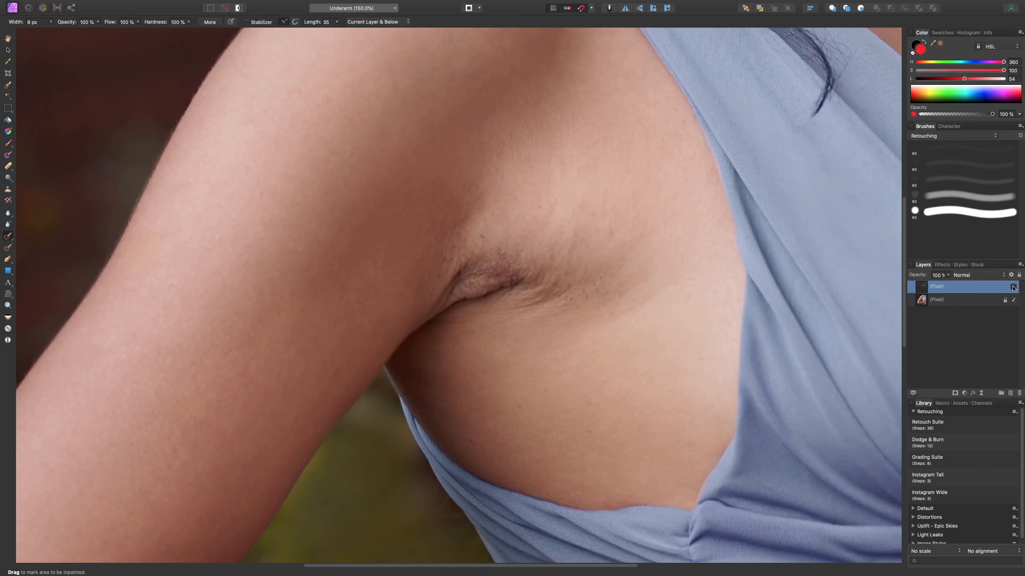
pyautogui.click(1014, 288)
pyautogui.click(1014, 288)
pyautogui.click(1014, 288)
pyautogui.click(1015, 288)
pyautogui.click(1014, 287)
# Inpaint the last small marks above and below the armpit crease, and add another new pixel layer.
pyautogui.moveTo(550, 211); pyautogui.dragTo(556, 200)
pyautogui.press('[')
pyautogui.moveTo(534, 319)
pyautogui.mouseDown()
pyautogui.moveTo(561, 315)
pyautogui.moveTo(546, 320)
pyautogui.mouseUp()
pyautogui.moveTo(475, 331); pyautogui.dragTo(458, 339)
pyautogui.press('super+shift+n')
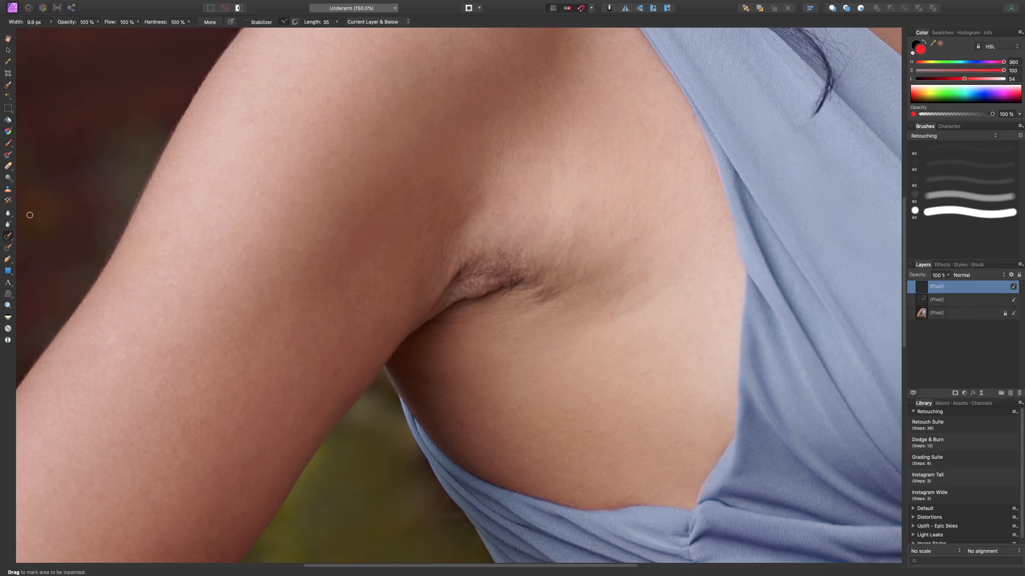
# Set up the Clone Brush with a retouching preset at 60 px width, 5% flow and 55% hardness.
pyautogui.press('s')
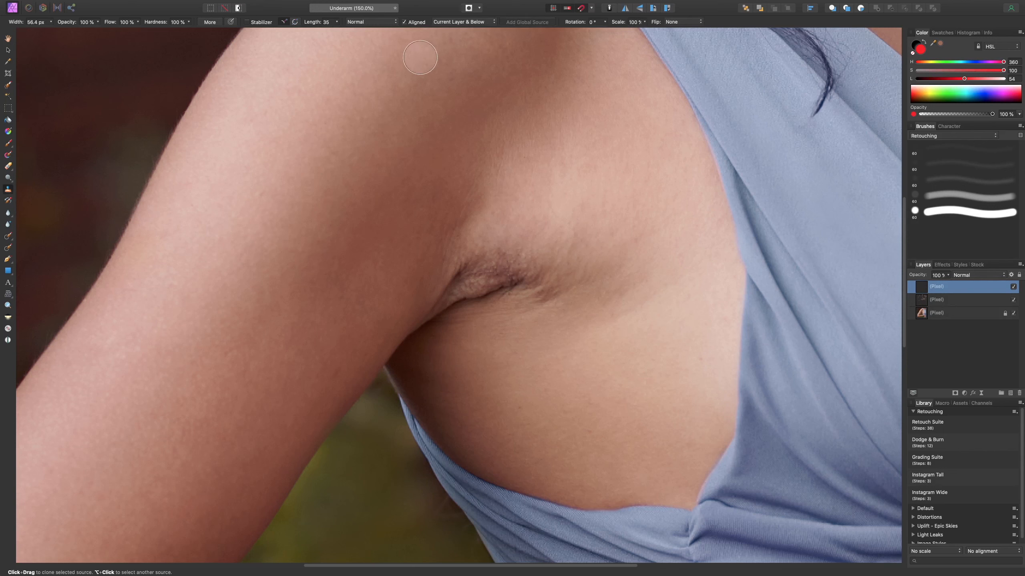
pyautogui.click(986, 182)
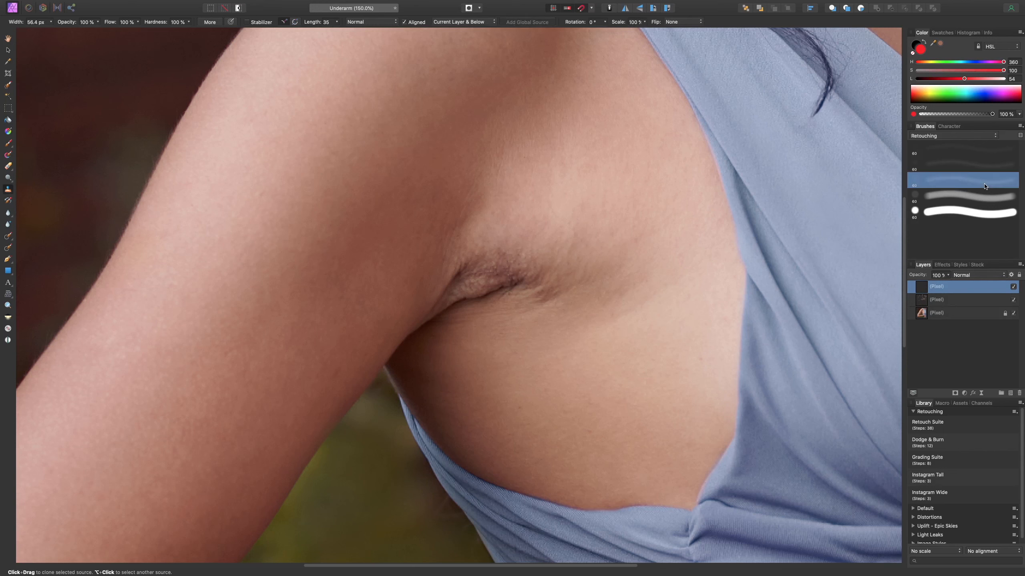
pyautogui.moveTo(187, 27); pyautogui.dragTo(225, 46)
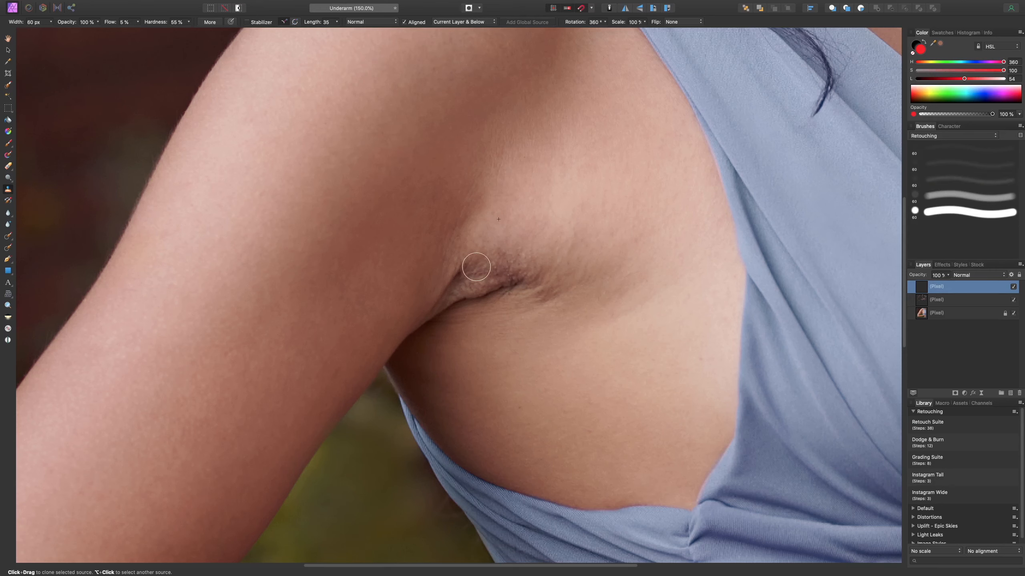
pyautogui.press('super+1')
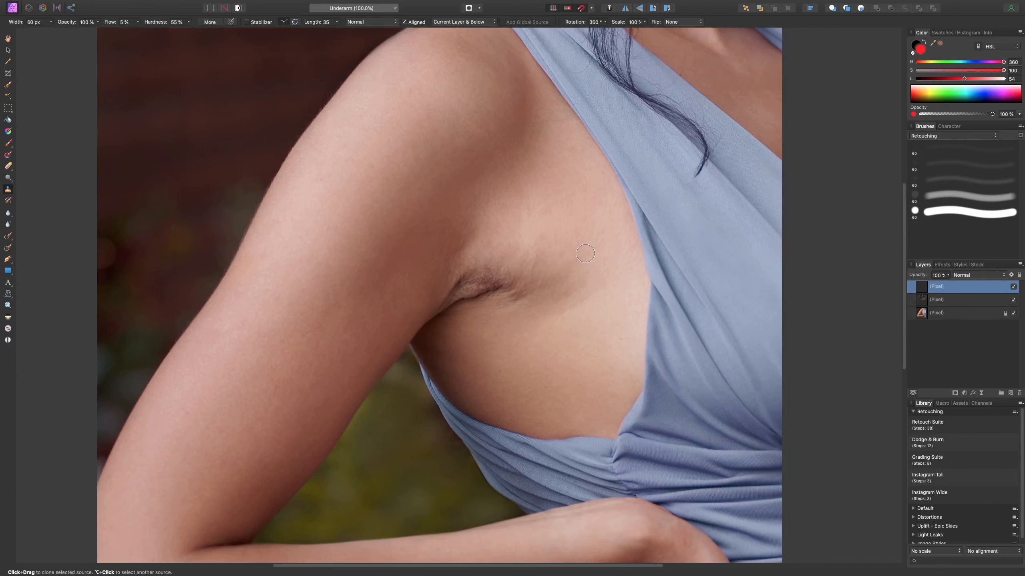
pyautogui.moveTo(538, 299)
pyautogui.mouseDown()
pyautogui.moveTo(559, 297)
pyautogui.moveTo(559, 282)
pyautogui.moveTo(492, 246)
pyautogui.moveTo(532, 251)
pyautogui.moveTo(528, 278)
pyautogui.moveTo(548, 289)
pyautogui.moveTo(510, 288)
pyautogui.moveTo(560, 271)
pyautogui.mouseUp()
pyautogui.press('super+minus')
pyautogui.press('super+minus')
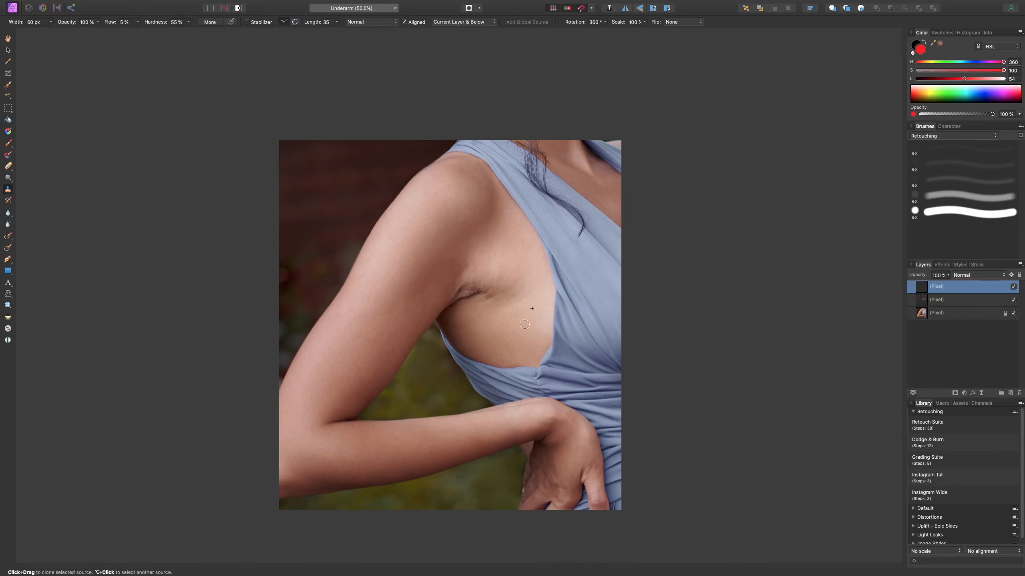
pyautogui.press('super+plus')
pyautogui.press('super+plus')
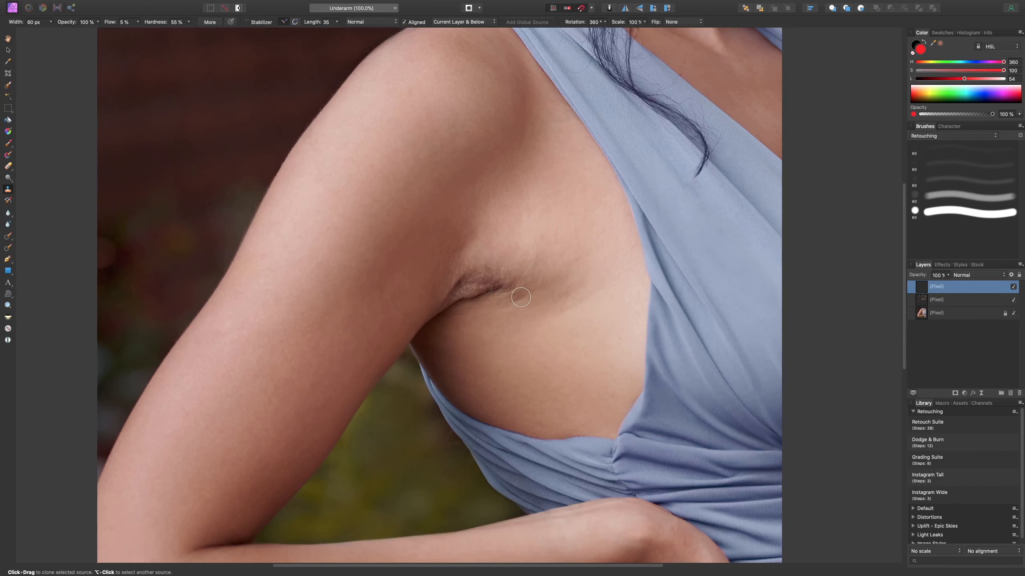
pyautogui.moveTo(472, 281)
pyautogui.mouseDown()
pyautogui.moveTo(505, 288)
pyautogui.moveTo(471, 285)
pyautogui.moveTo(495, 296)
pyautogui.moveTo(470, 296)
pyautogui.moveTo(502, 295)
pyautogui.moveTo(492, 266)
pyautogui.moveTo(468, 264)
pyautogui.moveTo(481, 261)
pyautogui.moveTo(554, 284)
pyautogui.moveTo(492, 269)
pyautogui.moveTo(556, 298)
pyautogui.mouseUp()
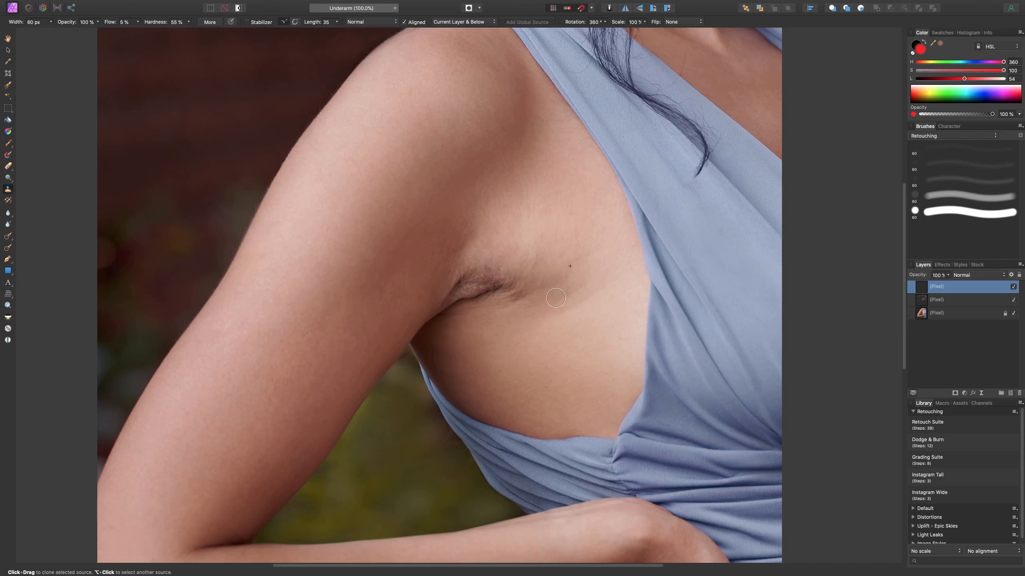
# Add a pixel layer directly above the photo and paint a red guide line along the arm's edge up to the armpit crease.
pyautogui.click(966, 300)
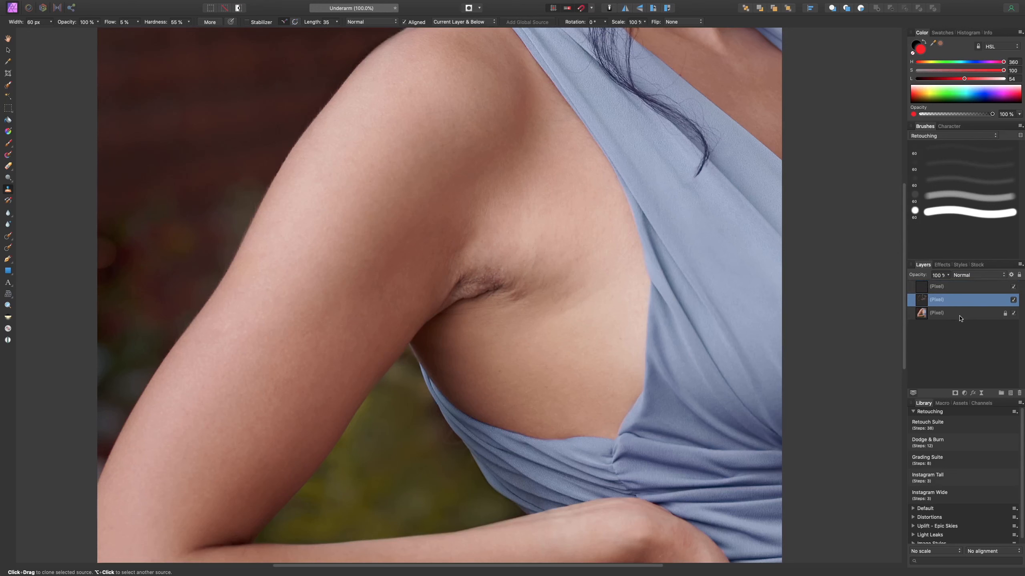
pyautogui.click(961, 314)
pyautogui.press('super+shift+n')
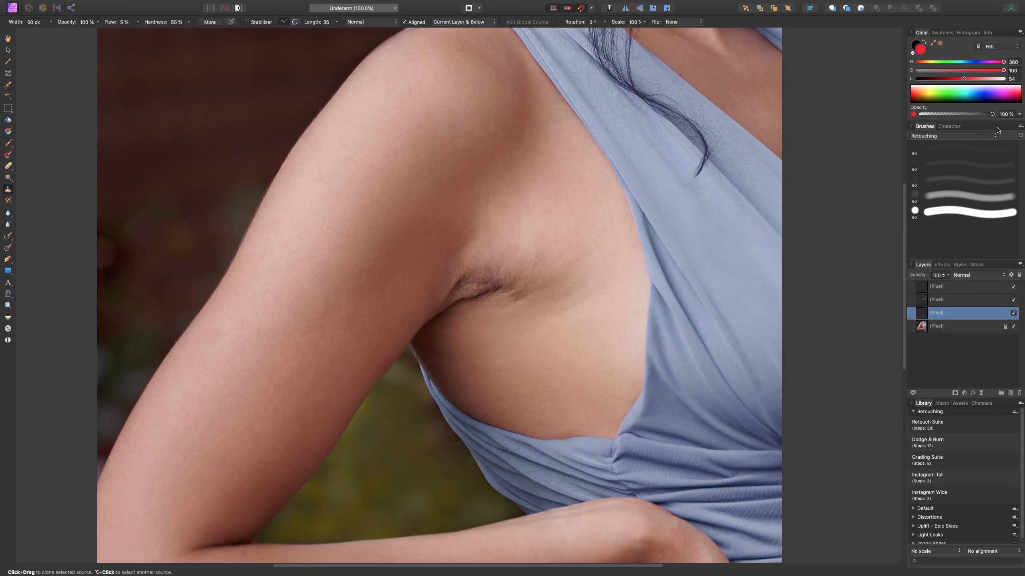
pyautogui.press('b')
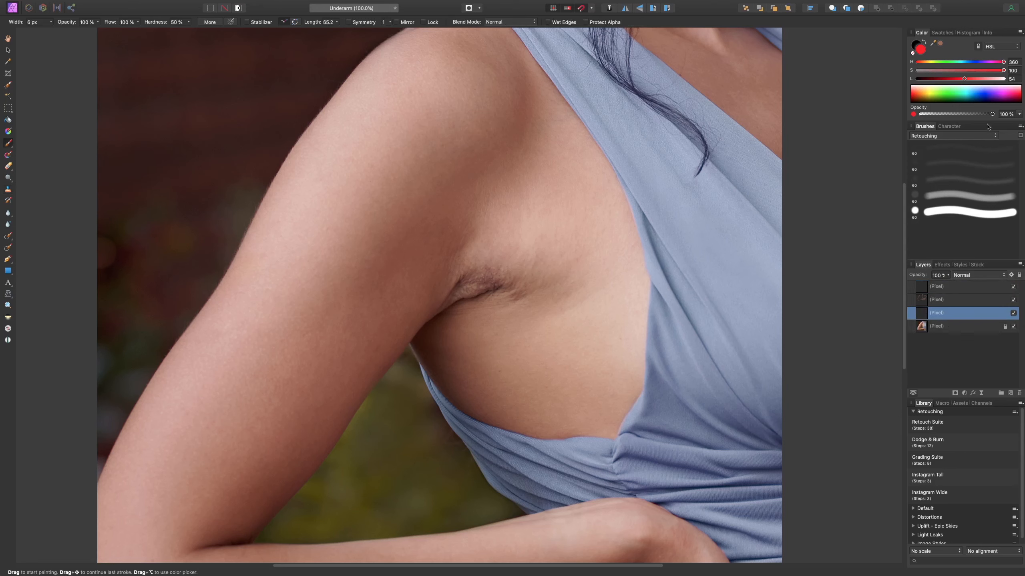
pyautogui.click(984, 190)
pyautogui.press('[')
pyautogui.press('[')
pyautogui.press('[')
pyautogui.press('[')
pyautogui.press('[')
pyautogui.press('[')
pyautogui.press('[')
pyautogui.press('[')
pyautogui.moveTo(405, 347); pyautogui.dragTo(450, 290)
# Continue the red guide line with dots along the chest side of the armpit crease, using a 19.3 px brush.
pyautogui.press(']')
pyautogui.press(']')
pyautogui.press(']')
pyautogui.press(']')
pyautogui.press(']')
pyautogui.press('[')
pyautogui.moveTo(493, 279); pyautogui.dragTo(532, 307)
pyautogui.press('super+minus')
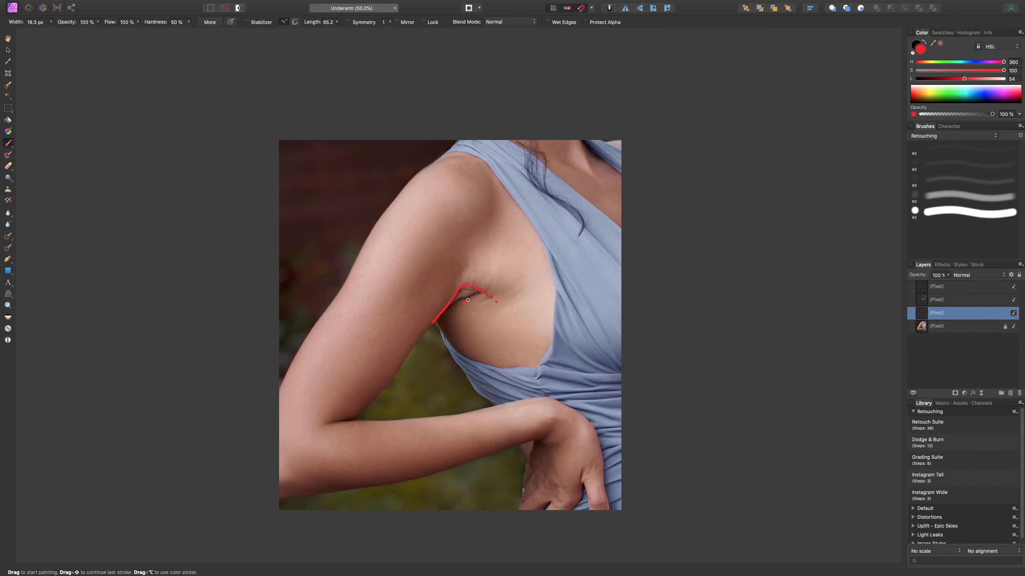
pyautogui.press('super+plus')
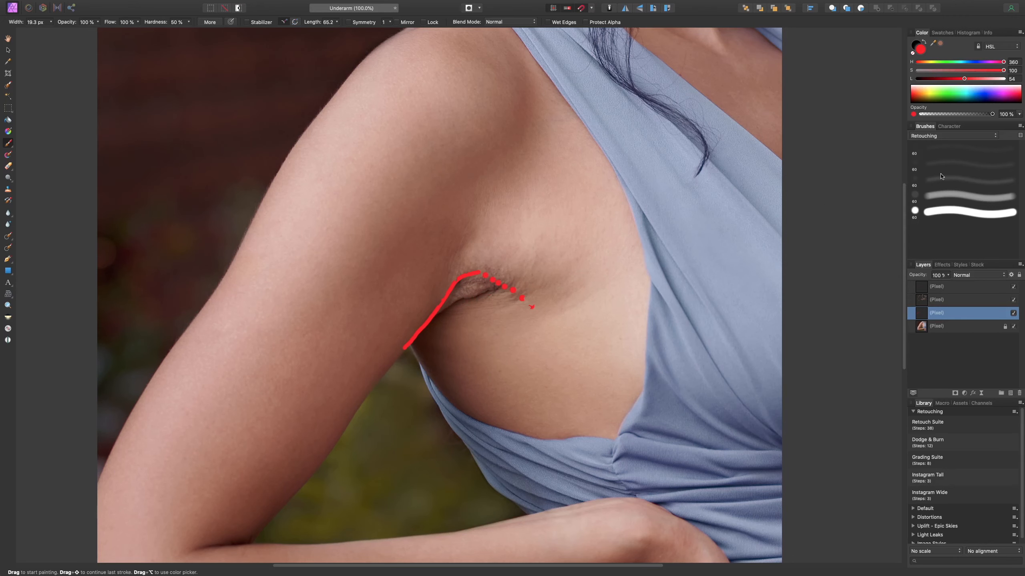
# Hide the red guide layer and select the top pixel layer.
pyautogui.click(1013, 313)
pyautogui.click(997, 291)
pyautogui.press('super+minus')
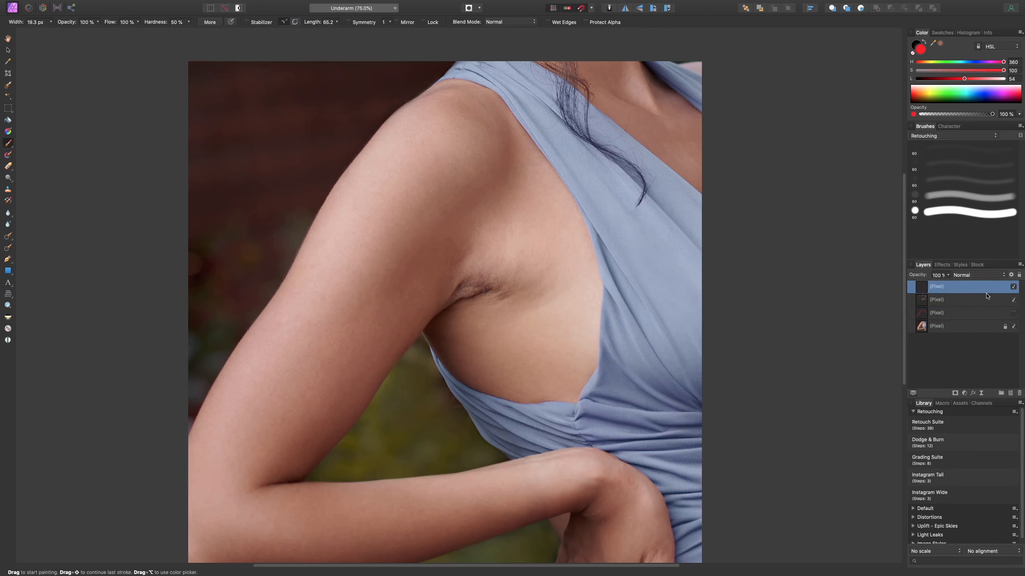
pyautogui.press('super+plus')
# Clone smooth skin from below the armpit over the lower fold of the crease at 5% flow, reducing the brush to 47.6 px.
pyautogui.press('s')
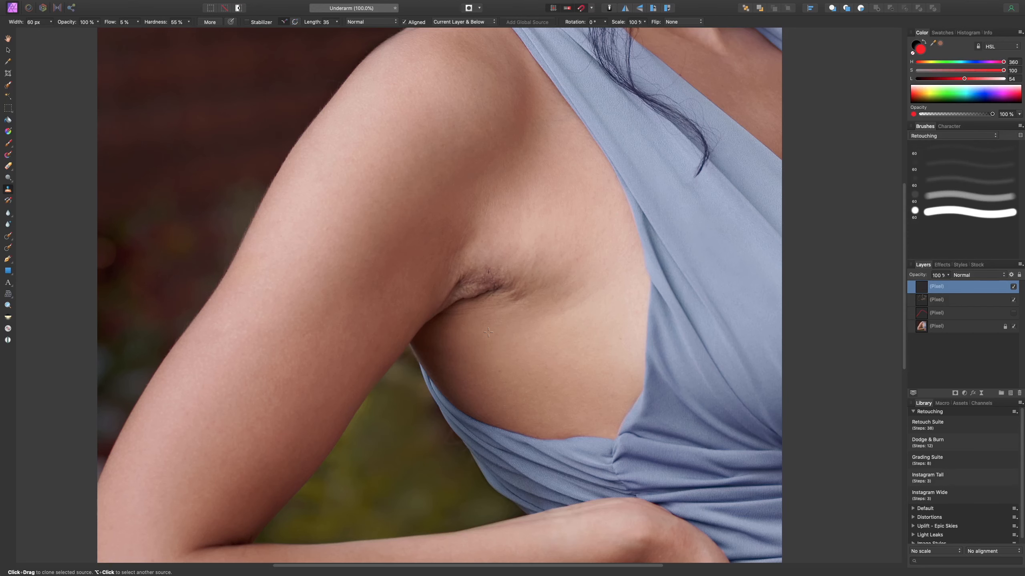
pyautogui.press('super+plus')
pyautogui.press('space')
pyautogui.moveTo(537, 327); pyautogui.dragTo(522, 251)
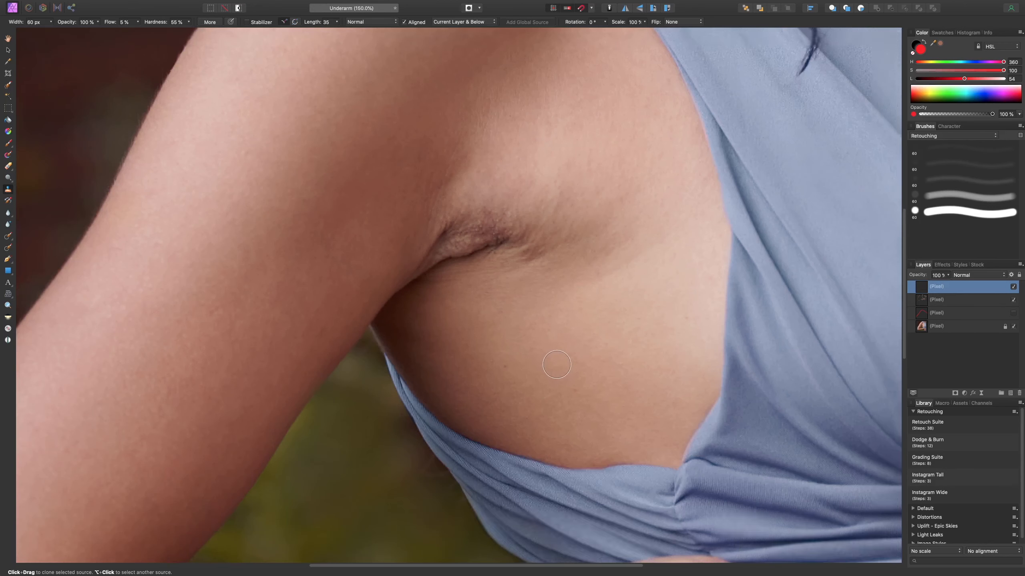
pyautogui.press('super+minus')
pyautogui.press('super+minus')
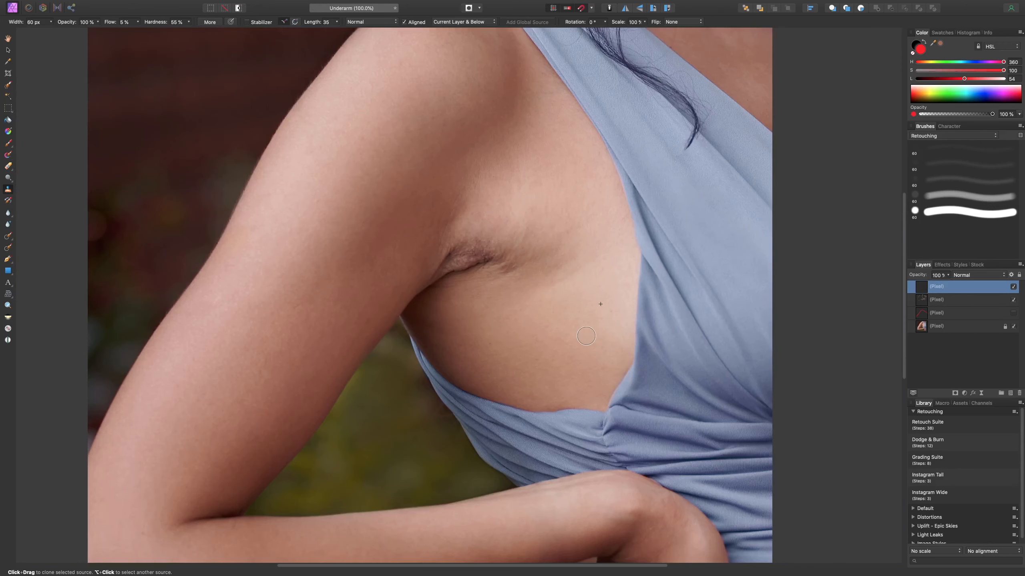
pyautogui.keyDown('alt'); pyautogui.click(476, 307); pyautogui.keyUp('alt')
pyautogui.keyDown('alt'); pyautogui.click(467, 310); pyautogui.keyUp('alt')
pyautogui.press(']')
pyautogui.press(']')
pyautogui.press(']')
pyautogui.press('[')
pyautogui.press('[')
pyautogui.press('[')
pyautogui.press('[')
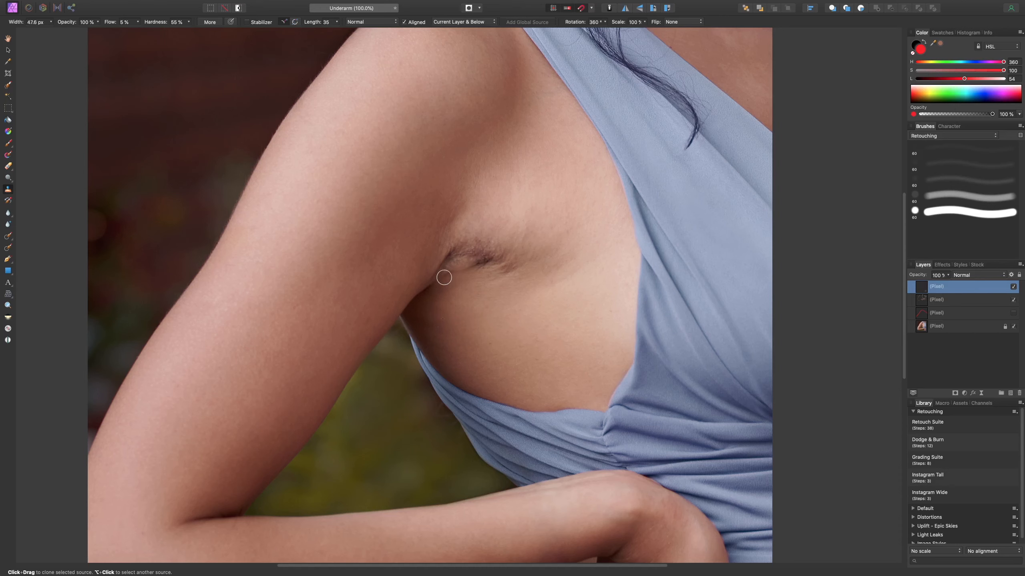
# Clone over the rest of the lower fold toward the chest with an 83.3 px brush.
pyautogui.press(']')
pyautogui.press(']')
pyautogui.press(']')
pyautogui.press(']')
pyautogui.moveTo(462, 259)
pyautogui.mouseDown()
pyautogui.moveTo(498, 269)
pyautogui.moveTo(481, 256)
pyautogui.moveTo(491, 263)
pyautogui.moveTo(474, 269)
pyautogui.moveTo(513, 273)
pyautogui.moveTo(472, 272)
pyautogui.moveTo(510, 277)
pyautogui.moveTo(470, 263)
pyautogui.moveTo(503, 277)
pyautogui.moveTo(456, 283)
pyautogui.moveTo(449, 294)
pyautogui.moveTo(472, 272)
pyautogui.moveTo(514, 279)
pyautogui.moveTo(472, 289)
pyautogui.moveTo(464, 270)
pyautogui.moveTo(473, 264)
pyautogui.moveTo(521, 284)
pyautogui.moveTo(462, 279)
pyautogui.moveTo(462, 296)
pyautogui.moveTo(460, 269)
pyautogui.moveTo(515, 274)
pyautogui.mouseUp()
pyautogui.press('super+minus')
pyautogui.press('super+minus')
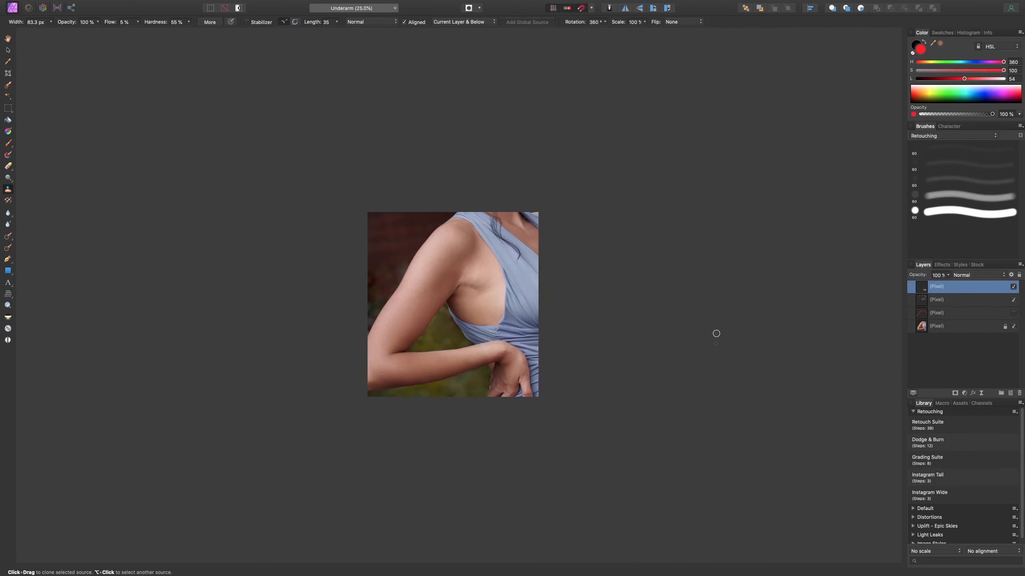
pyautogui.press('super+plus')
pyautogui.press('super+plus')
pyautogui.press('super+plus')
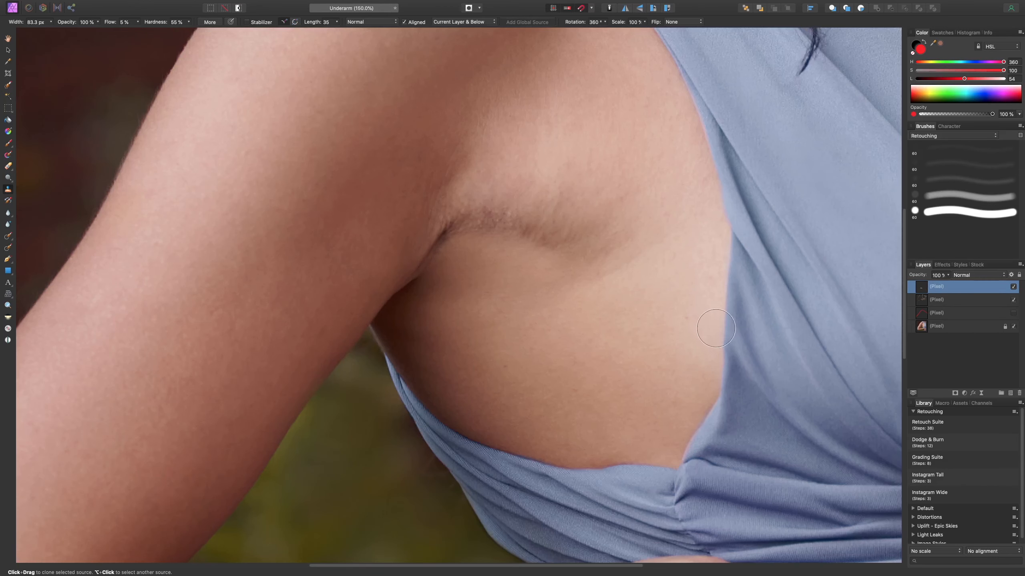
pyautogui.moveTo(715, 328); pyautogui.dragTo(712, 322)
pyautogui.press('super+minus')
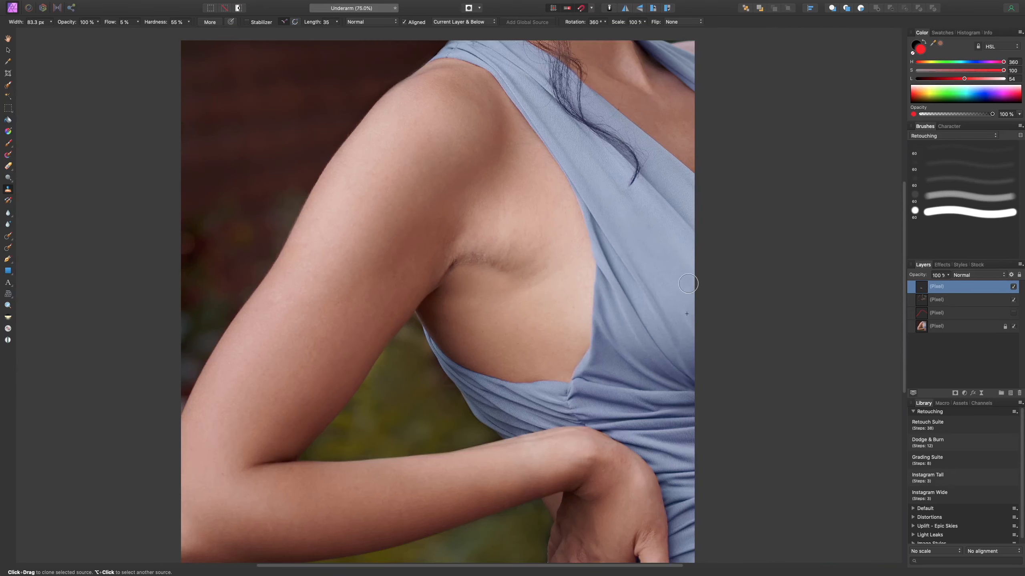
# Resample skin below the armpit and clone along the dark arm-side end of the crease, finishing with a 21.7 px brush.
pyautogui.press('super+plus')
pyautogui.press('super+plus')
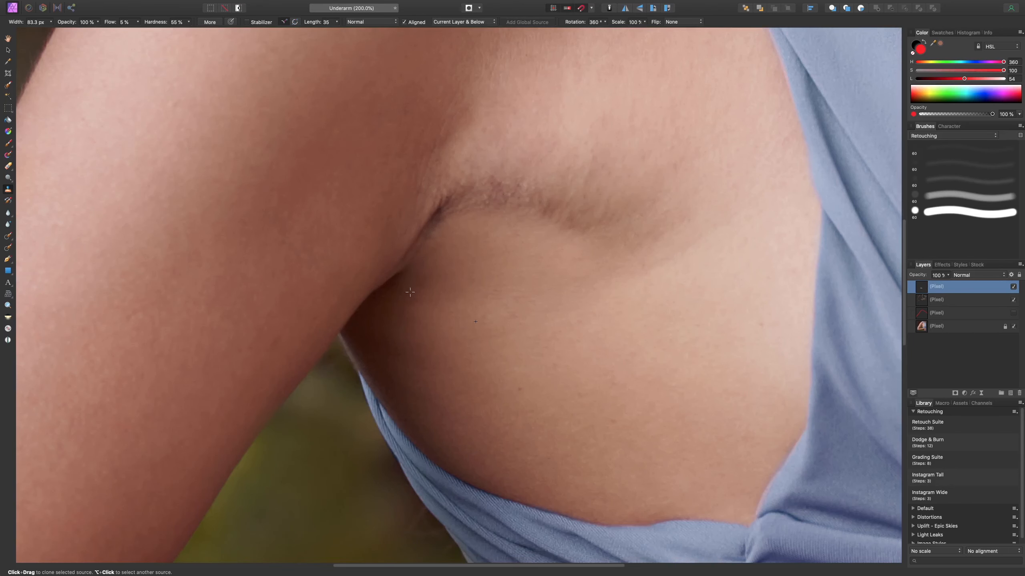
pyautogui.moveTo(427, 241); pyautogui.dragTo(420, 247)
pyautogui.press('[')
pyautogui.press('[')
pyautogui.press('[')
pyautogui.press('[')
pyautogui.press('[')
pyautogui.keyDown('alt'); pyautogui.click(390, 305); pyautogui.keyUp('alt')
pyautogui.press('[')
pyautogui.press('[')
pyautogui.press('[')
pyautogui.press('[')
pyautogui.press('[')
pyautogui.press('[')
pyautogui.moveTo(401, 270)
pyautogui.mouseDown()
pyautogui.moveTo(393, 276)
pyautogui.moveTo(427, 238)
pyautogui.mouseUp()
pyautogui.press(']')
pyautogui.press(']')
pyautogui.press('super+minus')
pyautogui.press('super+minus')
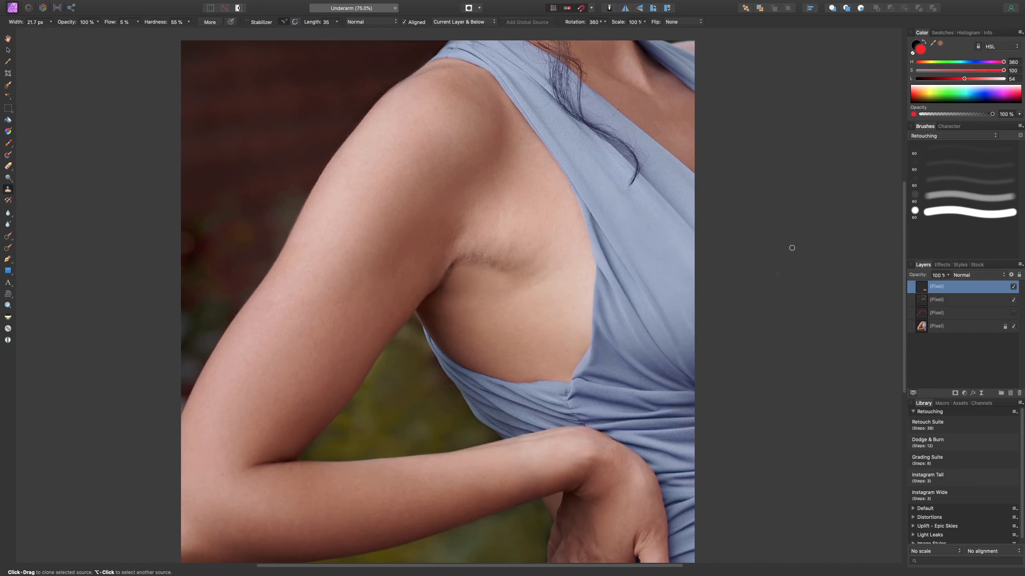
# Toggle the cloning layer's visibility to compare the armpit before and after, with the whole photo in view.
pyautogui.click(1013, 287)
pyautogui.click(1012, 288)
pyautogui.press('super+minus')
pyautogui.press('super+0')
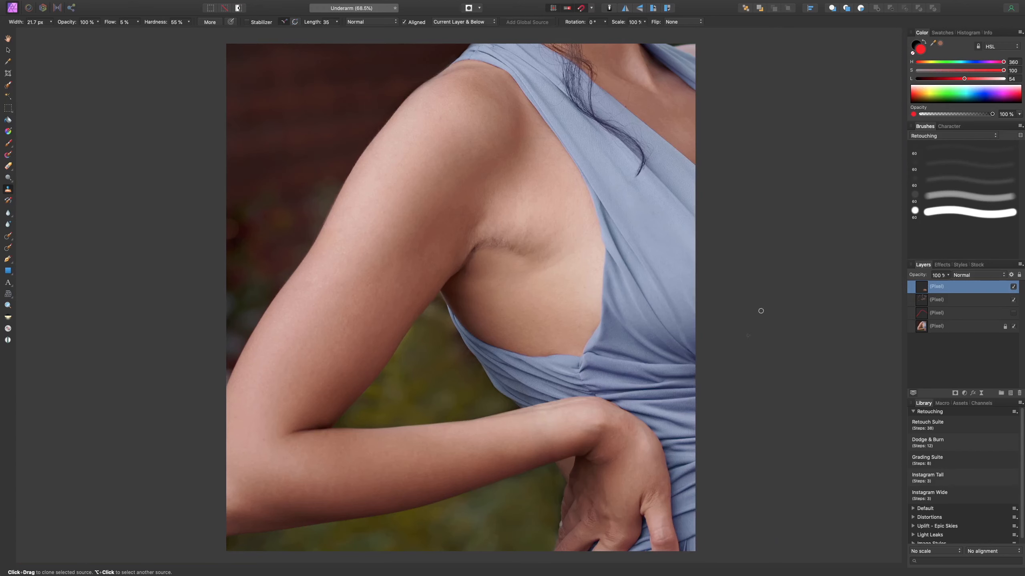
# Clone skin from above the armpit onto the dark area along the crease with a 66.4 px brush at 0% hardness.
pyautogui.press('super+plus')
pyautogui.press('super+plus')
pyautogui.press('super+plus')
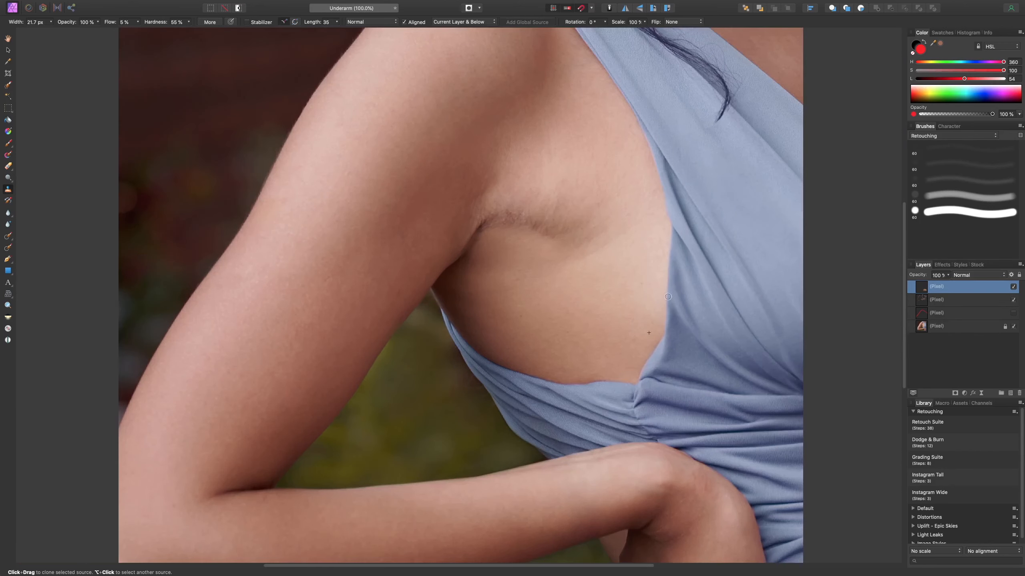
pyautogui.press('super+minus')
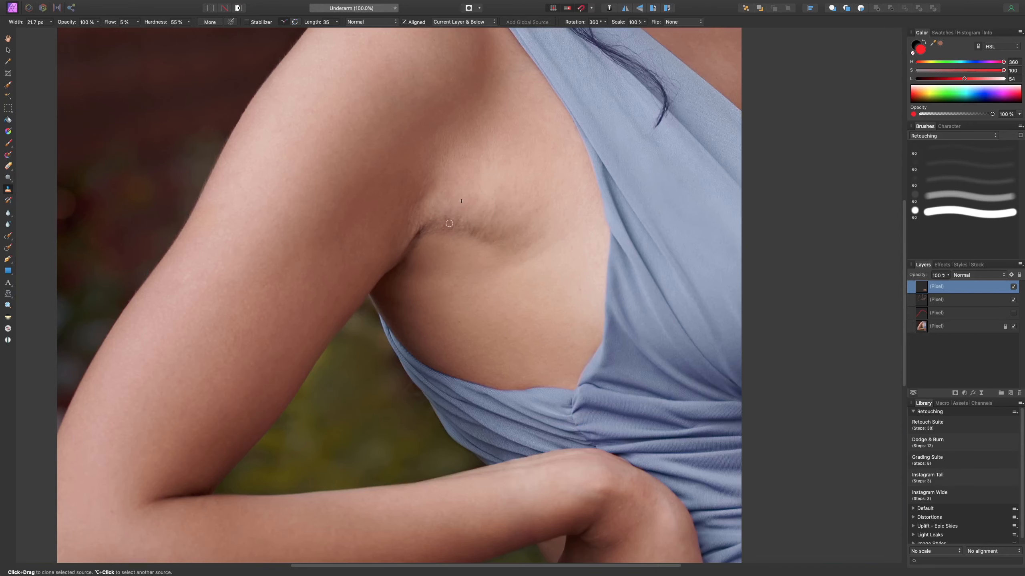
pyautogui.press('super+plus')
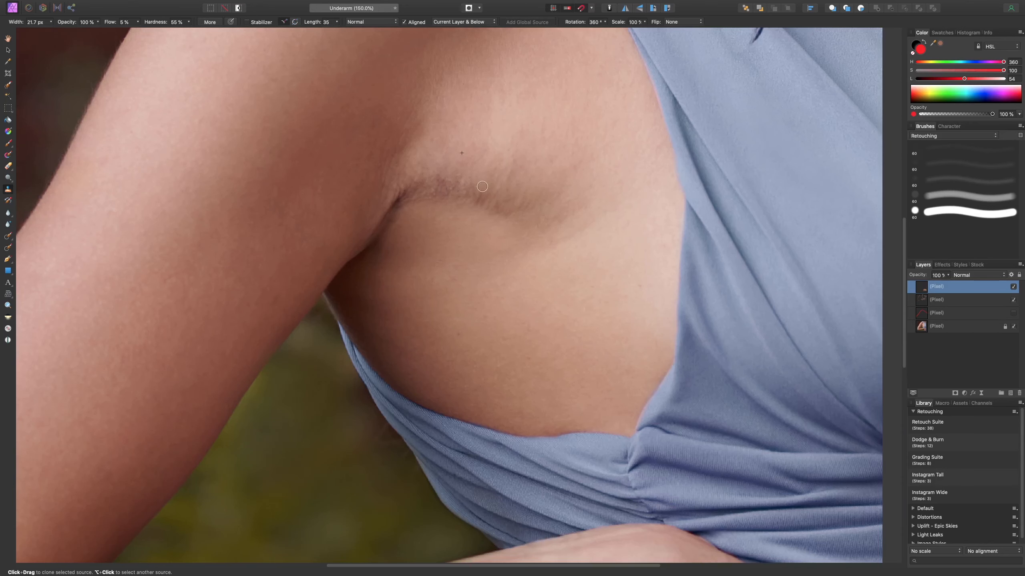
pyautogui.moveTo(492, 228); pyautogui.dragTo(485, 286)
pyautogui.press('super+plus')
pyautogui.press('super+minus')
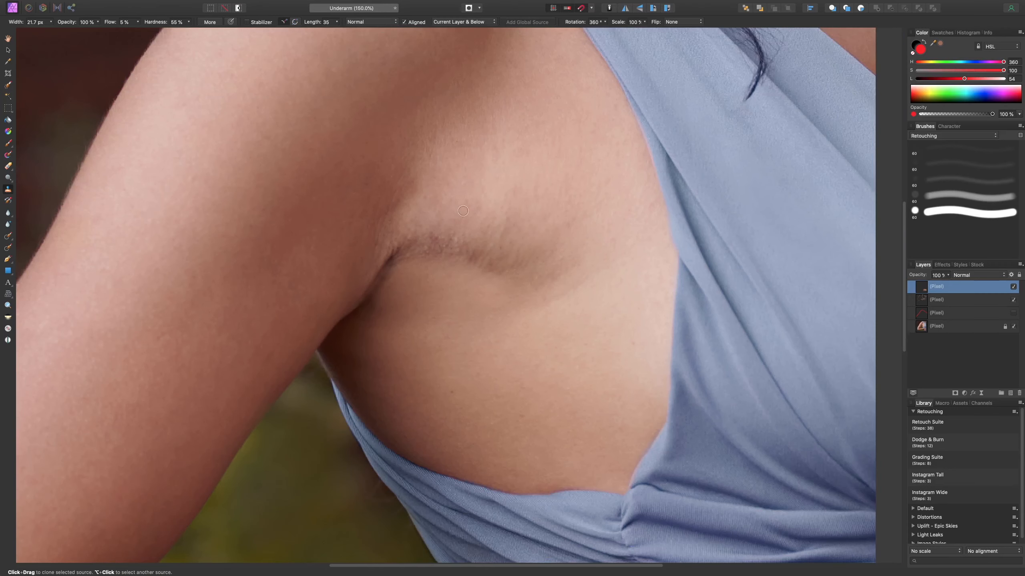
pyautogui.keyDown('alt'); pyautogui.click(440, 214); pyautogui.keyUp('alt')
pyautogui.press(']')
pyautogui.press(']')
pyautogui.press(']')
pyautogui.click(188, 22)
pyautogui.moveTo(188, 32); pyautogui.dragTo(149, 32)
pyautogui.press(']')
pyautogui.press(']')
pyautogui.moveTo(413, 247)
pyautogui.mouseDown()
pyautogui.moveTo(438, 242)
pyautogui.moveTo(476, 255)
pyautogui.moveTo(446, 243)
pyautogui.moveTo(428, 253)
pyautogui.mouseUp()
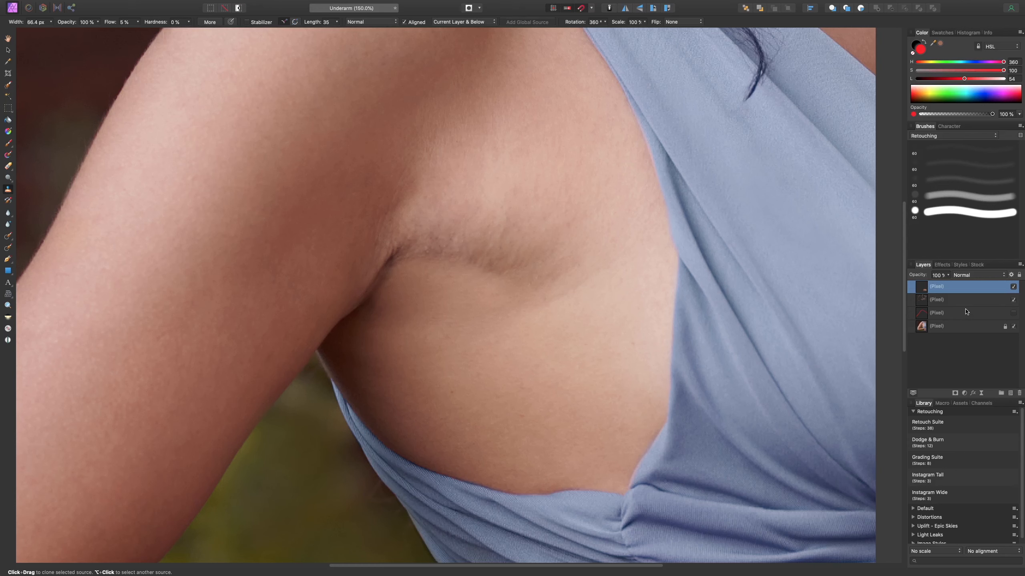
# Toggle the cloning layer and repeatedly undo and redo the last clone strokes to compare the armpit crease.
pyautogui.click(1013, 286)
pyautogui.click(1013, 287)
pyautogui.press('super+z')
pyautogui.press('shift+super+z')
pyautogui.press('super+z')
pyautogui.press('shift+super+z')
pyautogui.press('super+z')
pyautogui.press('shift+super+z')
pyautogui.press('super+minus')
pyautogui.press('super+minus')
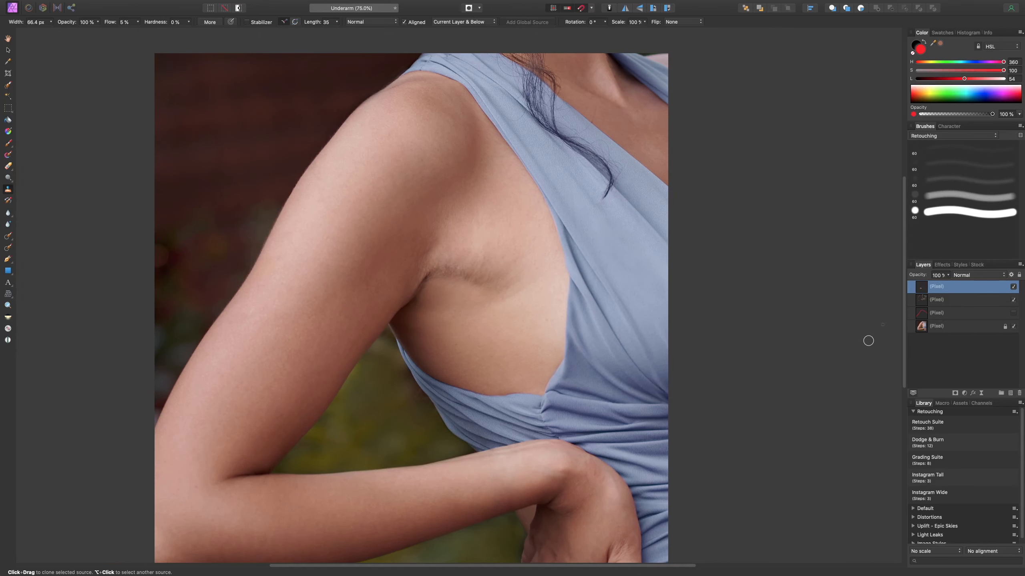
# Undo the last clone strokes along the armpit crease and check the area at several magnifications.
pyautogui.press('super+z')
pyautogui.press('super+z')
pyautogui.press('super+minus')
pyautogui.press('super+minus')
pyautogui.press('super+plus')
pyautogui.press('super+plus')
pyautogui.press('super+plus')
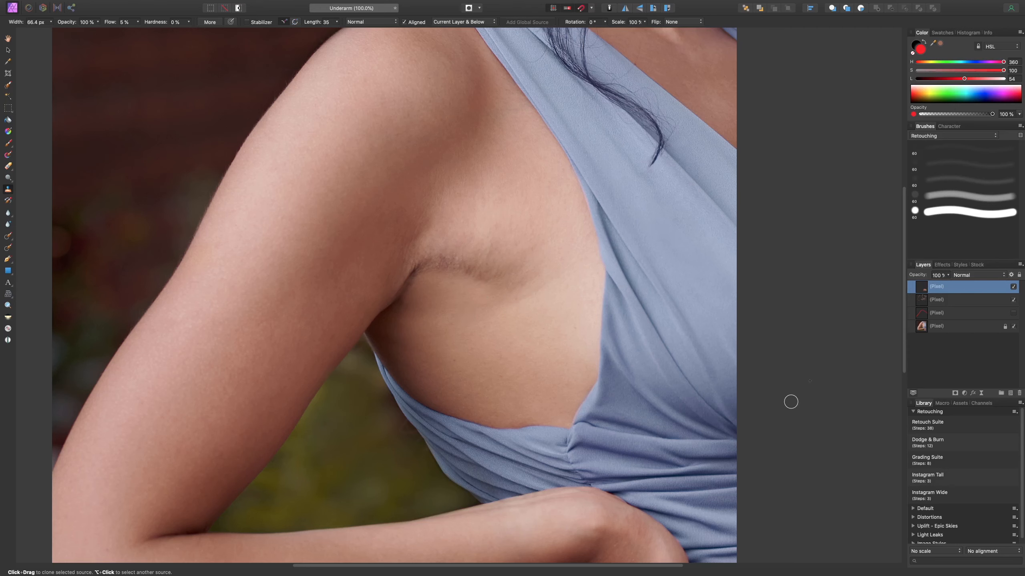
# Run the Dodge & Burn macro from the Retouching category and add a fill layer above the resulting group.
pyautogui.click(948, 443)
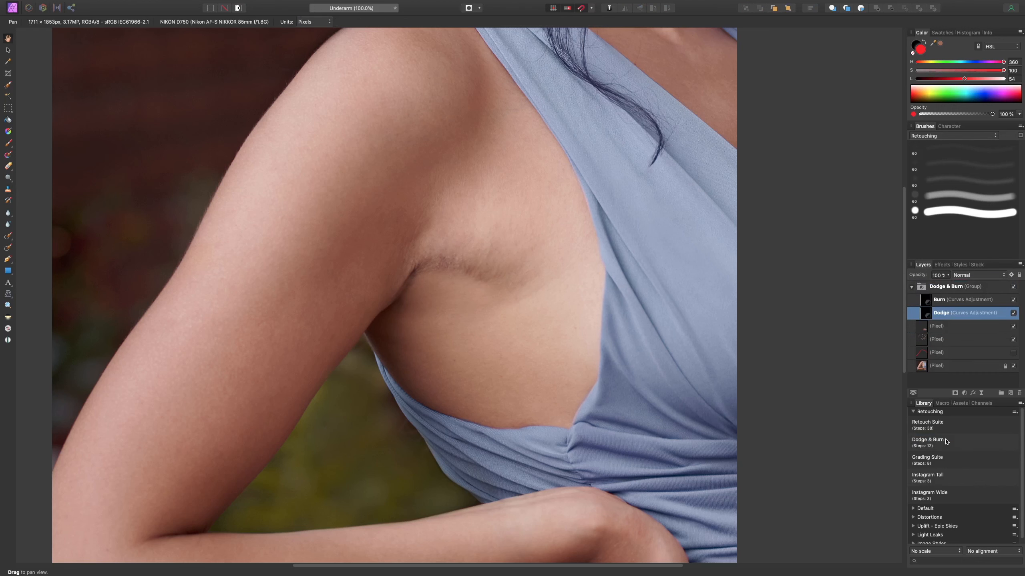
pyautogui.click(956, 286)
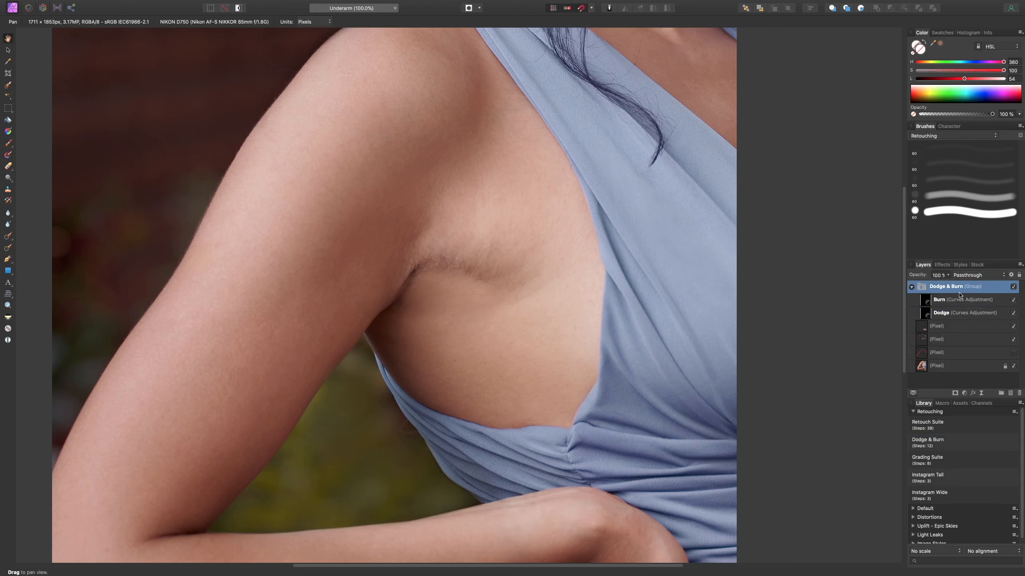
pyautogui.moveTo(188, 3)
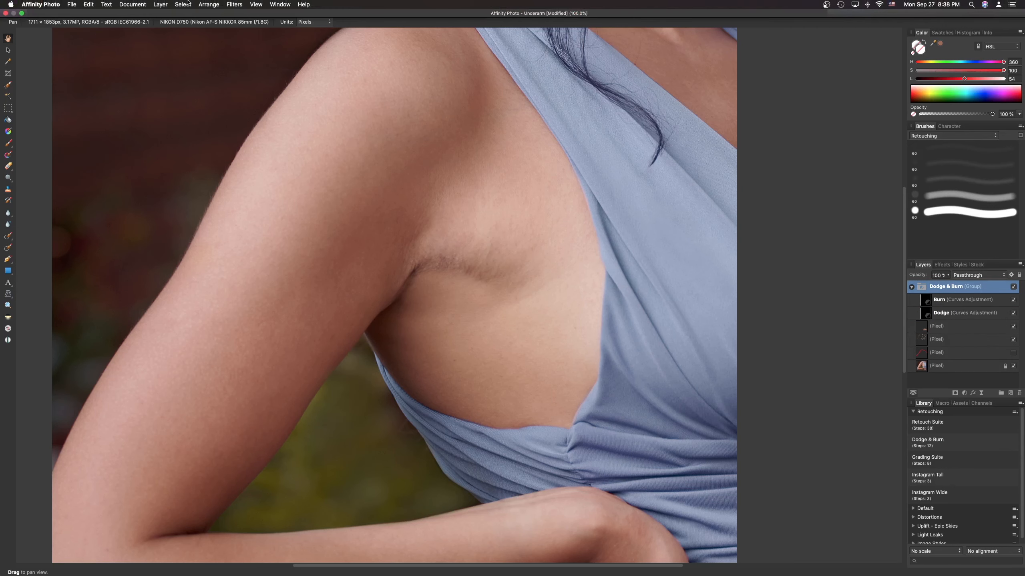
pyautogui.click(182, 4)
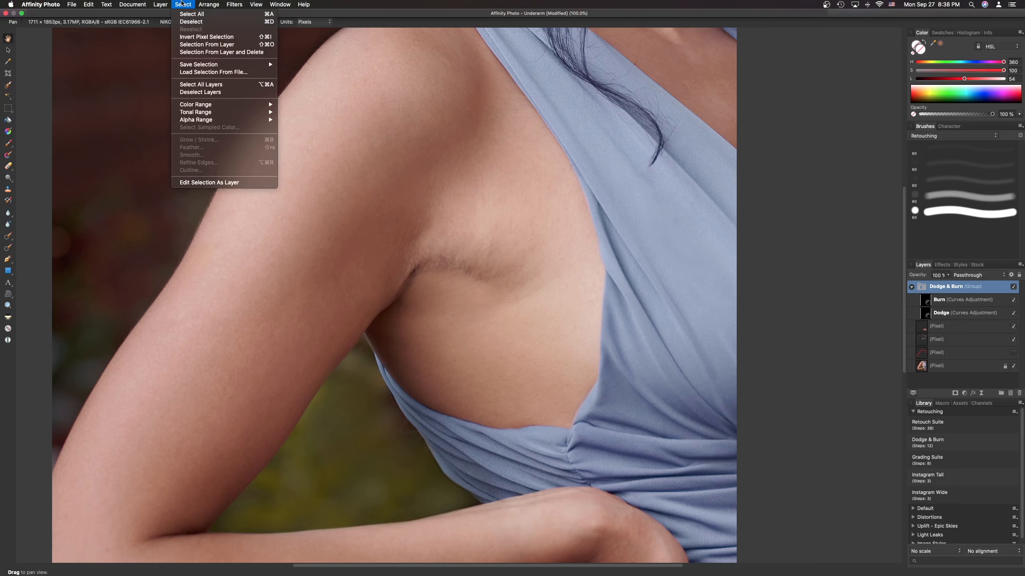
pyautogui.moveTo(161, 4)
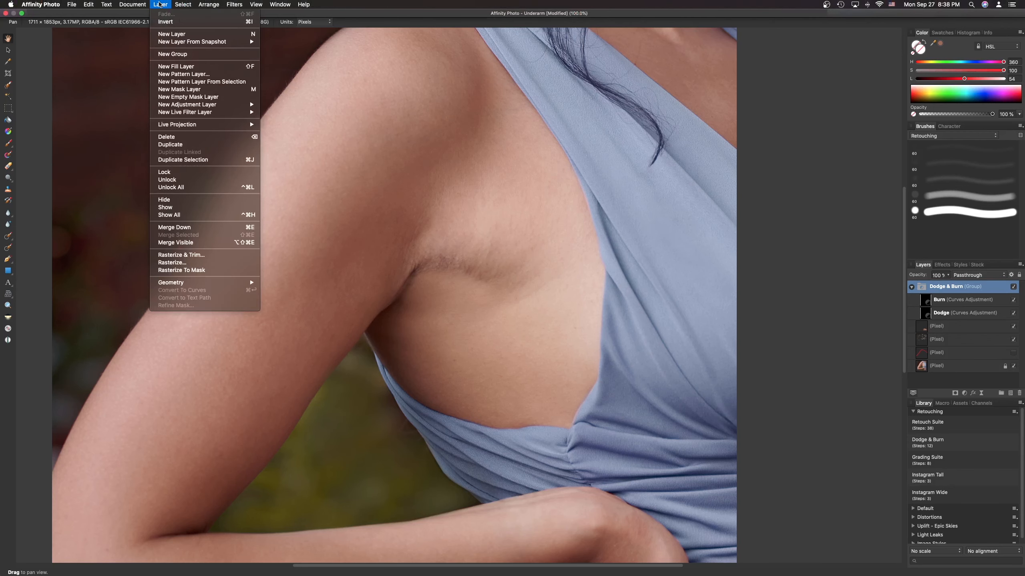
pyautogui.click(178, 67)
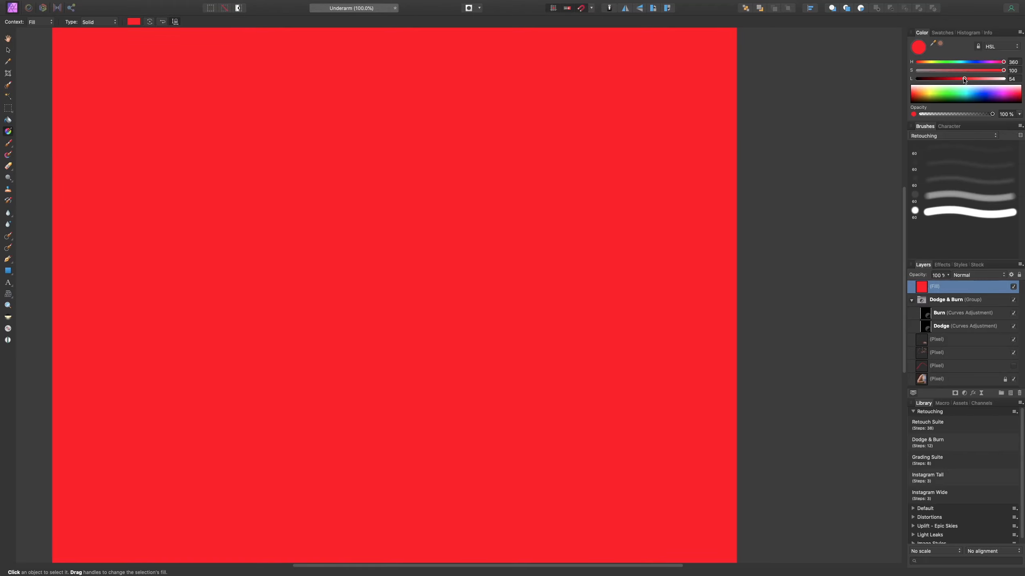
# Set the fill layer's lightness to 0 and its blend mode to Color for a black-and-white working view.
pyautogui.moveTo(964, 80); pyautogui.dragTo(913, 84)
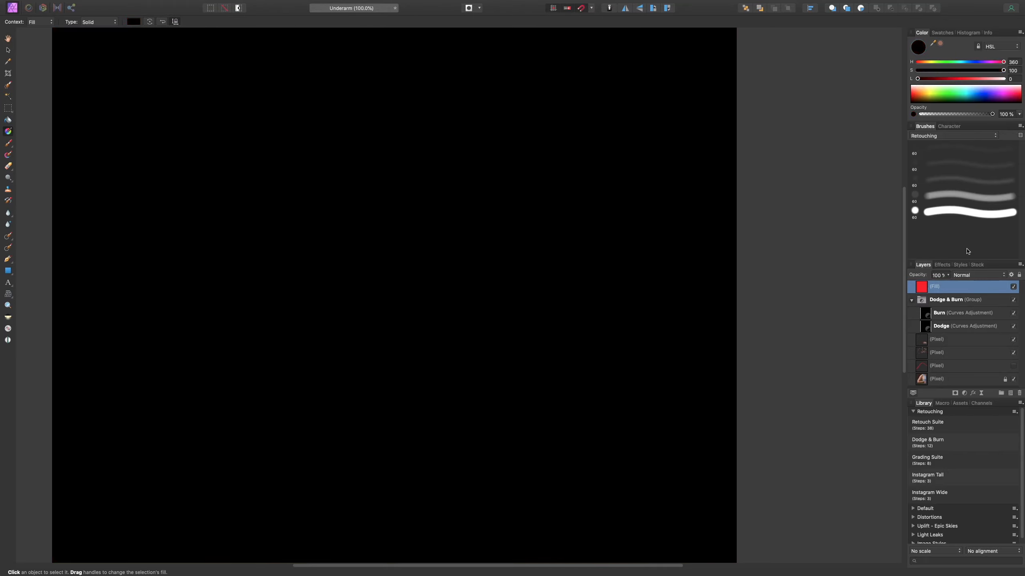
pyautogui.click(978, 276)
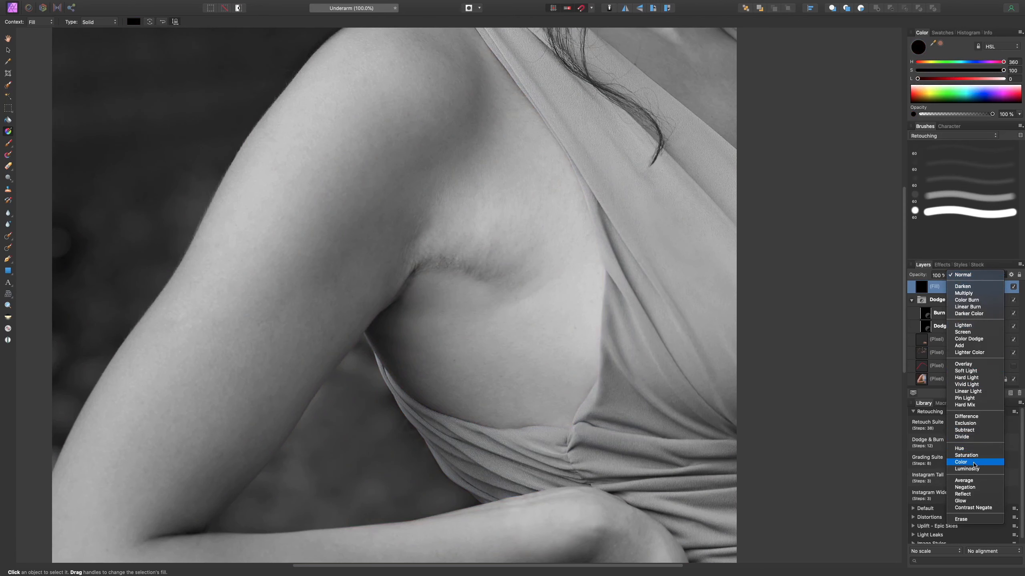
pyautogui.click(974, 463)
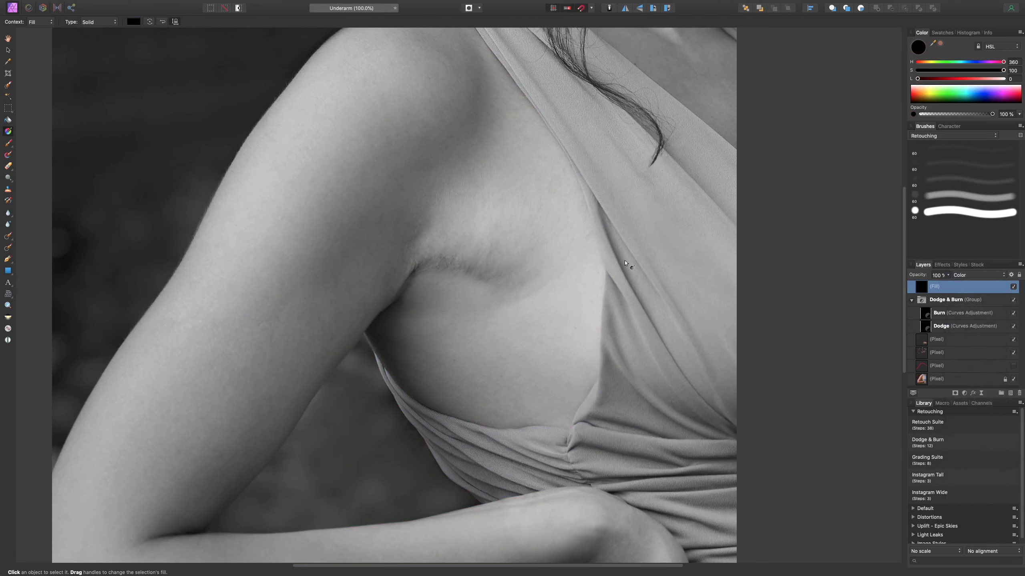
pyautogui.press('super+minus')
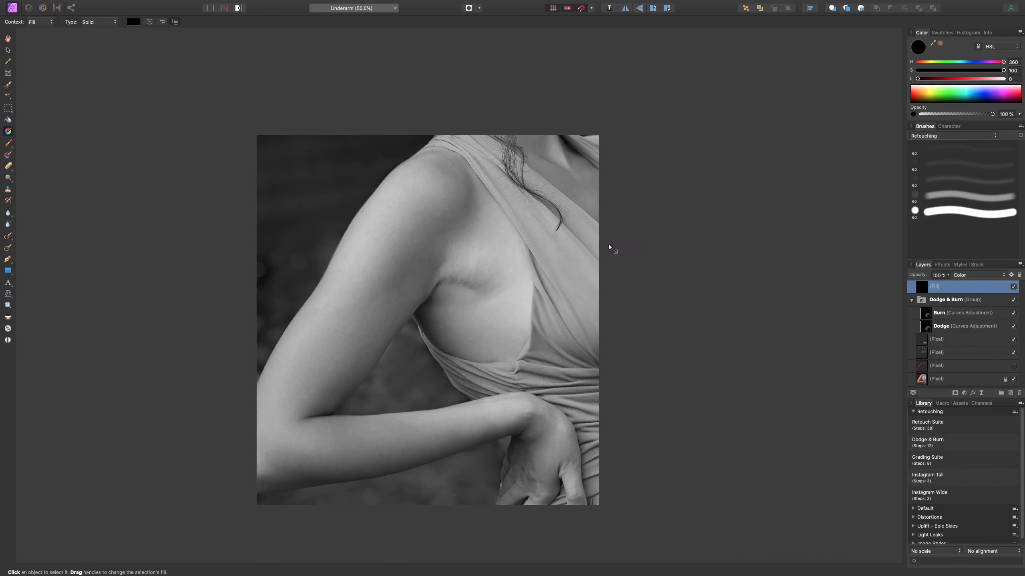
pyautogui.press('super+plus')
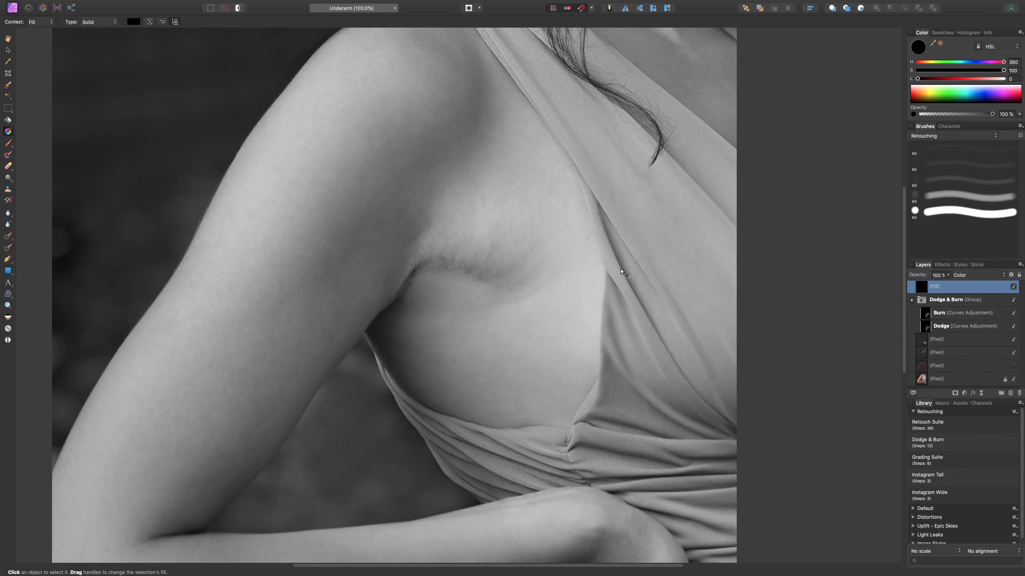
# Select the Burn curves adjustment and set up the Paint Brush with white and the 60 px, 2% flow Retouching preset.
pyautogui.scroll(-2, 620, 271)
pyautogui.hscroll(-1, 620, 271)
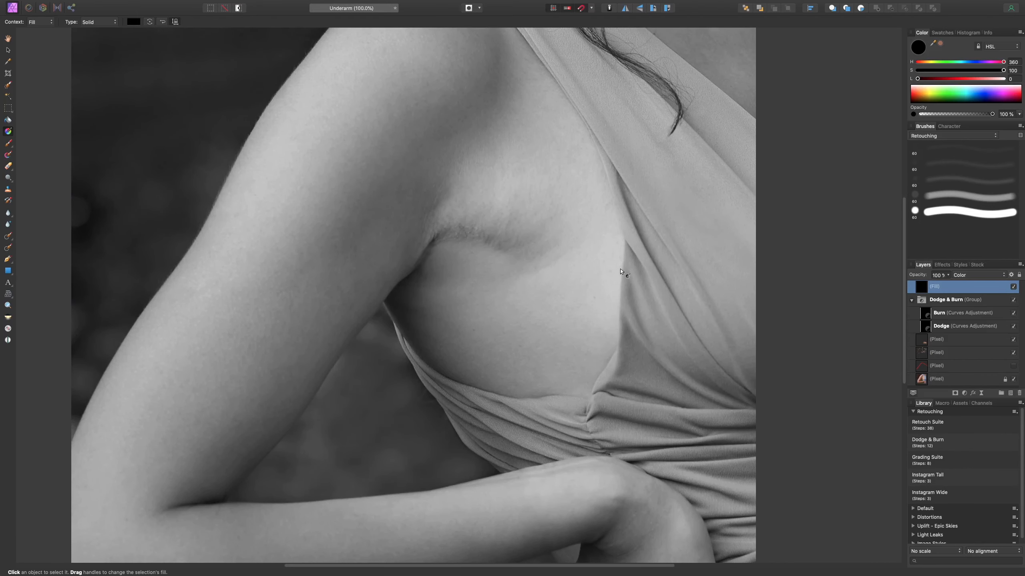
pyautogui.click(976, 328)
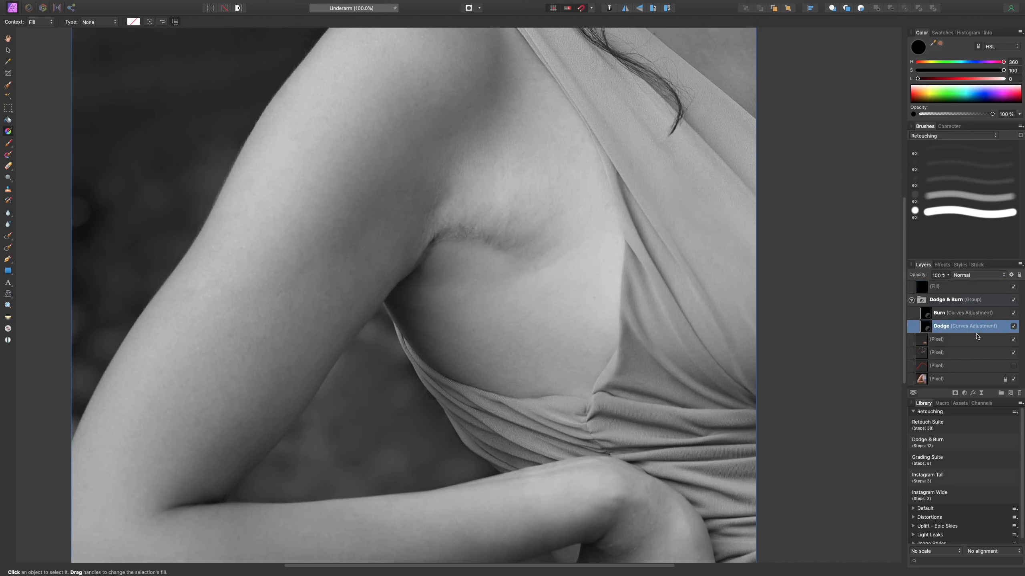
pyautogui.click(965, 315)
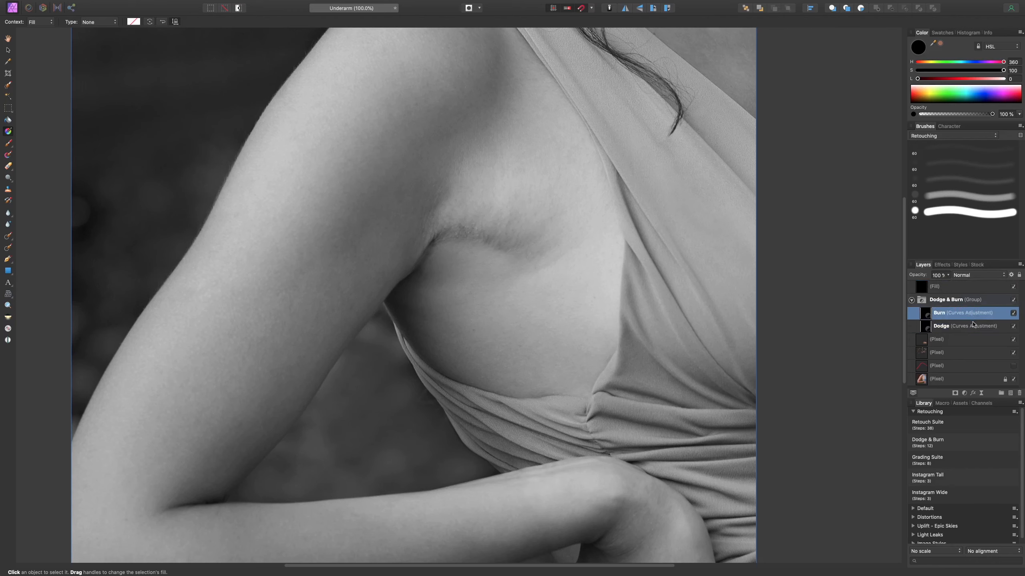
pyautogui.press('b')
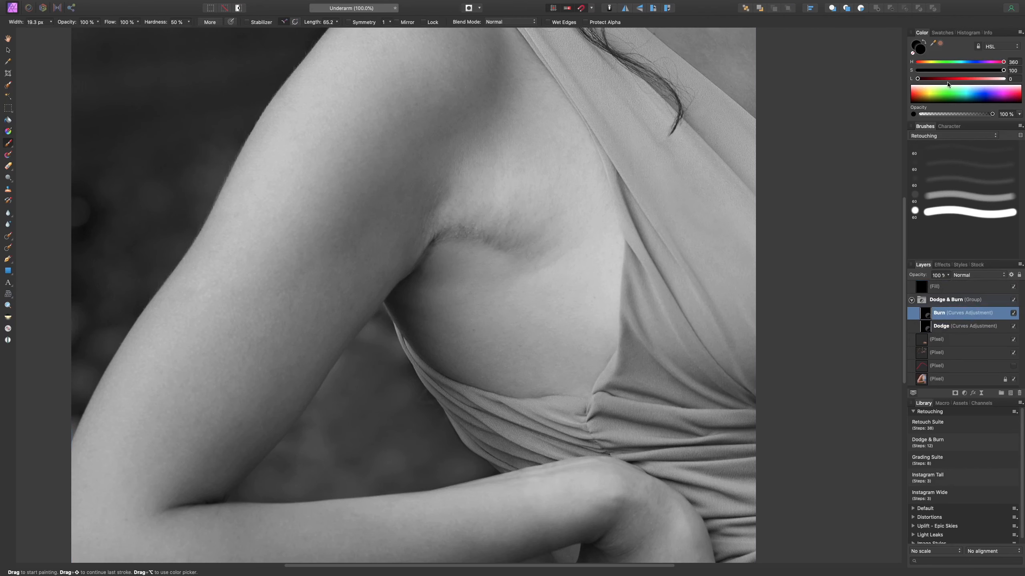
pyautogui.moveTo(947, 97); pyautogui.dragTo(912, 81)
pyautogui.click(994, 170)
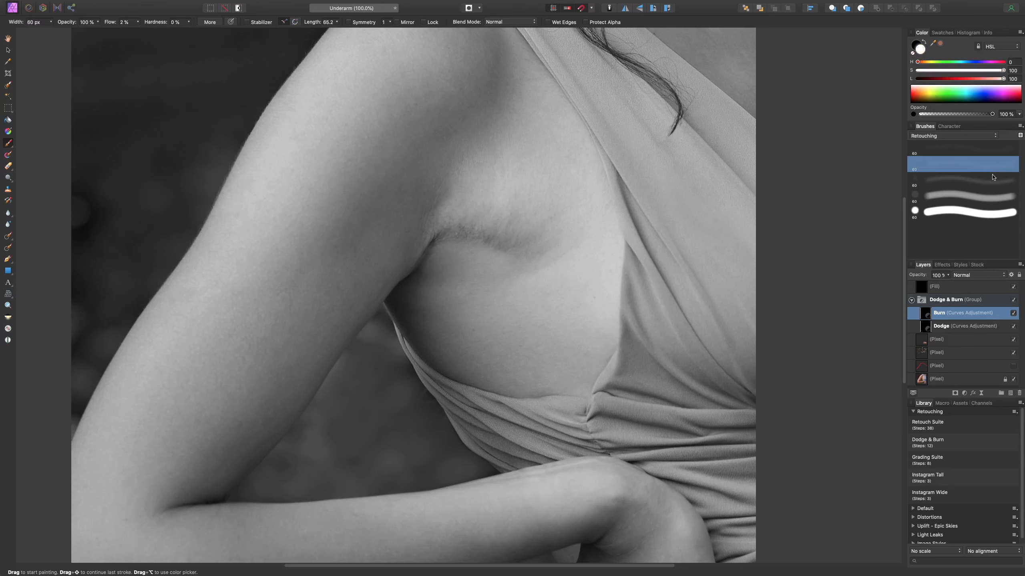
pyautogui.click(984, 139)
pyautogui.click(982, 138)
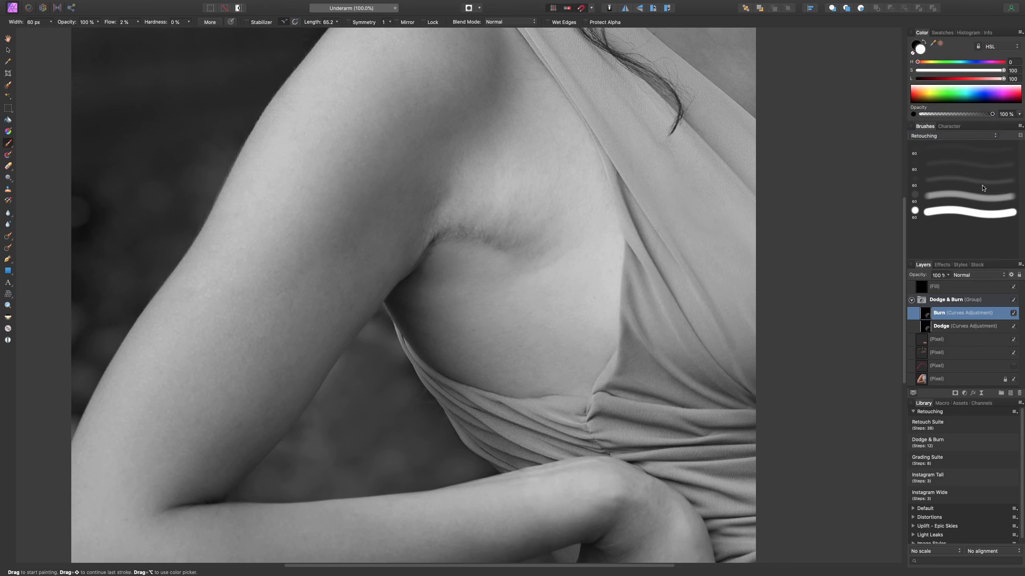
pyautogui.click(976, 138)
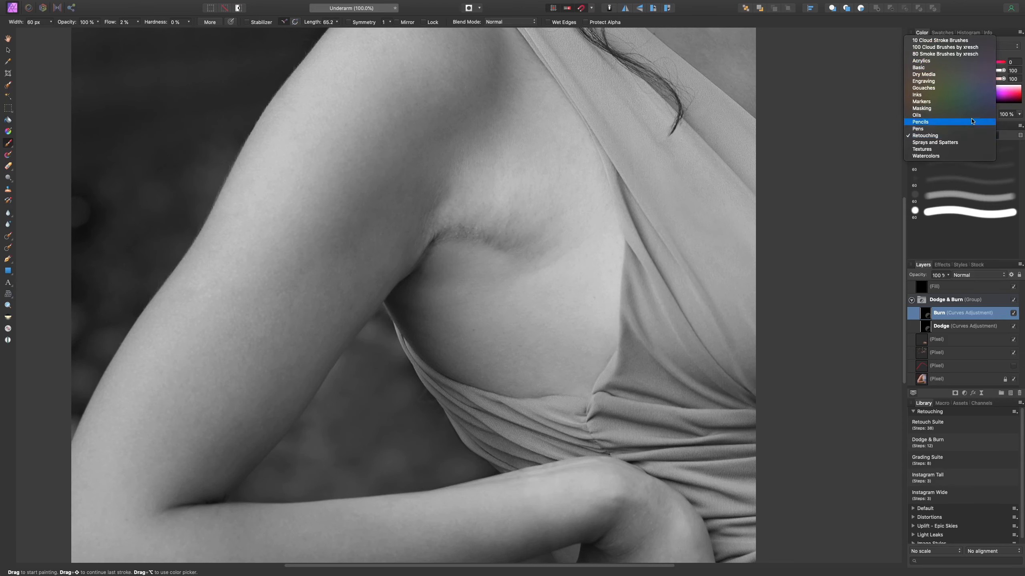
pyautogui.click(979, 136)
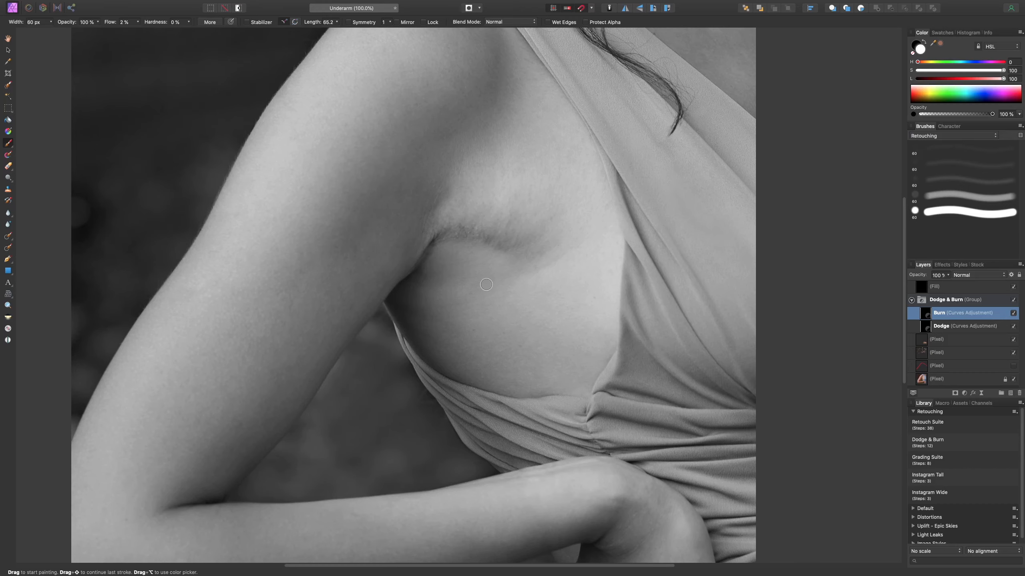
# Try several brush widths for burning large areas of the whole photo, ending at about 136 px.
pyautogui.press('super+minus')
pyautogui.press('super+minus')
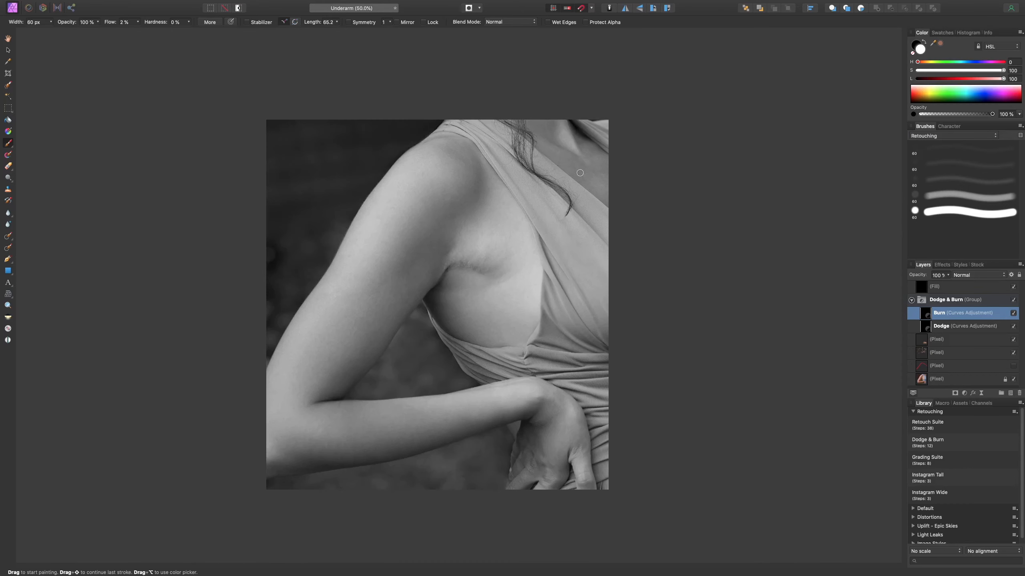
pyautogui.press(']')
pyautogui.press(']')
pyautogui.press(']')
pyautogui.press(']')
pyautogui.press(']')
pyautogui.press(']')
pyautogui.press('[')
pyautogui.press('[')
pyautogui.press('[')
pyautogui.press('[')
pyautogui.press('[')
pyautogui.press(']')
pyautogui.press(']')
pyautogui.press(']')
pyautogui.press(']')
pyautogui.press(']')
pyautogui.press(']')
# Reduce the brush width to about 50 px on the Dodge adjustment and return to the Burn adjustment.
pyautogui.click(944, 325)
pyautogui.press('super+plus')
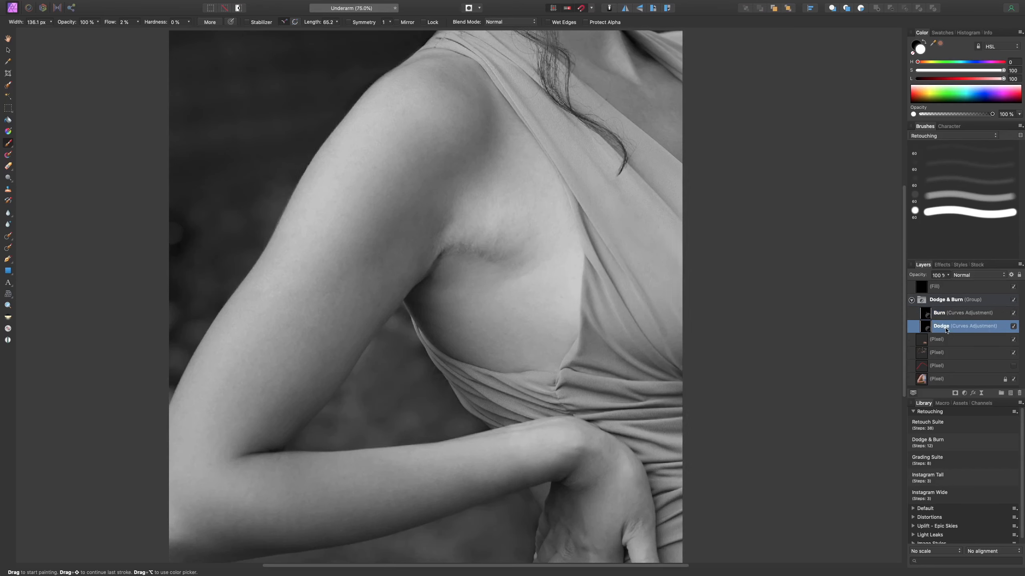
pyautogui.press('[')
pyautogui.press('[')
pyautogui.press('[')
pyautogui.press('[')
pyautogui.press('[')
pyautogui.press(']')
pyautogui.click(948, 313)
pyautogui.press('super+minus')
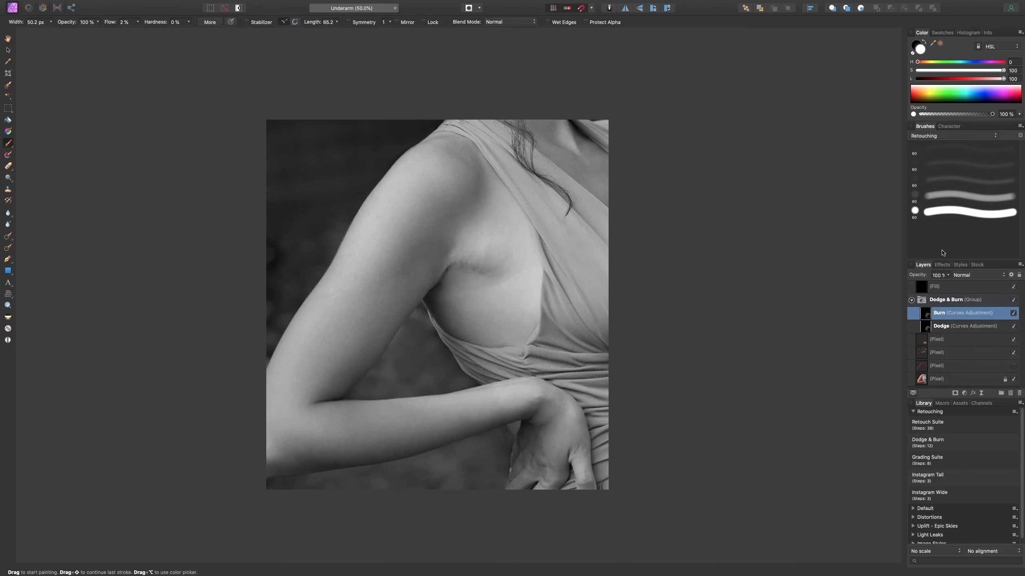
# Set the brush width to about 28 px for burning fine detail along the armpit crease.
pyautogui.press('super+plus')
pyautogui.press('super+plus')
pyautogui.press('[')
pyautogui.press('[')
pyautogui.press('[')
pyautogui.press('[')
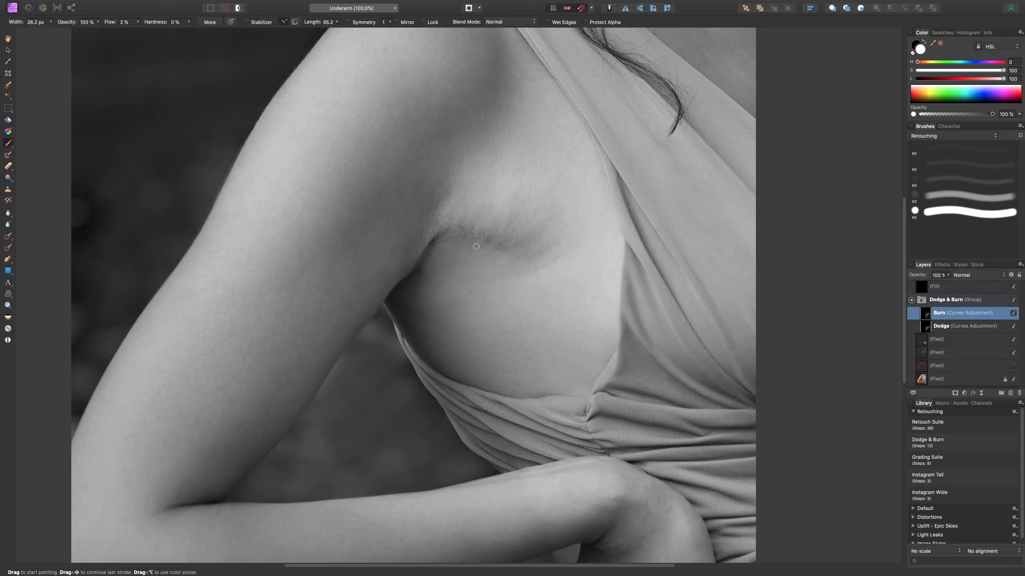
pyautogui.press(']')
pyautogui.press(']')
pyautogui.press('[')
pyautogui.press('[')
pyautogui.press('[')
pyautogui.press(']')
pyautogui.press(']')
# Switch to the Dodge adjustment and reduce the brush width to 21.8 px.
pyautogui.click(959, 327)
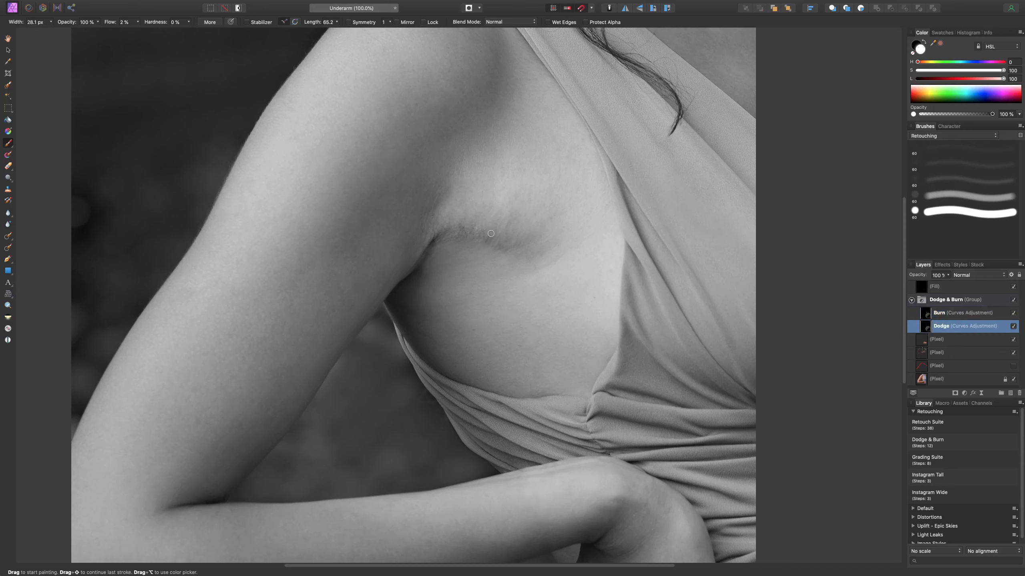
pyautogui.press('[')
pyautogui.press('[')
# Toggle the red guide layer with the black fill hidden to examine the crease lines, and show the fill again.
pyautogui.click(1013, 366)
pyautogui.click(1013, 366)
pyautogui.click(1014, 367)
pyautogui.click(1013, 287)
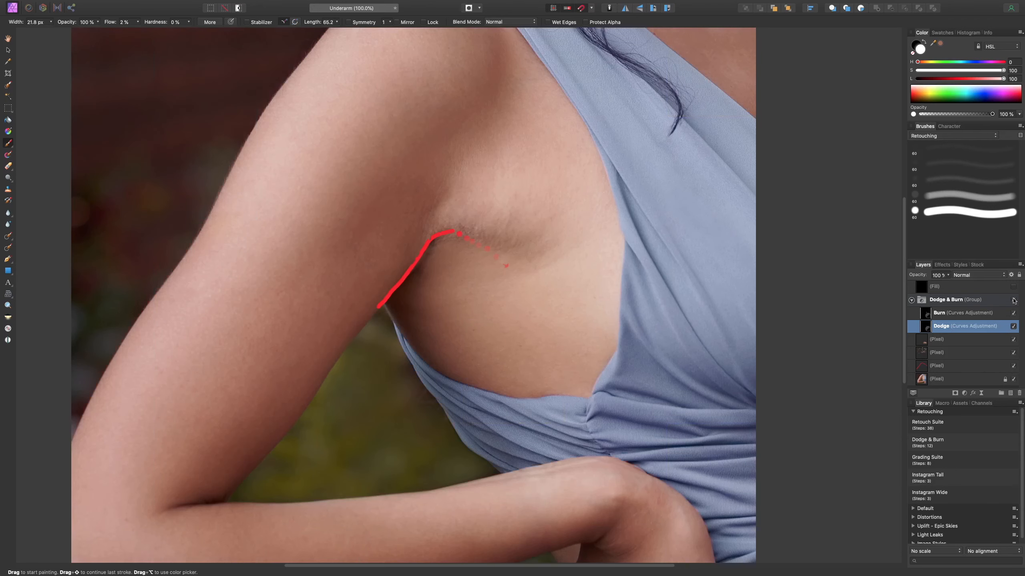
pyautogui.click(1013, 367)
pyautogui.click(1014, 366)
pyautogui.click(1014, 366)
pyautogui.click(1013, 367)
pyautogui.click(1013, 366)
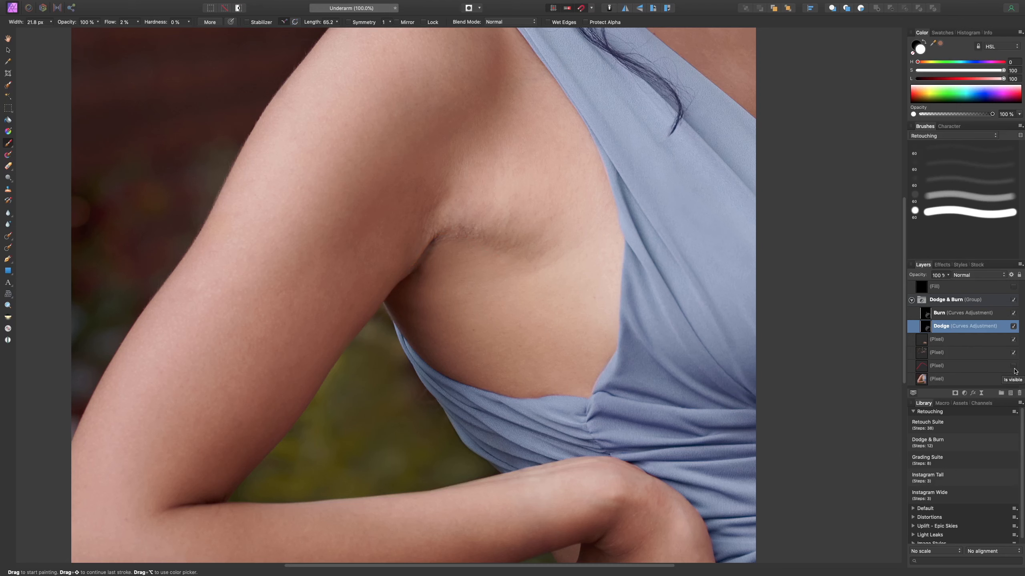
pyautogui.click(1013, 286)
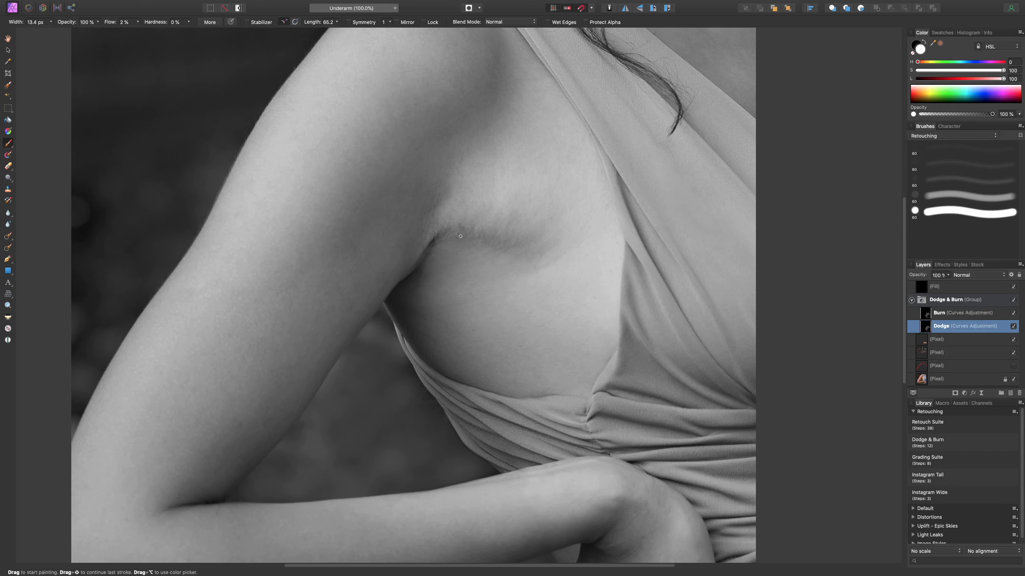
# Lighten the dark parts of the armpit crease on the Dodge adjustment with a small soft brush at 2% flow.
pyautogui.press('[')
pyautogui.press(']')
pyautogui.press('[')
pyautogui.press('[')
pyautogui.press(']')
pyautogui.press(']')
pyautogui.press('[')
pyautogui.press('[')
pyautogui.press('[')
pyautogui.press(']')
pyautogui.press(']')
pyautogui.press(']')
pyautogui.press(']')
pyautogui.press(']')
pyautogui.press('[')
pyautogui.press('[')
pyautogui.press(']')
pyautogui.press(']')
pyautogui.press(']')
pyautogui.press('[')
pyautogui.press('[')
pyautogui.press(']')
pyautogui.press(']')
pyautogui.press(']')
pyautogui.press(']')
pyautogui.press('[')
pyautogui.press('[')
# Darken bright patches around the armpit crease on the Burn adjustment with a brush starting at about 17 px.
pyautogui.click(975, 315)
pyautogui.press('[')
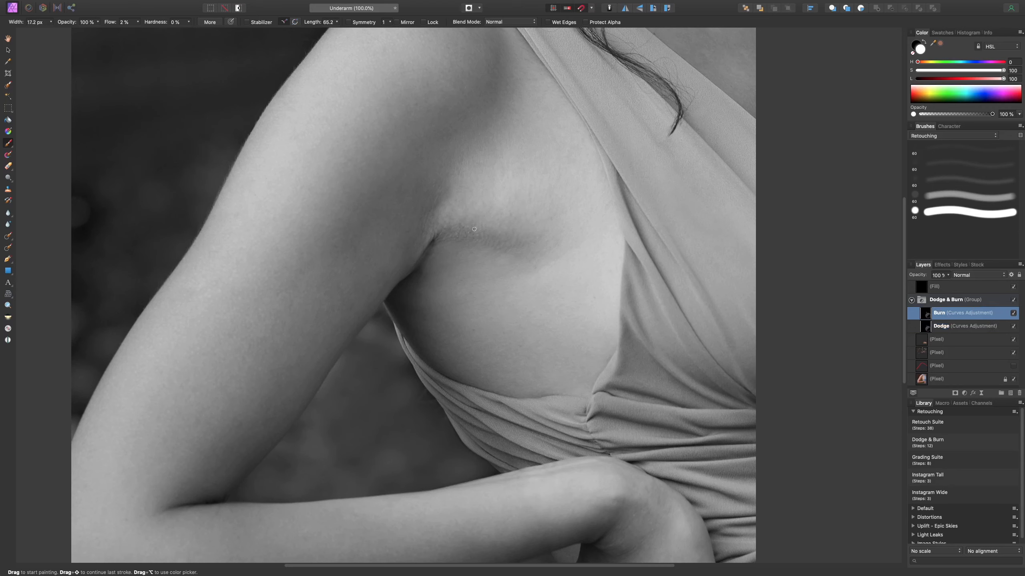
pyautogui.press('[')
pyautogui.press('[')
pyautogui.press(']')
pyautogui.press(']')
pyautogui.press(']')
pyautogui.press(']')
pyautogui.press(']')
pyautogui.press('[')
pyautogui.press('[')
pyautogui.press('[')
pyautogui.press('[')
# Dodge the shadow below the armpit crease, enlarging the brush from about 22 to 34 px.
pyautogui.click(982, 327)
pyautogui.press('super+minus')
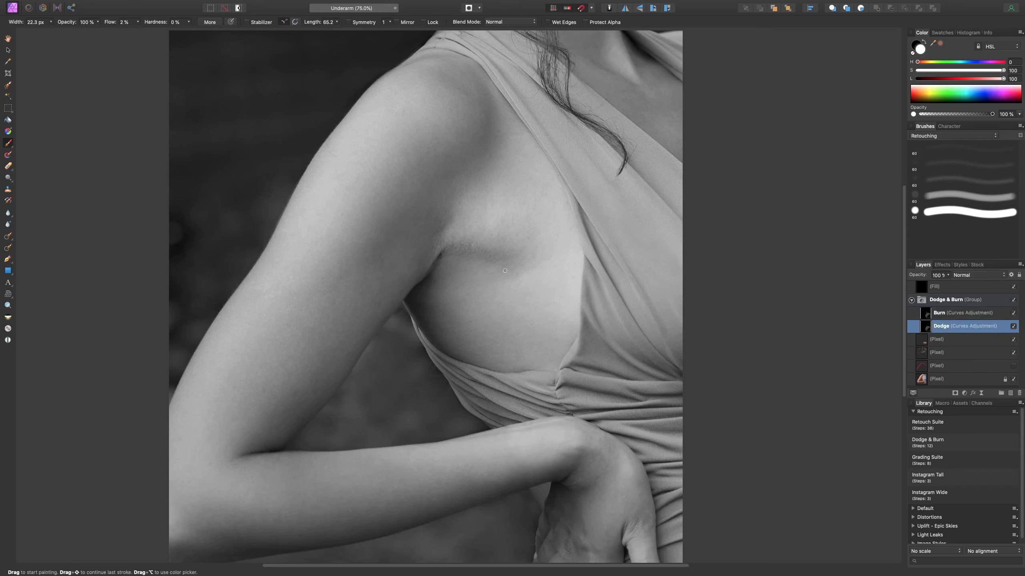
pyautogui.press(']')
pyautogui.press(']')
pyautogui.press(']')
# Burn the bright skin just below the crease on the Burn adjustment, starting with a brush of about 34 px.
pyautogui.click(972, 318)
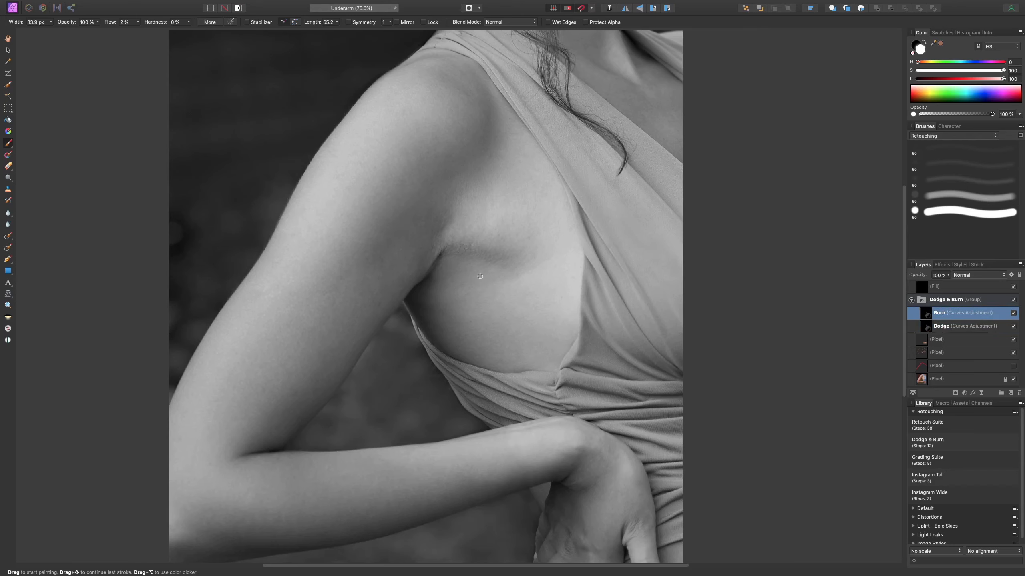
pyautogui.press(']')
pyautogui.press(']')
# Lighten the remaining dark areas along the crease on the Dodge adjustment, varying the soft brush from about 27.5 px.
pyautogui.click(971, 331)
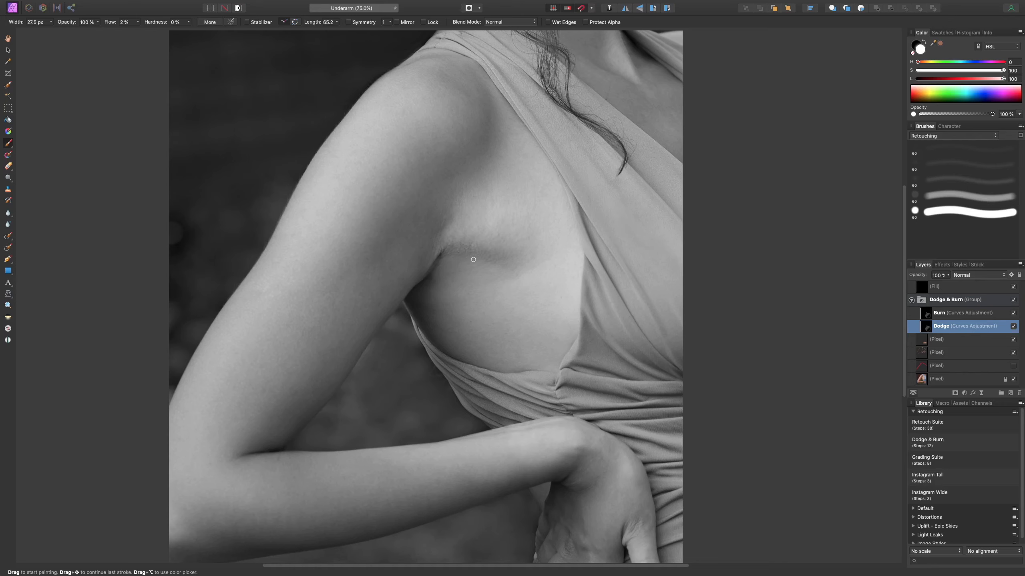
pyautogui.press(']')
pyautogui.press(']')
pyautogui.press(']')
pyautogui.press('[')
pyautogui.press('[')
pyautogui.press('[')
pyautogui.press(']')
pyautogui.press(']')
pyautogui.press('[')
pyautogui.press('[')
pyautogui.press('[')
pyautogui.press(']')
pyautogui.press(']')
pyautogui.press('[')
pyautogui.press('[')
pyautogui.press('[')
# Burn bright skin beneath the armpit crease on the Burn adjustment, enlarging the brush from about 44 to 57 px.
pyautogui.click(961, 313)
pyautogui.press(']')
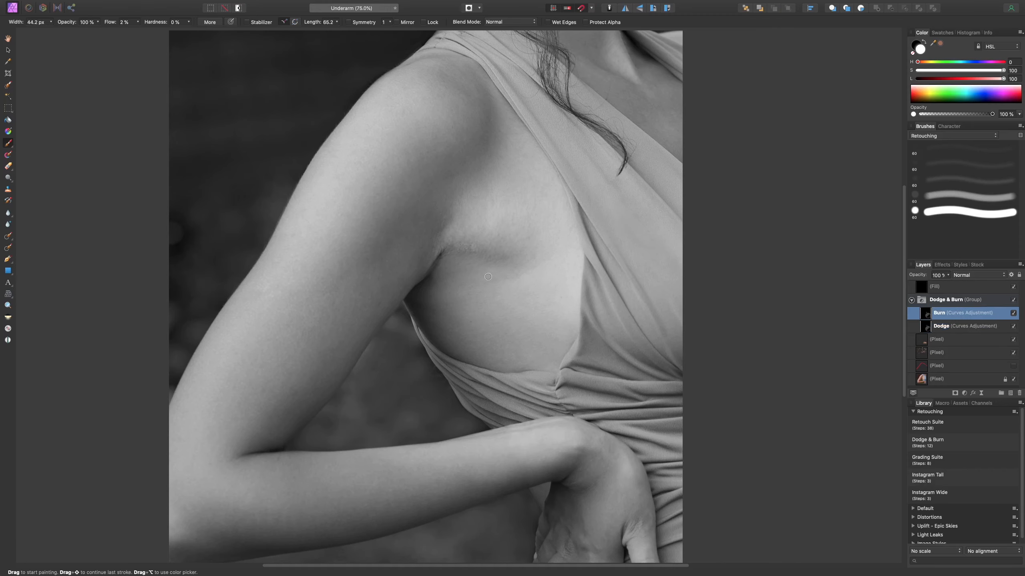
pyautogui.press(']')
pyautogui.press('super+minus')
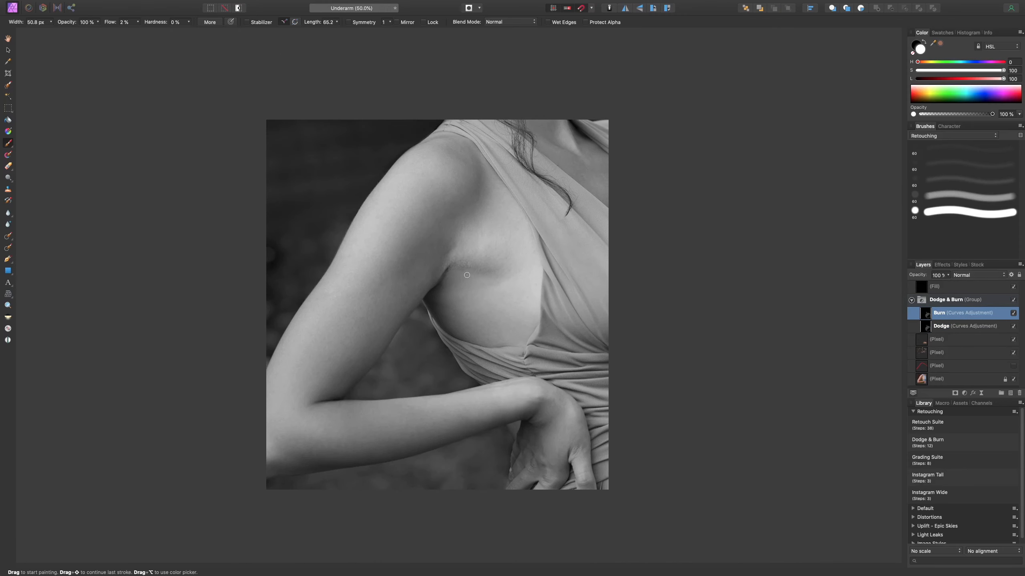
pyautogui.press('[')
pyautogui.press(']')
pyautogui.press(']')
# Examine the evened armpit crease closely and within the whole photo for remaining tonal unevenness.
pyautogui.scroll(-3, 499, 291)
pyautogui.scroll(8, 499, 291)
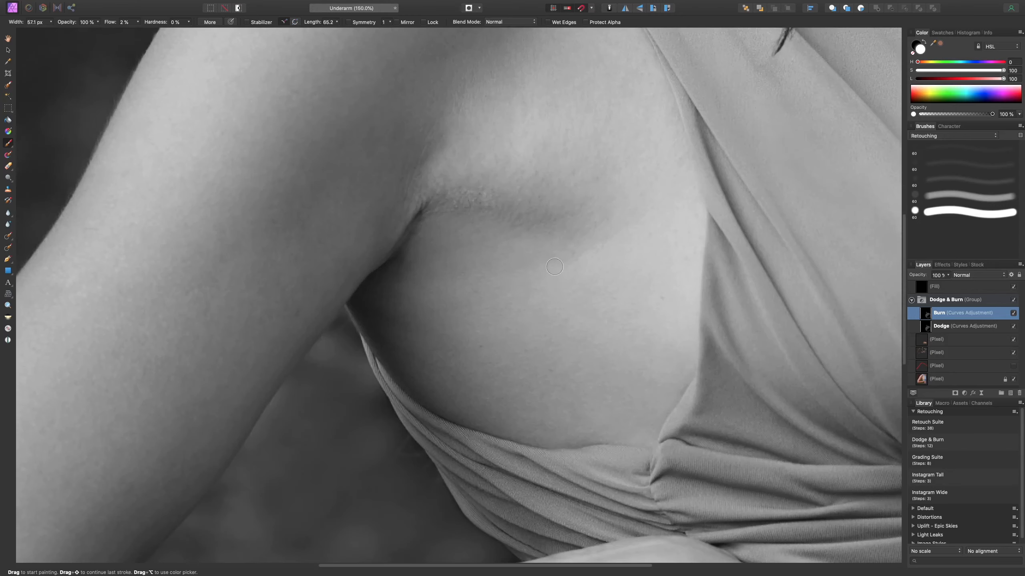
pyautogui.press('super+equal')
pyautogui.scroll(4, 621, 235)
pyautogui.hscroll(2, 621, 236)
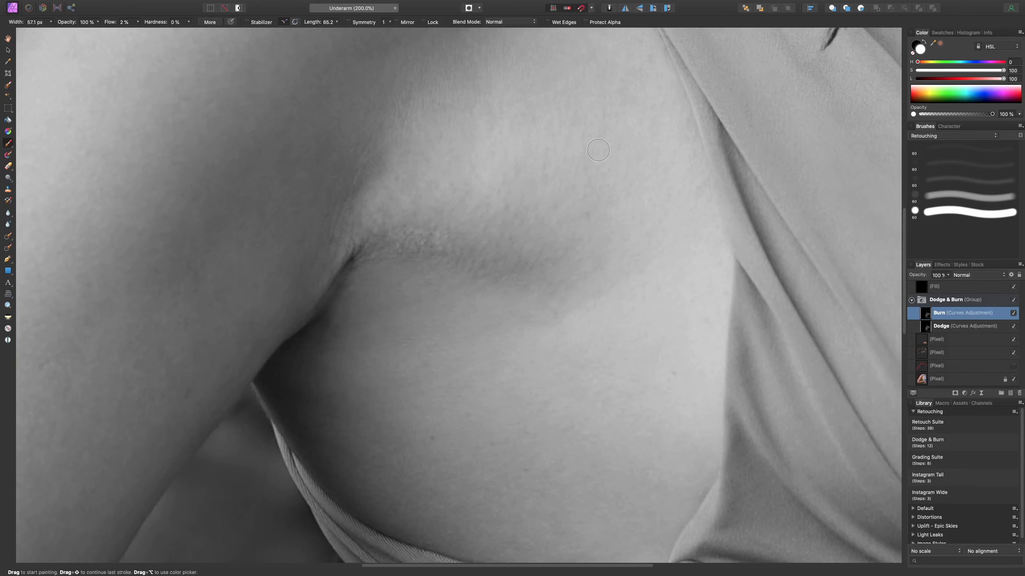
pyautogui.scroll(-6, 605, 280)
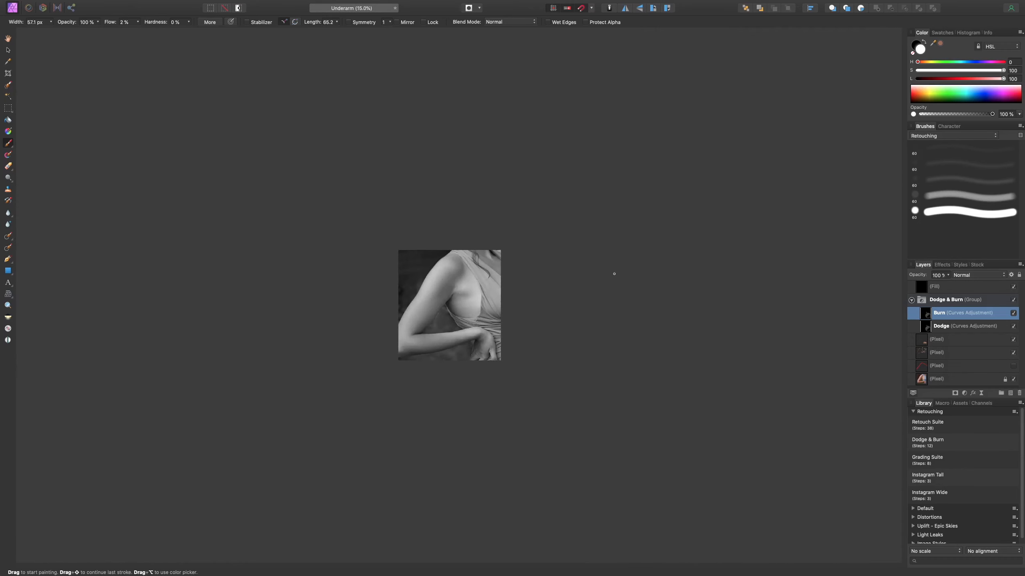
pyautogui.scroll(2, 625, 269)
pyautogui.scroll(2, 670, 271)
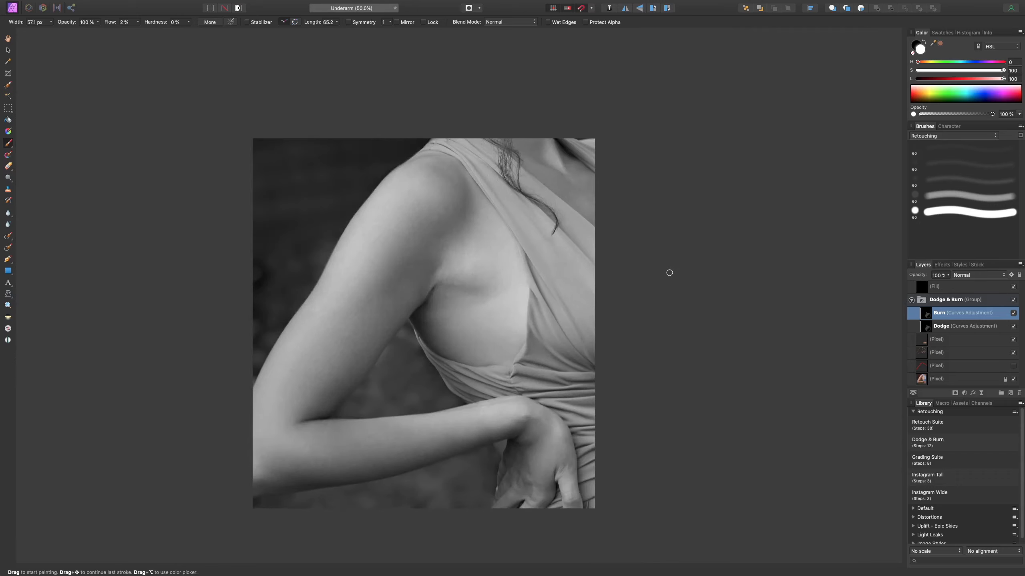
pyautogui.scroll(-3, 672, 278)
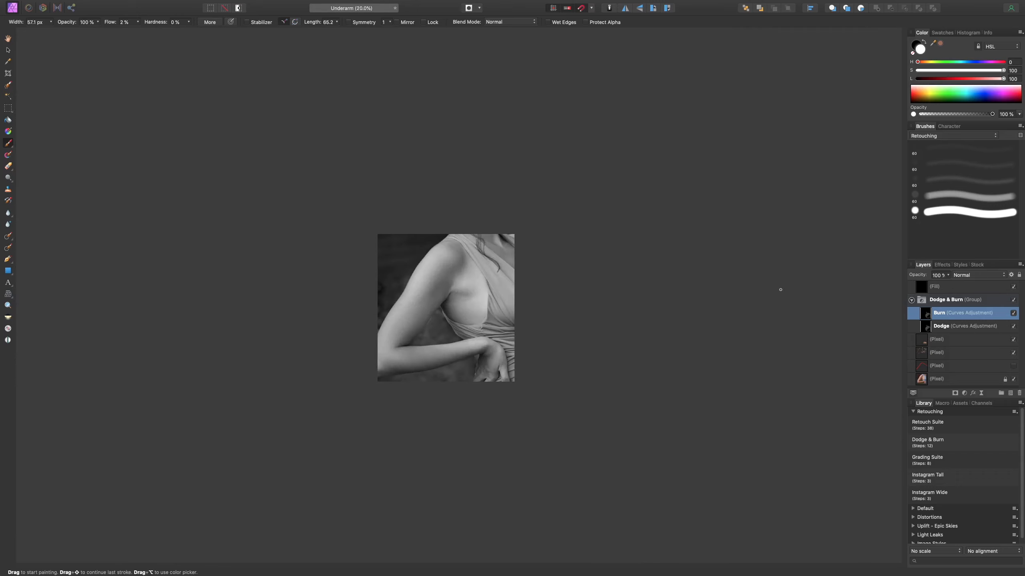
# Dodge the remaining dark skin around the armpit crease on the Dodge adjustment, varying the brush down to about 39.6 px.
pyautogui.click(942, 326)
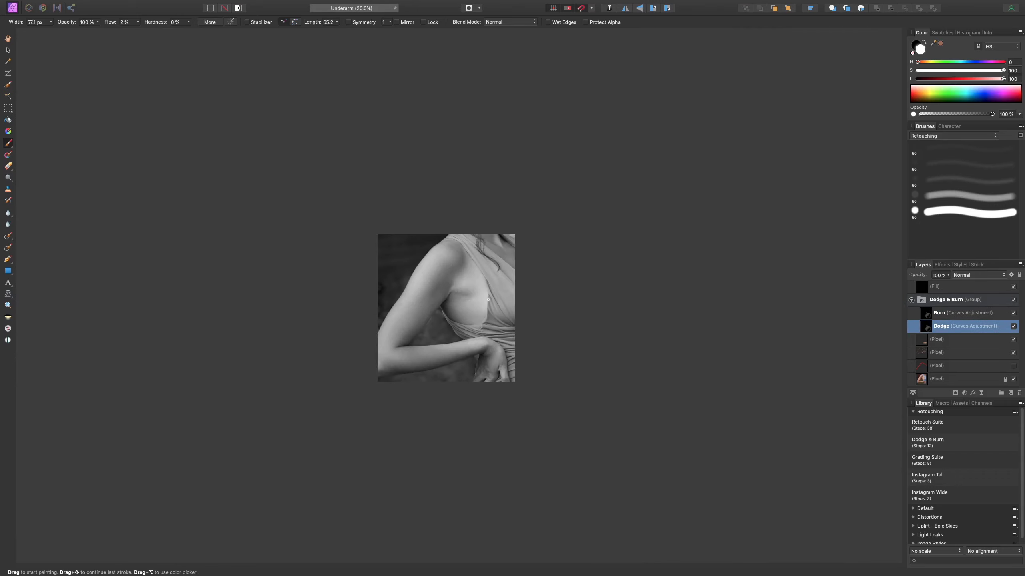
pyautogui.press('super+plus')
pyautogui.press(']')
pyautogui.press(']')
pyautogui.press('super+plus')
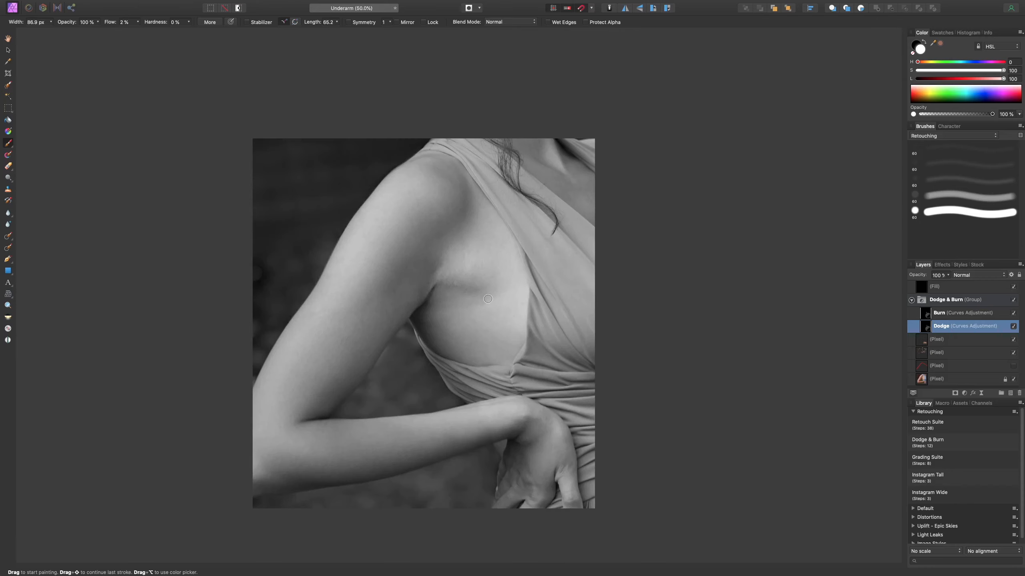
pyautogui.press('[')
pyautogui.press('[')
pyautogui.press(']')
pyautogui.press('[')
pyautogui.press('[')
pyautogui.press(']')
pyautogui.press('[')
pyautogui.press('[')
pyautogui.press('super+minus')
pyautogui.press('super+minus')
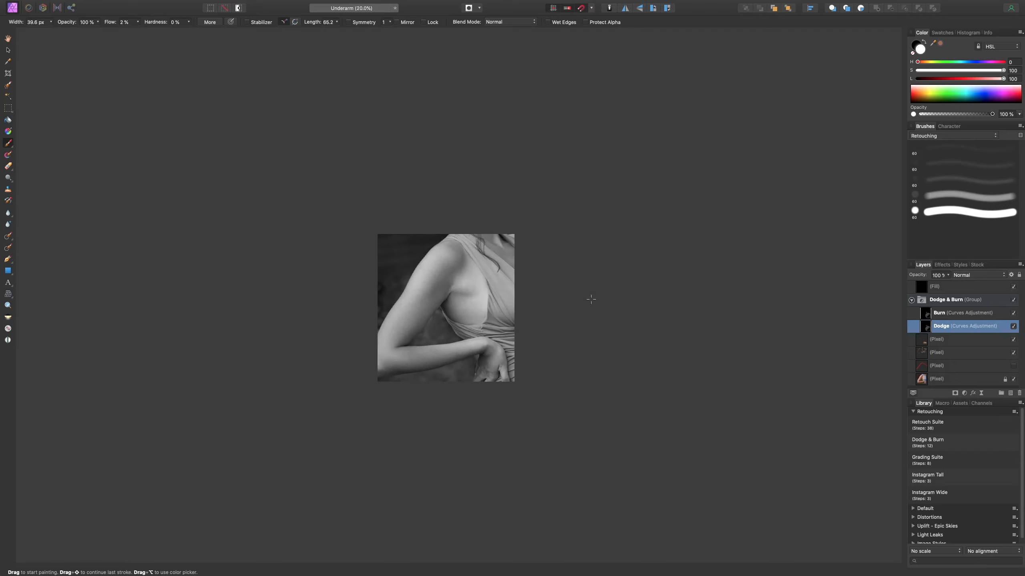
# Hide the black fill layer to return the photo to colour.
pyautogui.press('super+plus')
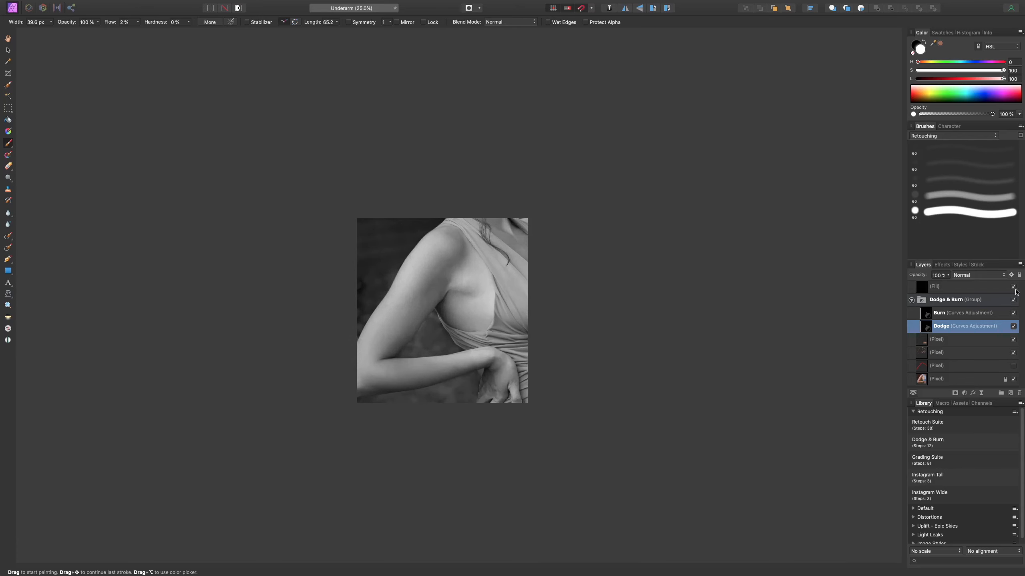
pyautogui.click(1014, 286)
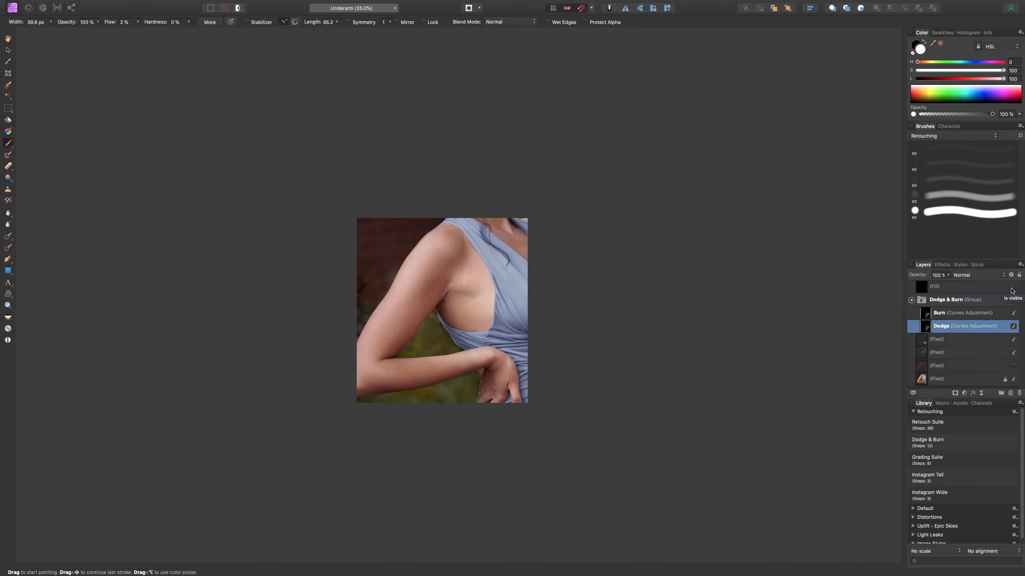
pyautogui.press('super+plus')
pyautogui.press('super+plus')
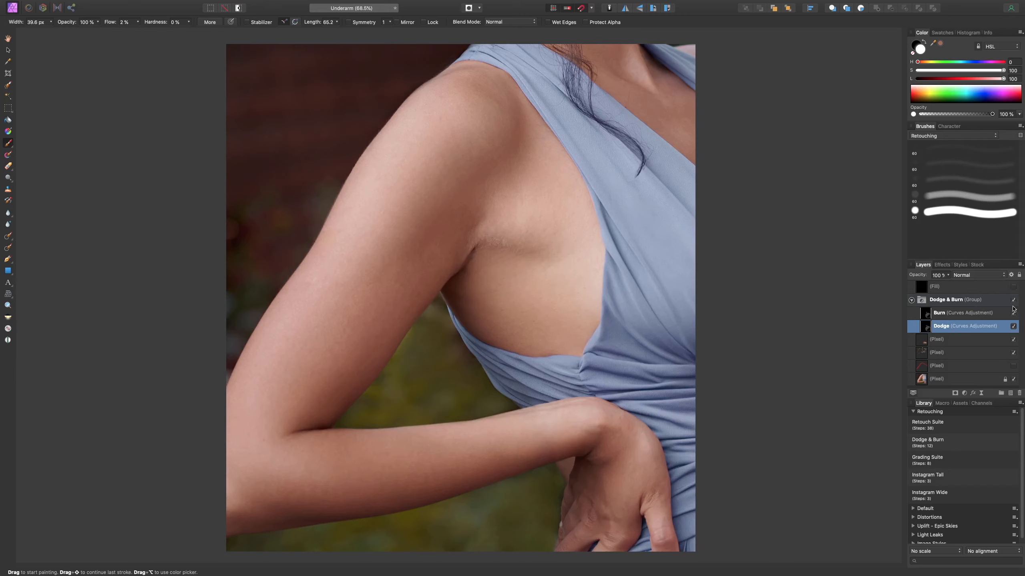
# Toggle the Dodge & Burn group off and on to compare the underarm's tones.
pyautogui.click(1014, 301)
pyautogui.click(1014, 300)
pyautogui.click(1015, 300)
pyautogui.click(1014, 301)
# Toggle the Dodge & Burn group and the two visible retouching pixel layers together to compare the whole underarm before and after.
pyautogui.click(1007, 298)
pyautogui.click(1014, 301)
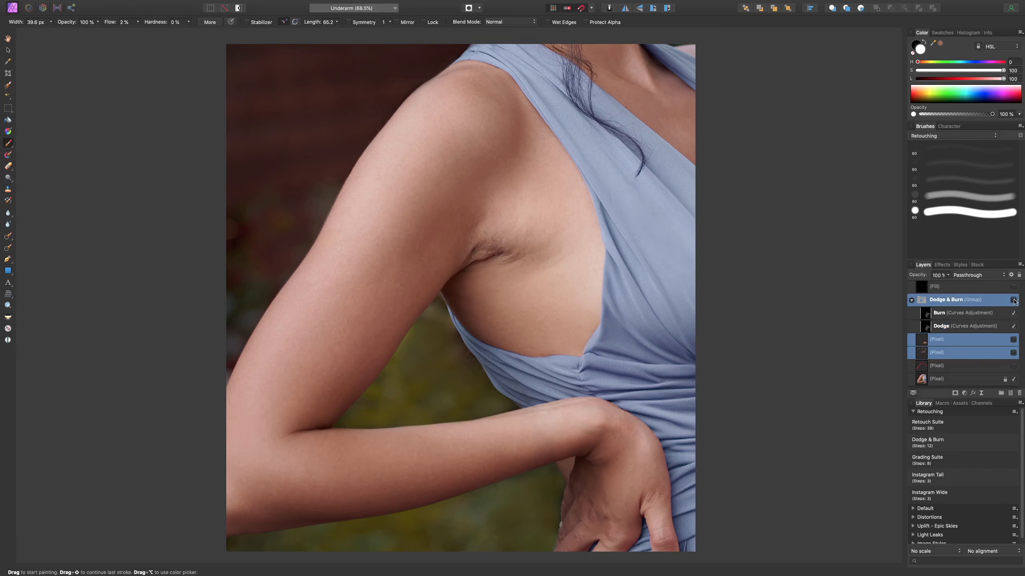
pyautogui.press('super+minus')
pyautogui.press('super+minus')
pyautogui.press('super+minus')
pyautogui.click(1015, 301)
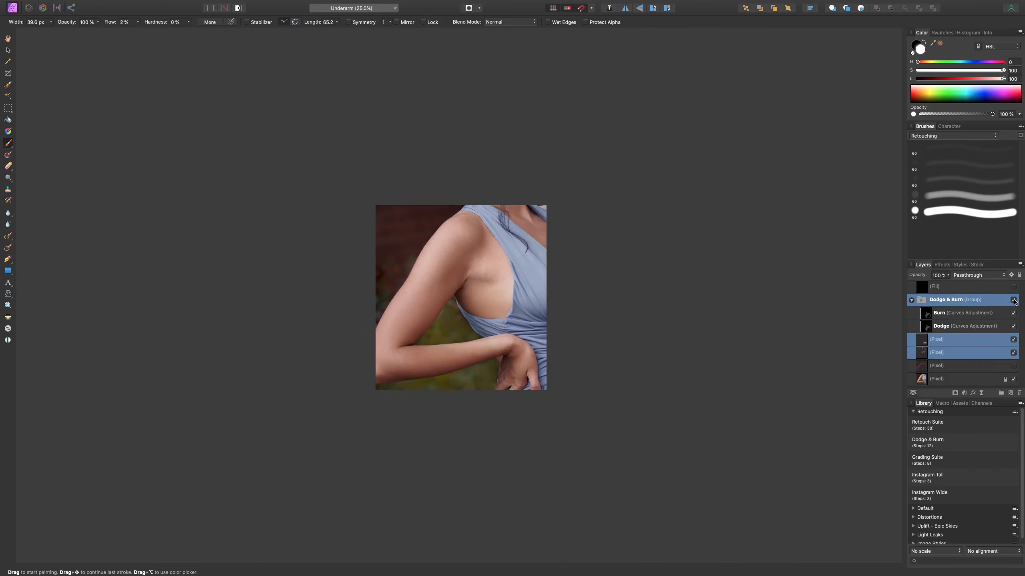
pyautogui.click(1014, 301)
pyautogui.click(1015, 301)
pyautogui.click(1015, 301)
pyautogui.click(1015, 301)
pyautogui.click(1015, 301)
pyautogui.click(1014, 301)
pyautogui.press('super+1')
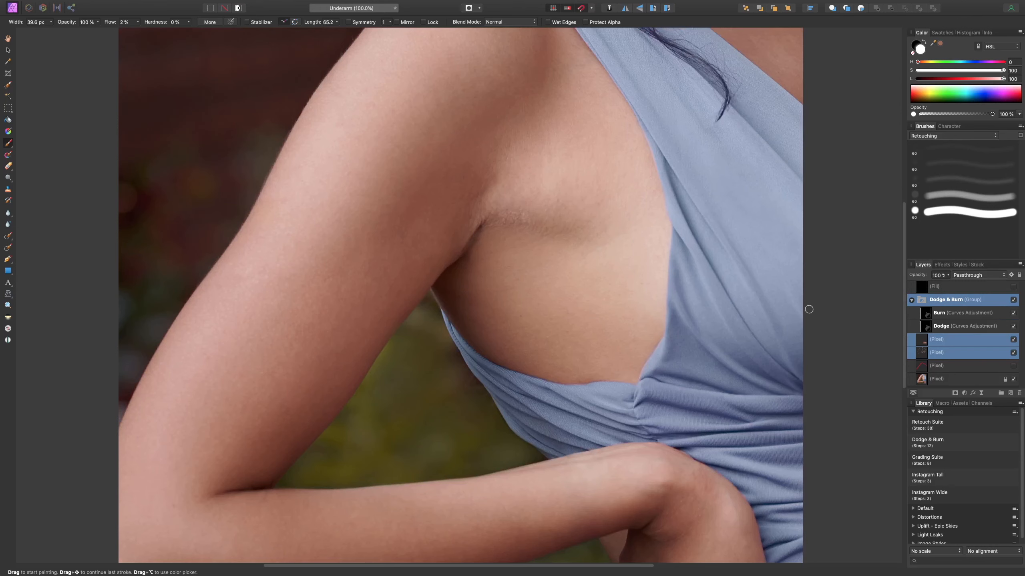
# Burn the skin along the armpit crease on the Burn adjustment, varying the brush between about 24 and 35 px.
pyautogui.click(944, 313)
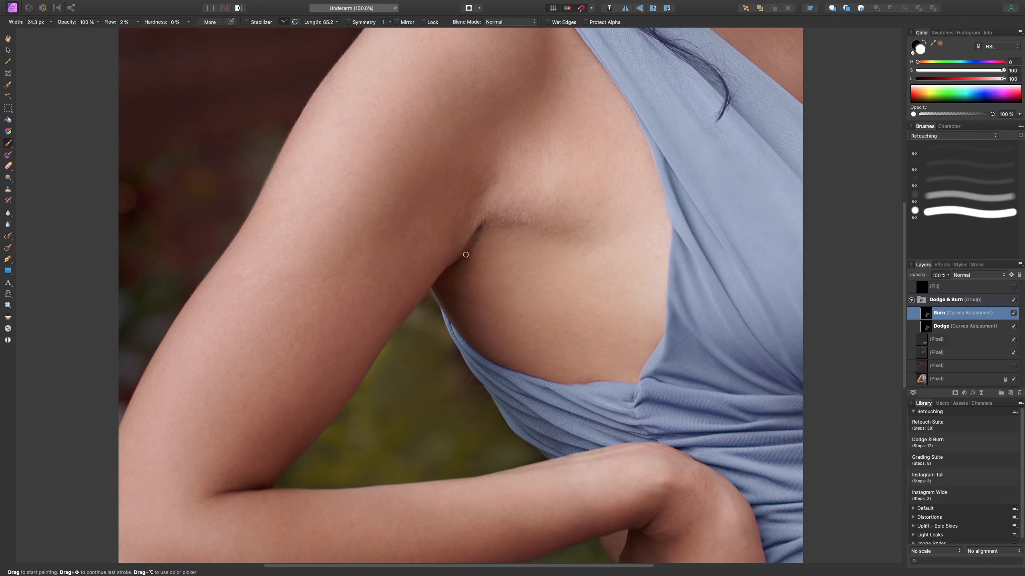
pyautogui.press(']')
pyautogui.press('[')
pyautogui.press('[')
pyautogui.press(']')
pyautogui.press(']')
pyautogui.press(']')
# Toggle the Burn adjustment's visibility to compare the burned crease before and after.
pyautogui.press('super+minus')
pyautogui.press('super+minus')
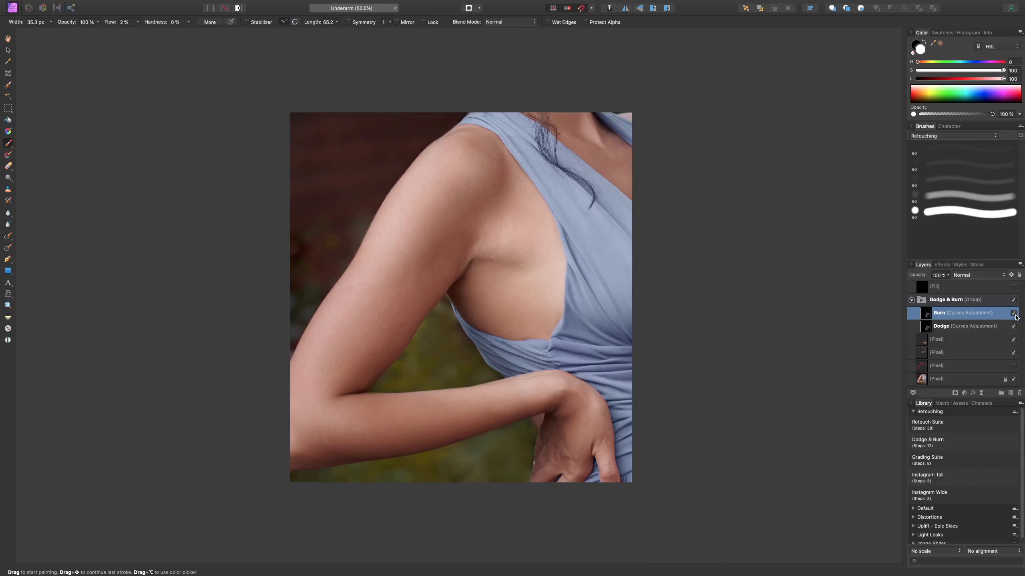
pyautogui.click(1017, 318)
pyautogui.click(1016, 317)
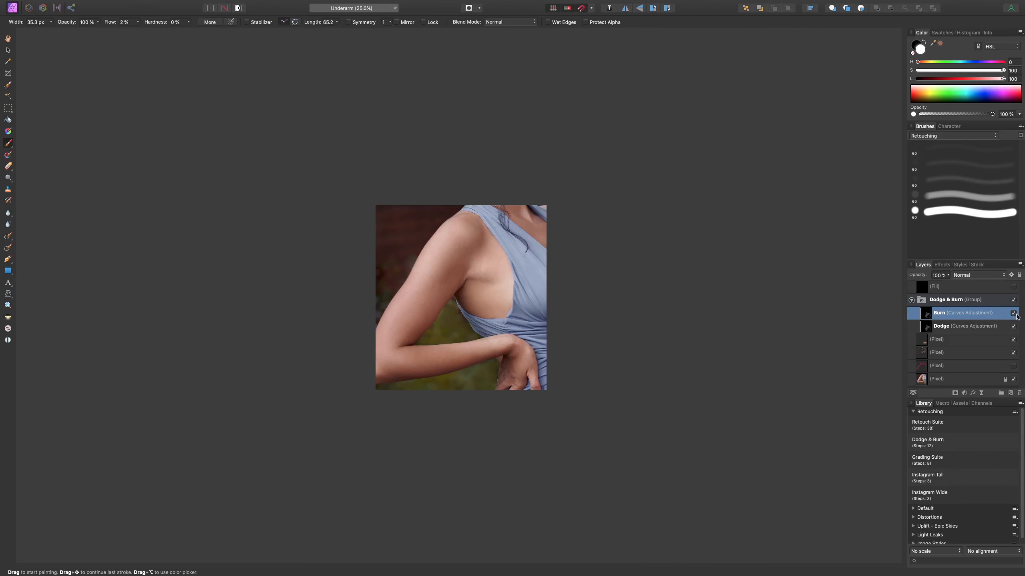
pyautogui.click(1016, 317)
pyautogui.click(1016, 317)
pyautogui.click(1016, 318)
# Dodge small dark spots along the armpit crease on the Dodge adjustment, using a small brush of about 16 to 18 px.
pyautogui.press('super+plus')
pyautogui.press('super+plus')
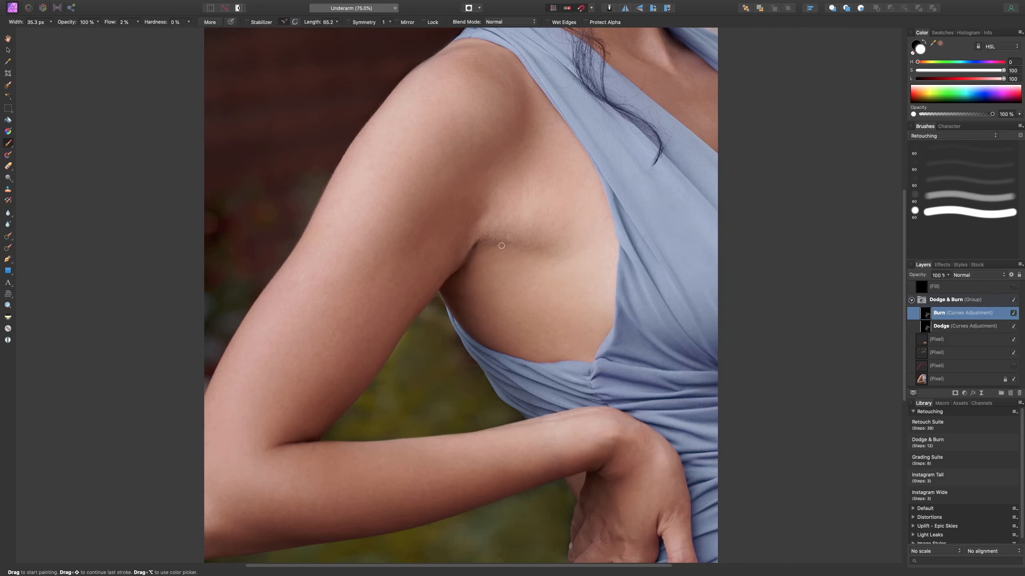
pyautogui.press('[')
pyautogui.press('[')
pyautogui.press('[')
pyautogui.press('[')
pyautogui.click(994, 326)
pyautogui.press('super+plus')
pyautogui.press('super+plus')
pyautogui.press(']')
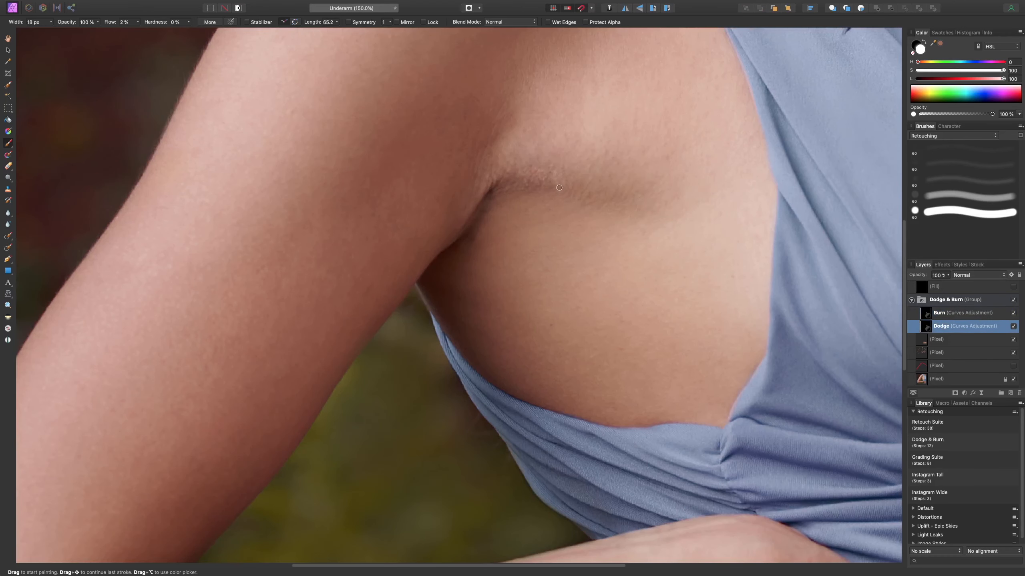
pyautogui.press(']')
pyautogui.press('[')
pyautogui.press('[')
pyautogui.press('[')
pyautogui.press(']')
pyautogui.press(']')
pyautogui.press(']')
pyautogui.press(']')
pyautogui.press('super+1')
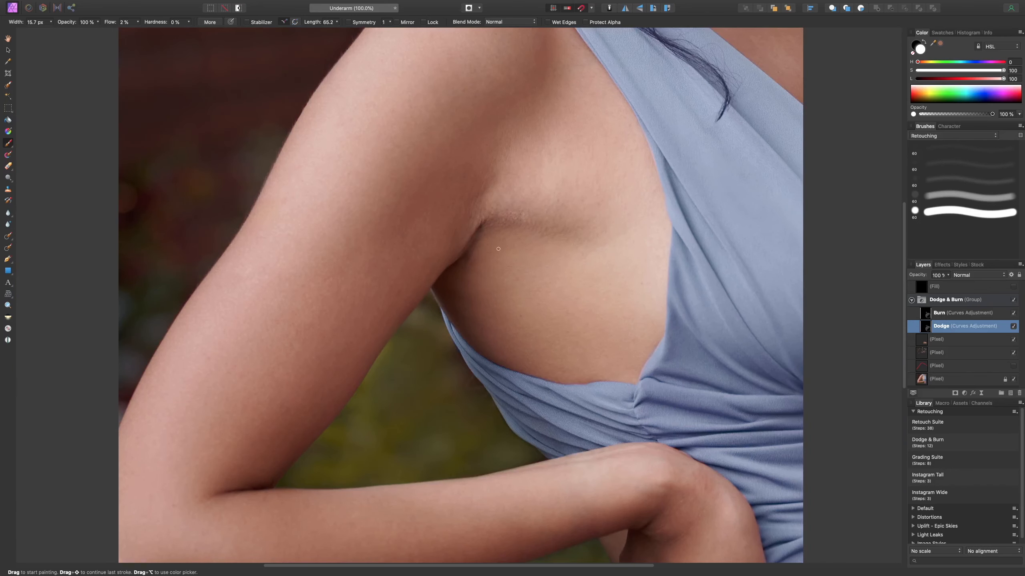
# Lighten broader dark skin around the crease on the Dodge adjustment, enlarging the brush to about 36 px.
pyautogui.press(']')
pyautogui.press(']')
pyautogui.press(']')
pyautogui.press(']')
pyautogui.press('super+0')
# Try cloning smoother skin from above the crease over its rough texture on a new pixel layer above the Dodge & Burn group.
pyautogui.press('super+2')
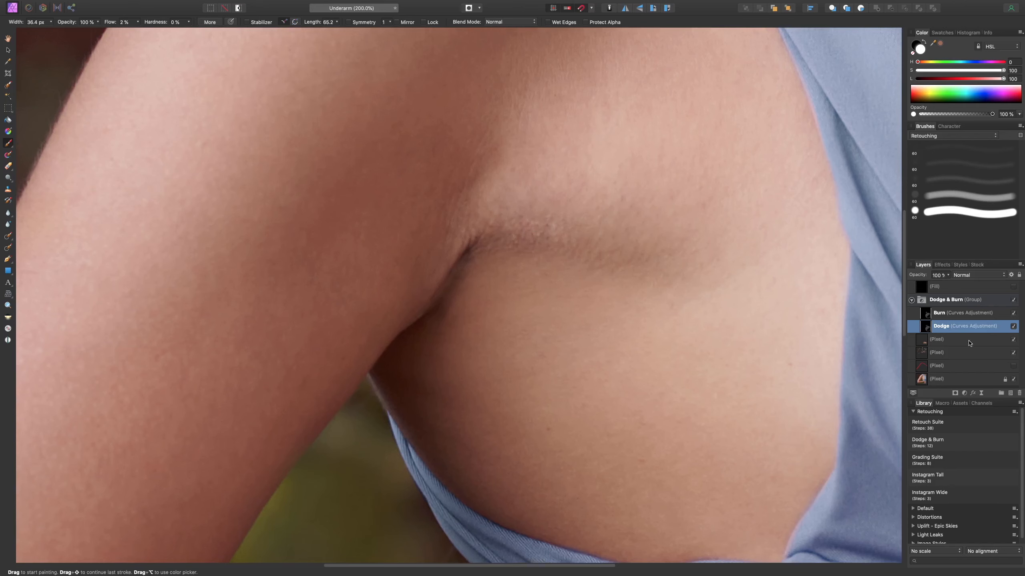
pyautogui.click(974, 305)
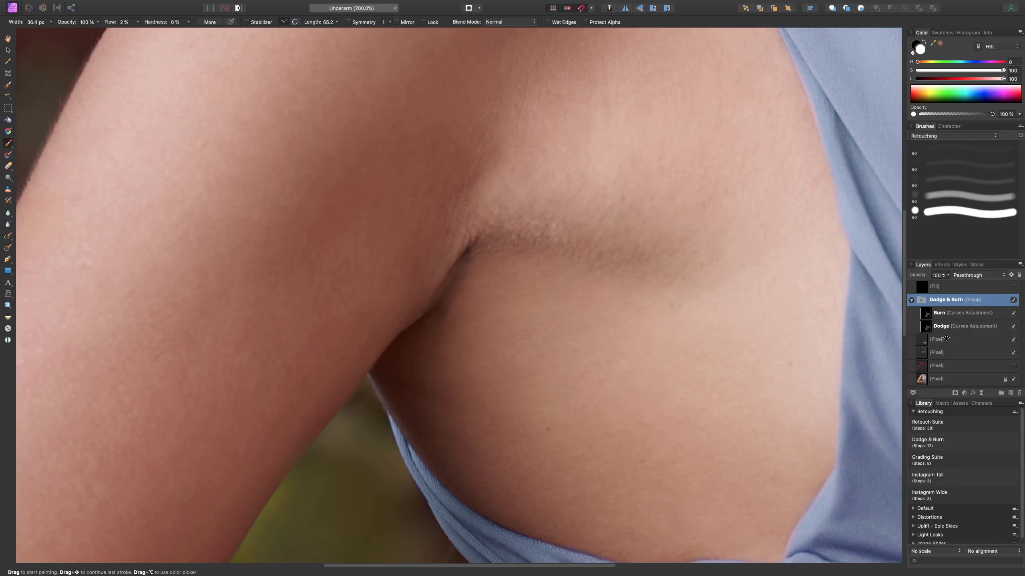
pyautogui.press('super+shift+n')
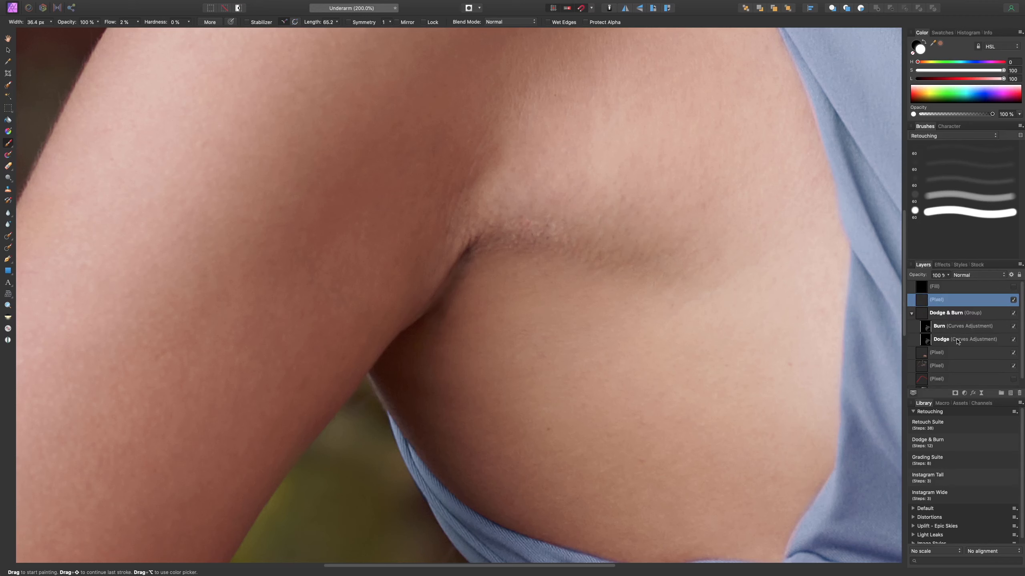
pyautogui.keyDown('alt'); pyautogui.click(527, 198); pyautogui.keyUp('alt')
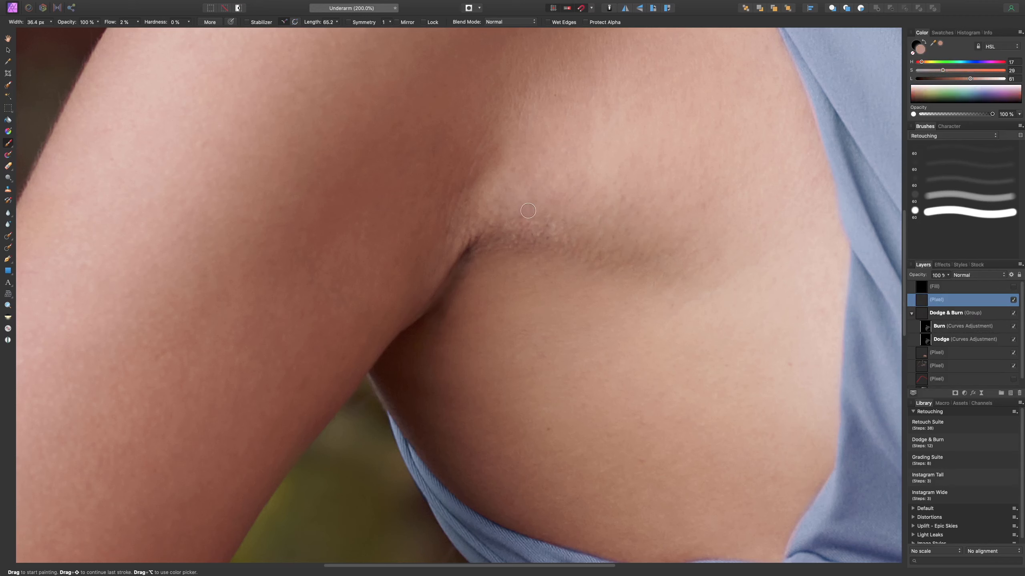
pyautogui.press('s')
pyautogui.keyDown('alt'); pyautogui.click(523, 202); pyautogui.keyUp('alt')
pyautogui.press('[')
pyautogui.press('[')
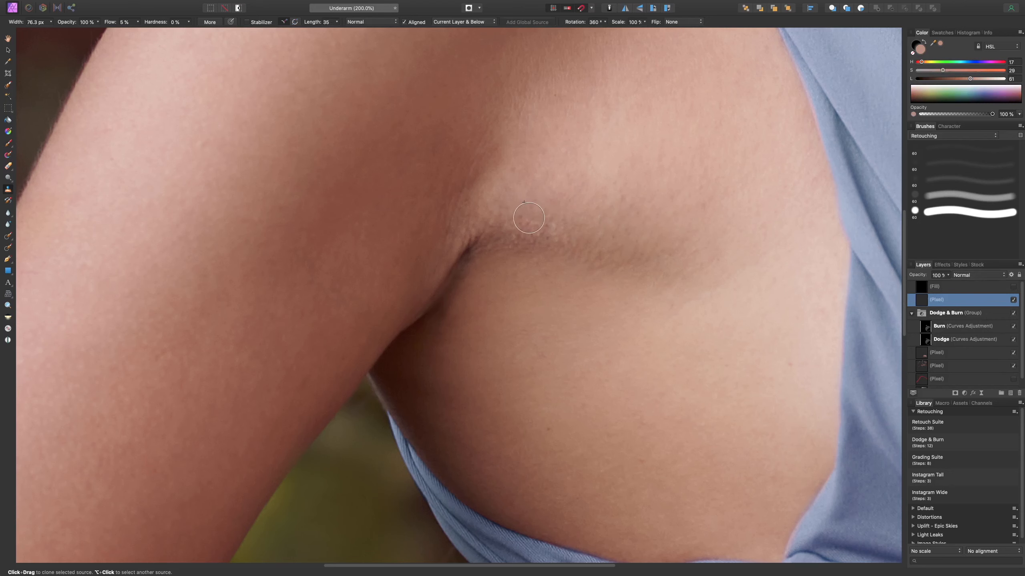
pyautogui.moveTo(533, 223)
pyautogui.mouseDown()
pyautogui.moveTo(512, 220)
pyautogui.moveTo(554, 228)
pyautogui.moveTo(505, 222)
pyautogui.moveTo(557, 231)
pyautogui.mouseUp()
# Toggle the new clone layer's visibility to judge it, and delete that layer.
pyautogui.click(1013, 300)
pyautogui.press('super+minus')
pyautogui.press('super+minus')
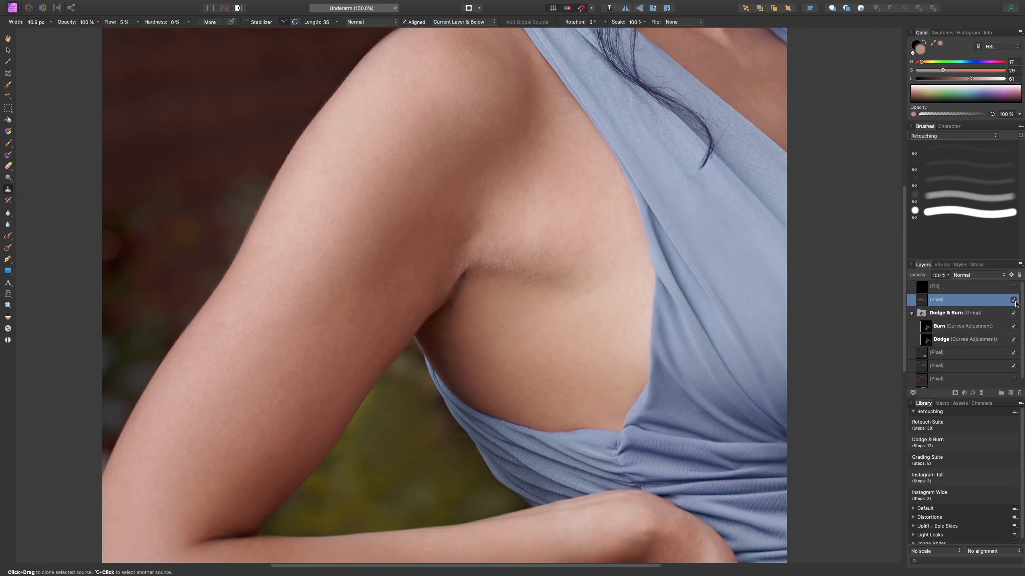
pyautogui.click(1014, 302)
pyautogui.press('Delete')
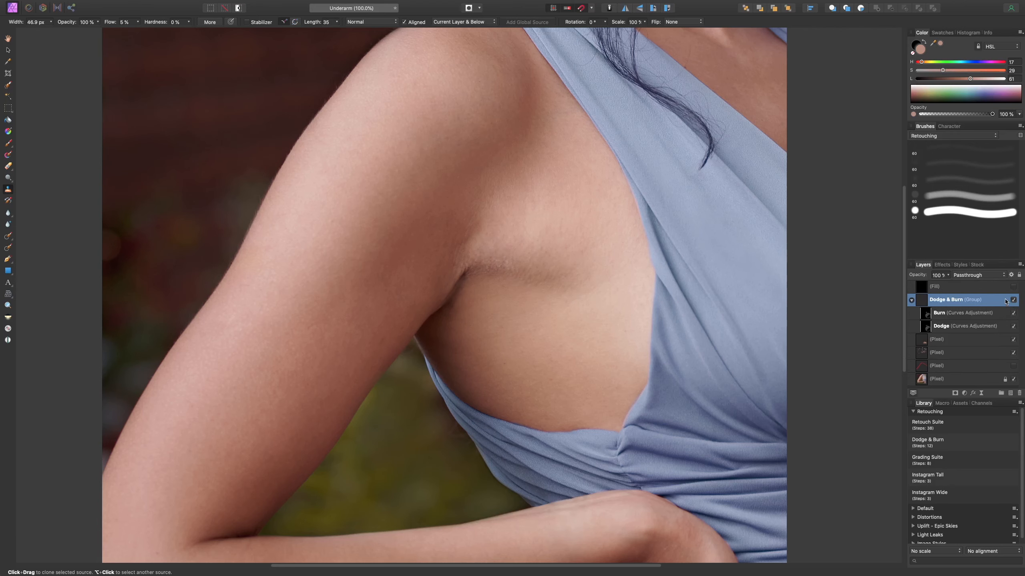
# Add a pixel layer above the Dodge & Burn group and clone crease skin over the bright texture just above, with a 52.7 px brush.
pyautogui.press('super+2')
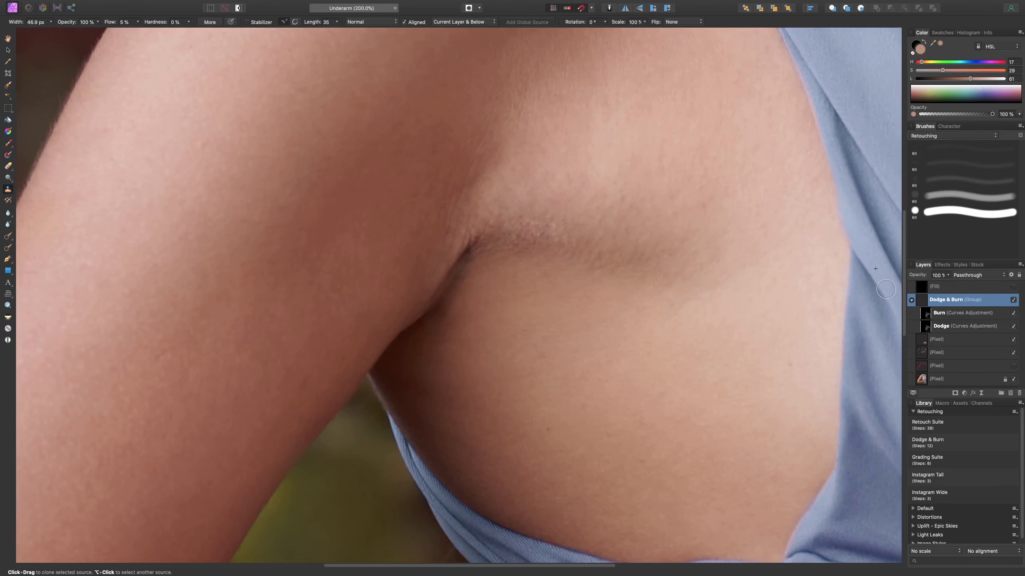
pyautogui.press('super+shift+n')
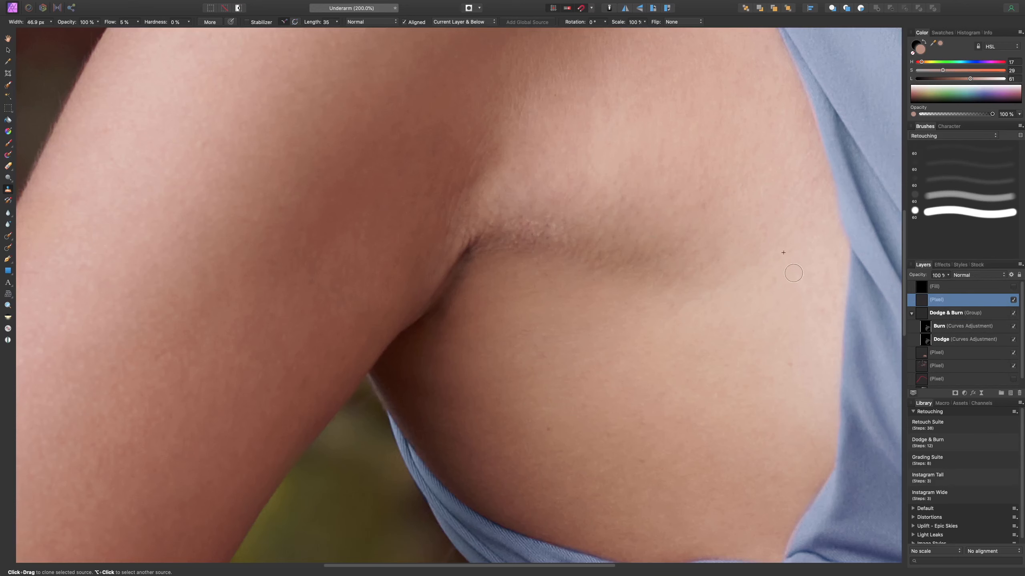
pyautogui.keyDown('alt'); pyautogui.click(530, 240); pyautogui.keyUp('alt')
pyautogui.press(']')
pyautogui.moveTo(543, 231); pyautogui.dragTo(539, 229)
# Clone more skin sampled along the crease over the bright rough patch near its inner end.
pyautogui.scroll(-3, 560, 266)
pyautogui.scroll(2, 536, 271)
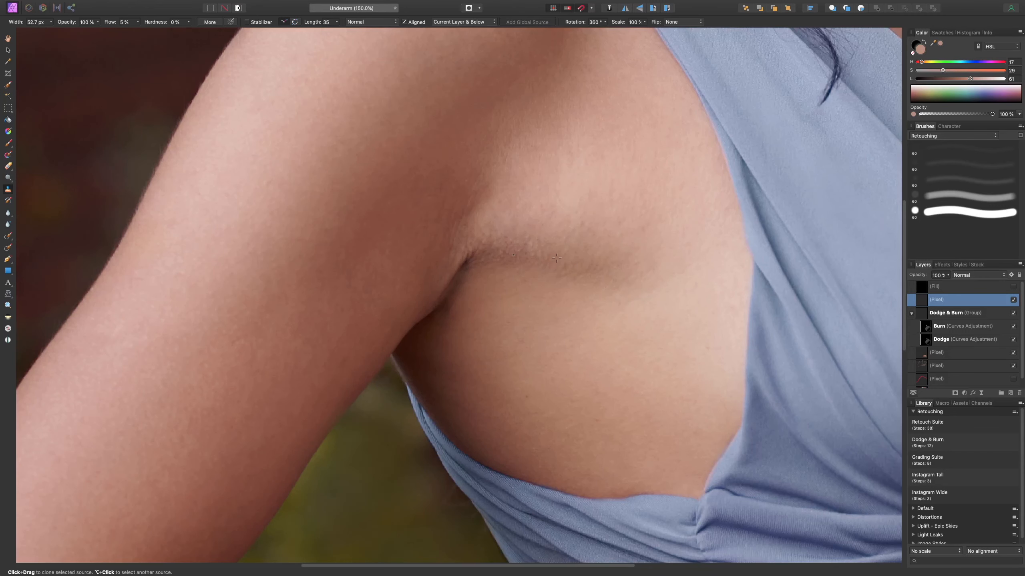
pyautogui.keyDown('alt'); pyautogui.click(548, 256); pyautogui.keyUp('alt')
pyautogui.moveTo(537, 251); pyautogui.dragTo(528, 251)
pyautogui.keyDown('alt'); pyautogui.click(555, 256); pyautogui.keyUp('alt')
pyautogui.keyDown('alt'); pyautogui.click(553, 257); pyautogui.keyUp('alt')
pyautogui.press('super+minus')
pyautogui.press('super+minus')
pyautogui.press('super+minus')
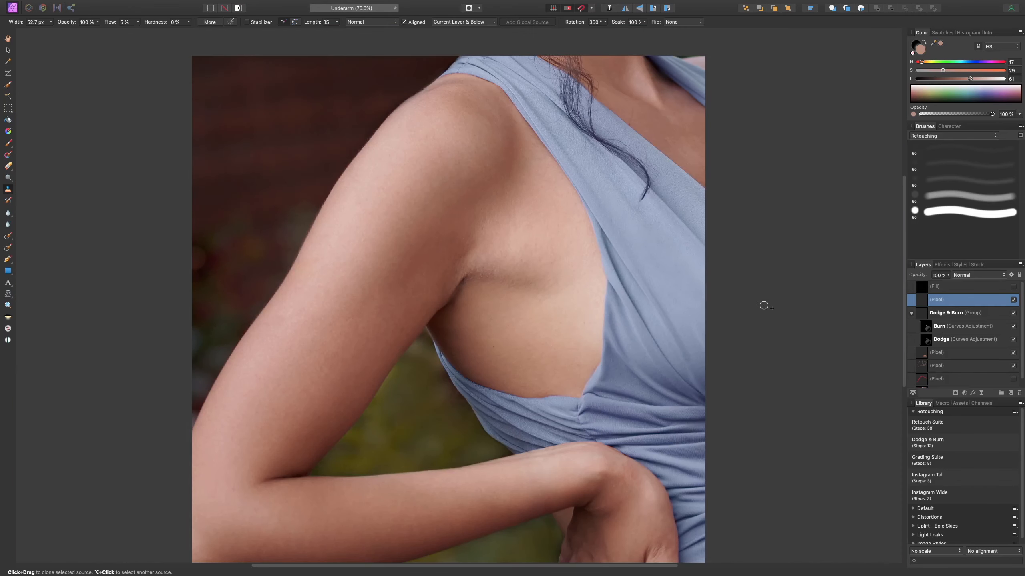
# Clone out the fine bright specks along the crease, reducing the clone brush to about 14 px.
pyautogui.press('super+plus')
pyautogui.press('super+plus')
pyautogui.press('super+plus')
pyautogui.press('super+plus')
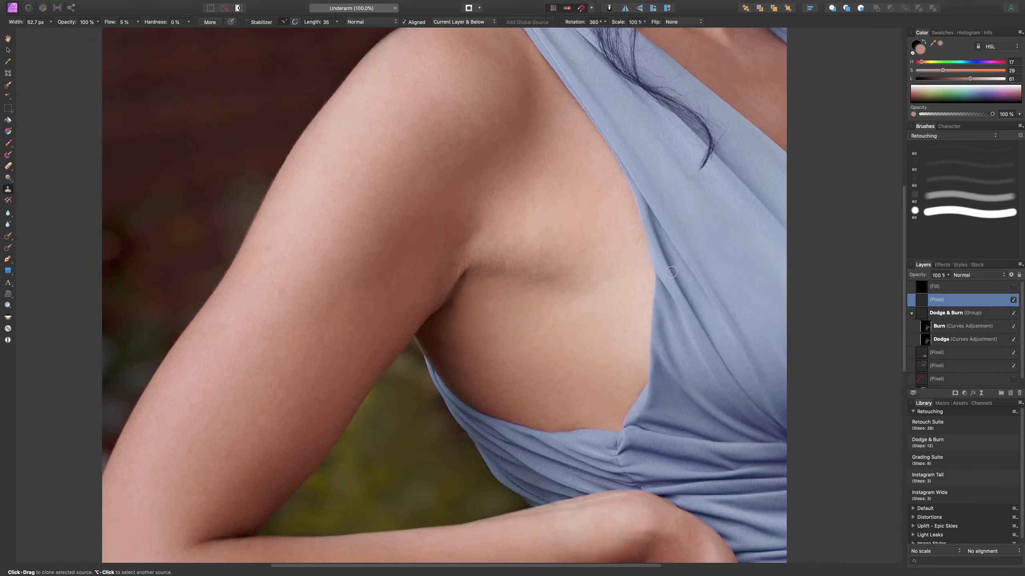
pyautogui.press('super+plus')
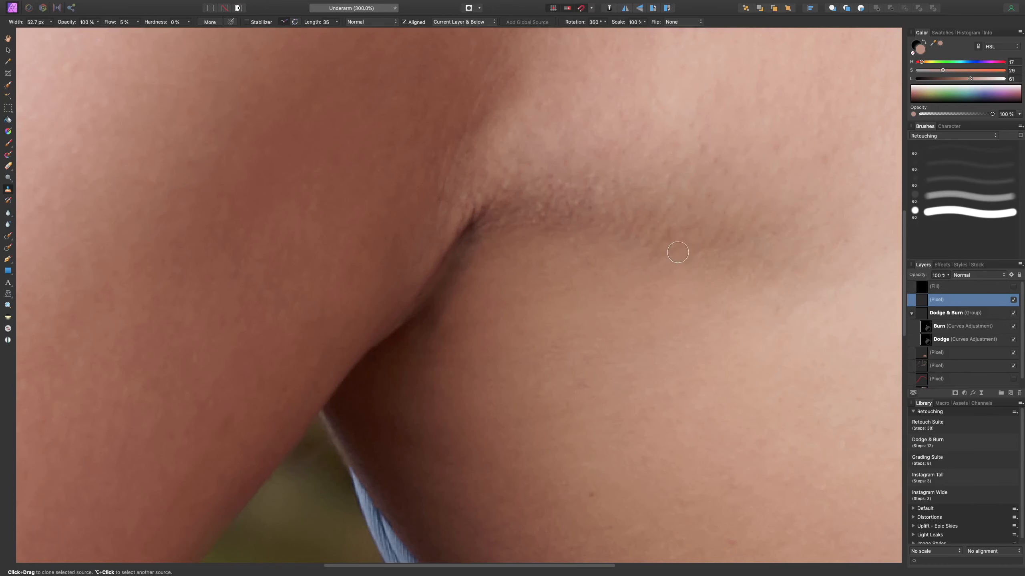
pyautogui.press('space')
pyautogui.moveTo(665, 257); pyautogui.dragTo(622, 310)
pyautogui.press('[')
pyautogui.press('[')
pyautogui.press('[')
pyautogui.press('[')
pyautogui.press('[')
pyautogui.press('[')
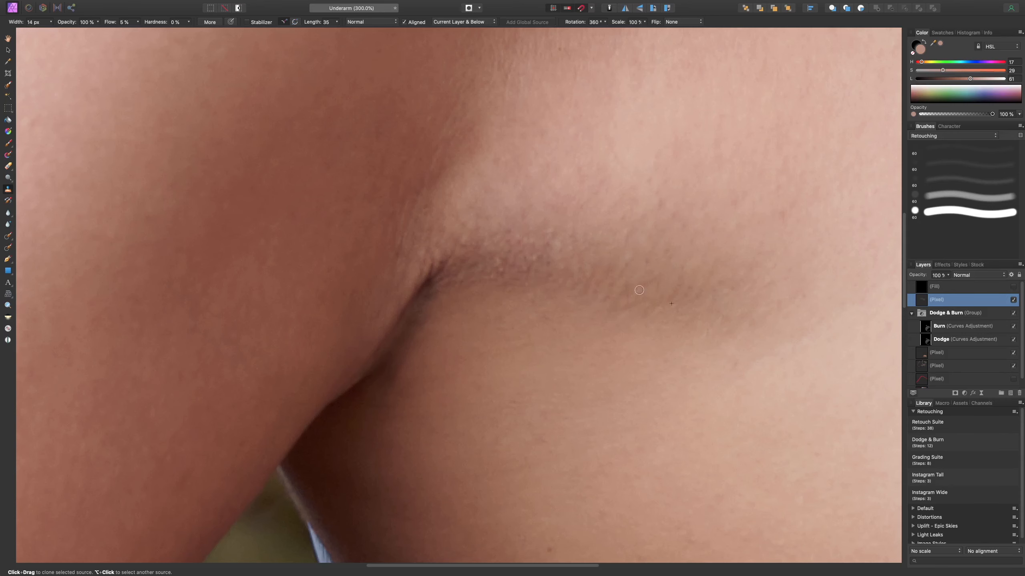
pyautogui.press('super+minus')
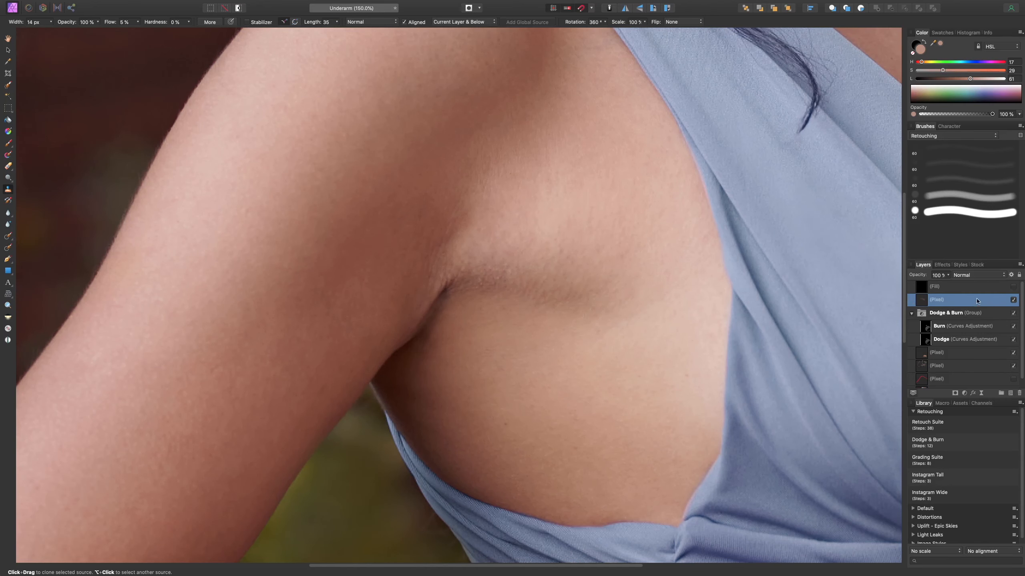
# Add a new pixel layer above the black fill layer and set its blend mode to Color.
pyautogui.click(974, 288)
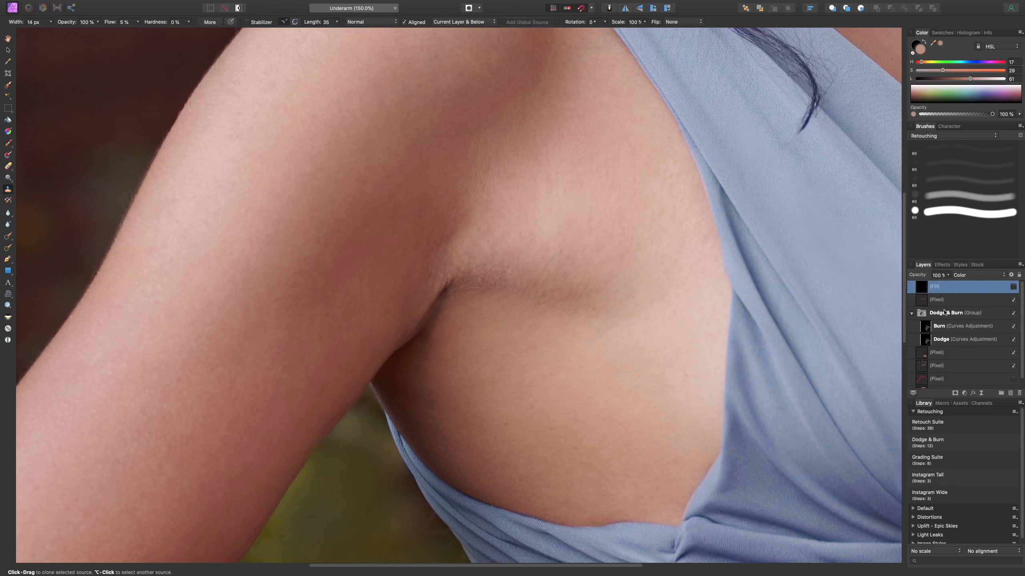
pyautogui.press('super+shift+n')
pyautogui.click(980, 277)
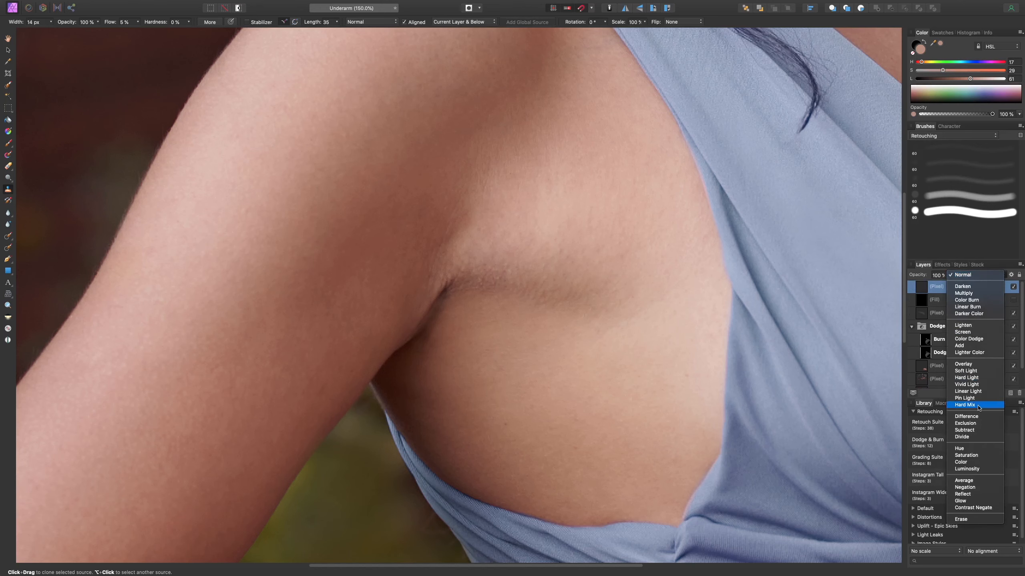
pyautogui.click(977, 463)
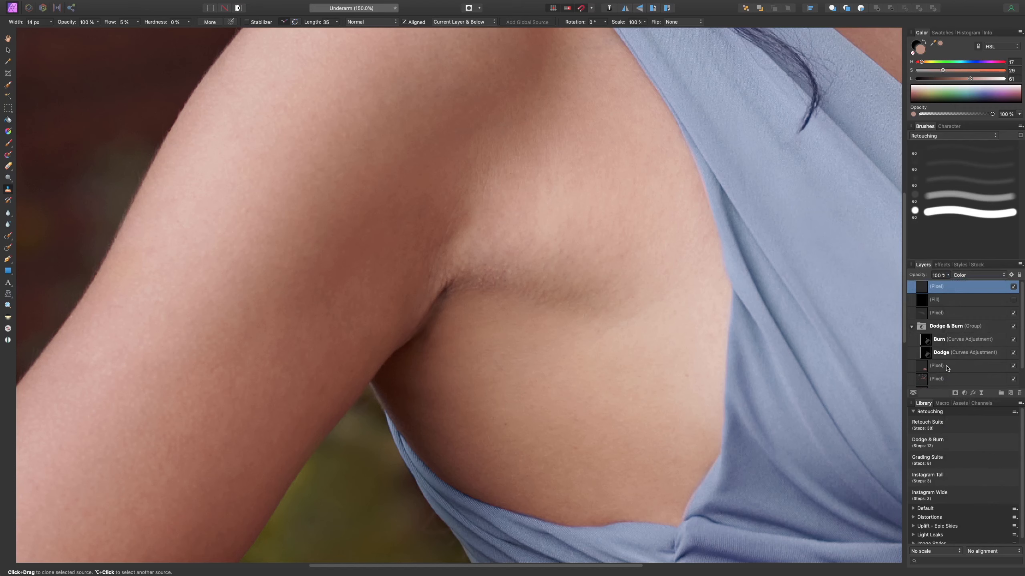
# Sample a skin tone just below the armpit crease and paint it over the crease and the skin above with an enlarged soft brush.
pyautogui.press('b')
pyautogui.press('super+1')
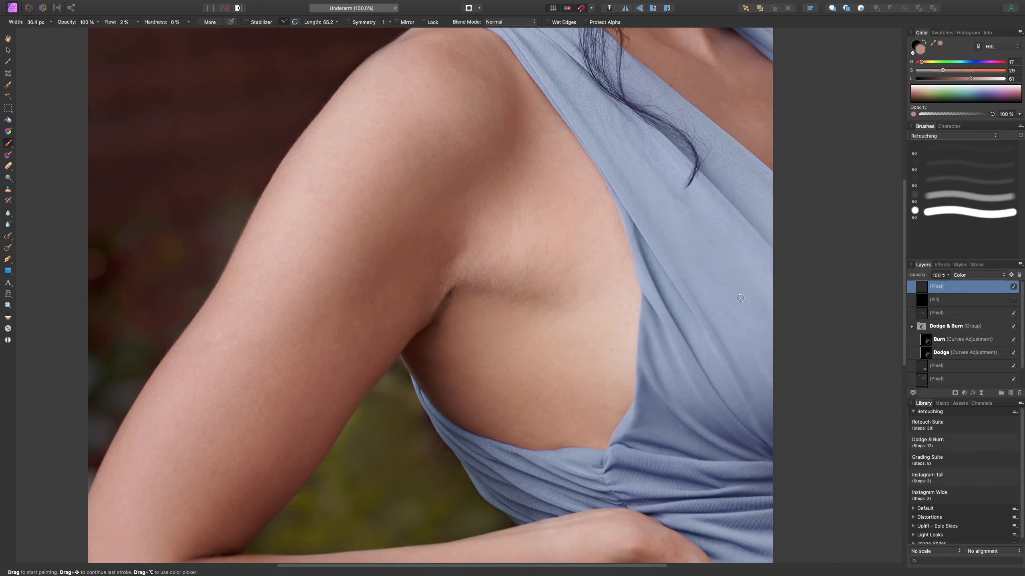
pyautogui.keyDown('alt'); pyautogui.click(493, 313); pyautogui.keyUp('alt')
pyautogui.press(']')
pyautogui.press(']')
pyautogui.press(']')
pyautogui.press(']')
pyautogui.press(']')
pyautogui.moveTo(510, 281)
pyautogui.mouseDown()
pyautogui.moveTo(461, 281)
pyautogui.moveTo(510, 279)
pyautogui.moveTo(479, 273)
pyautogui.moveTo(473, 286)
pyautogui.moveTo(504, 291)
pyautogui.moveTo(479, 277)
pyautogui.moveTo(455, 277)
pyautogui.mouseUp()
pyautogui.press(']')
pyautogui.press(']')
pyautogui.press('super+2')
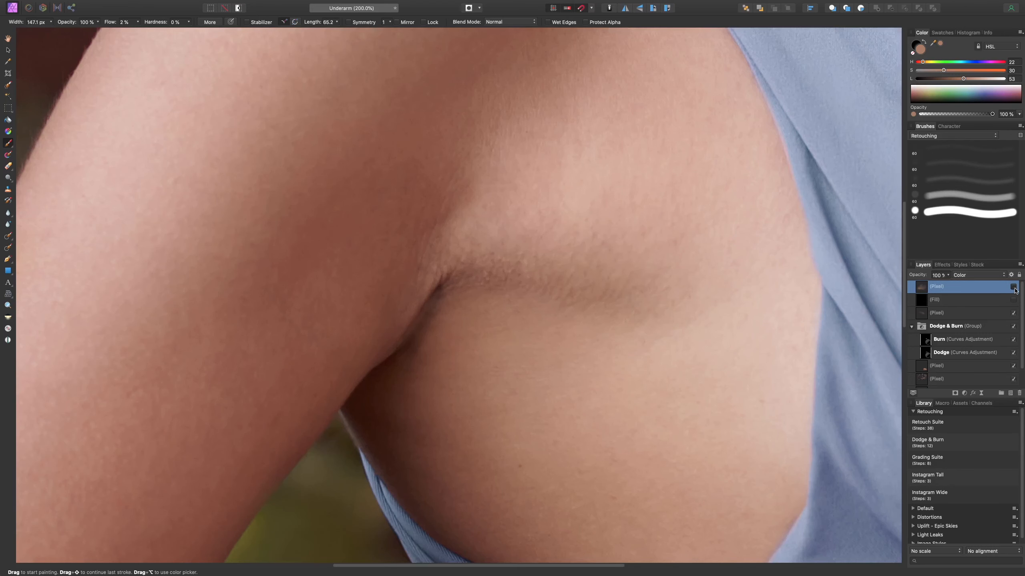
# Reduce the brush to about 90 px and paint more of the sampled skin tone along the crease.
pyautogui.press('[')
pyautogui.press('[')
pyautogui.press('[')
pyautogui.moveTo(569, 293)
pyautogui.mouseDown()
pyautogui.moveTo(493, 280)
pyautogui.moveTo(561, 289)
pyautogui.moveTo(441, 303)
pyautogui.moveTo(434, 393)
pyautogui.mouseUp()
# Sample the dark brown underarm shadow and paint it over the discoloured lower end of the crease with a smaller brush.
pyautogui.keyDown('alt'); pyautogui.click(394, 402); pyautogui.keyUp('alt')
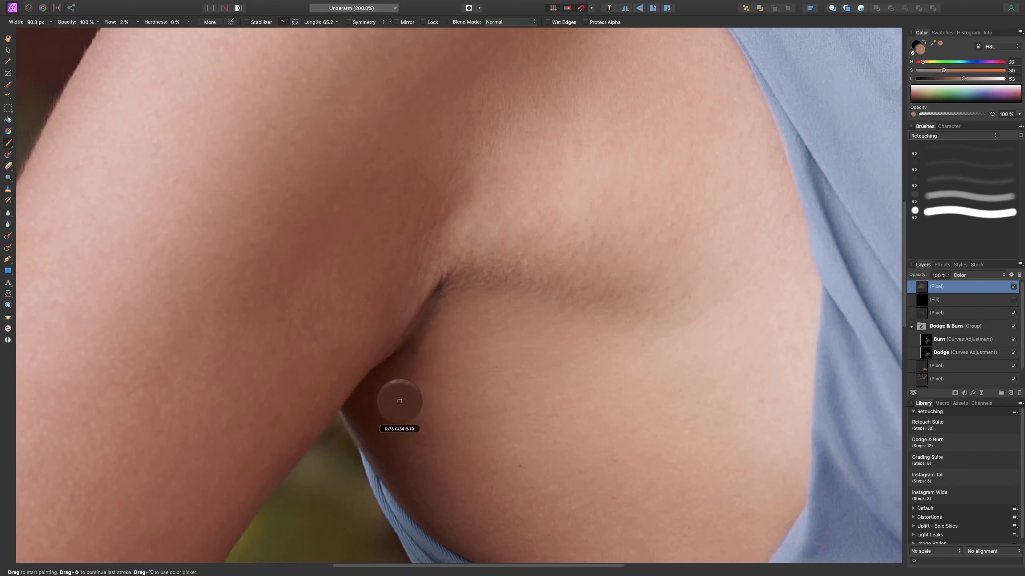
pyautogui.press('[')
pyautogui.press('[')
pyautogui.press('[')
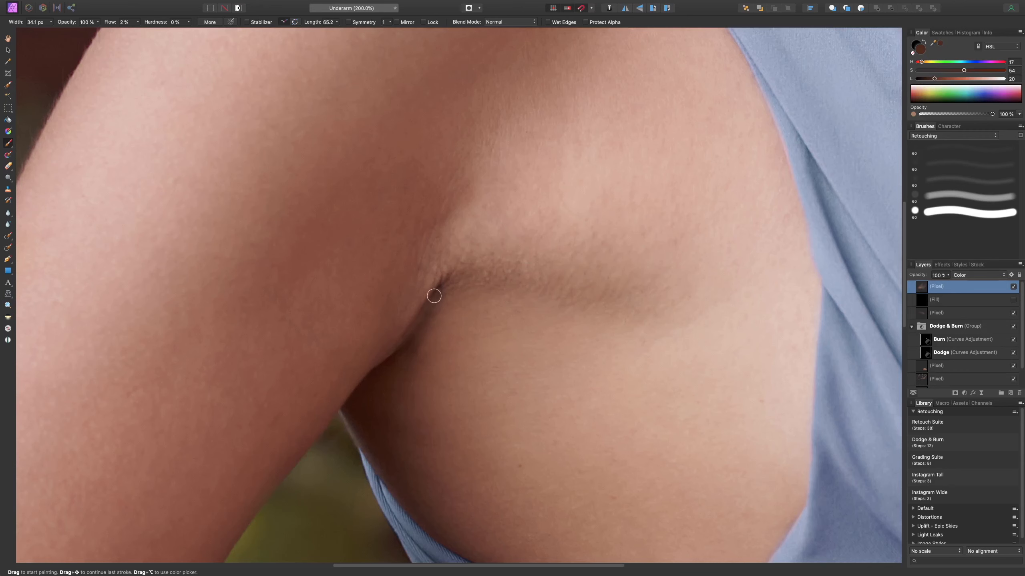
pyautogui.press('[')
pyautogui.press(']')
pyautogui.press(']')
# Target the Burn adjustment, set the paint colour to white, and darken the lower crease edge with a 19.6 px brush.
pyautogui.click(964, 341)
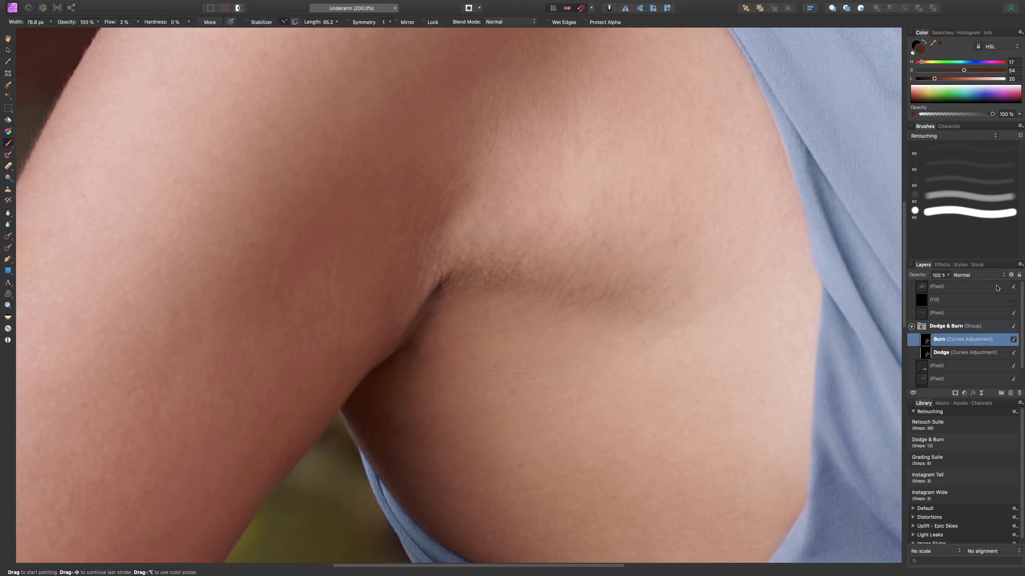
pyautogui.moveTo(970, 98); pyautogui.dragTo(970, 83)
pyautogui.press('[')
pyautogui.press('[')
pyautogui.press('[')
pyautogui.press('[')
pyautogui.press('[')
pyautogui.press('[')
pyautogui.press('[')
pyautogui.press('[')
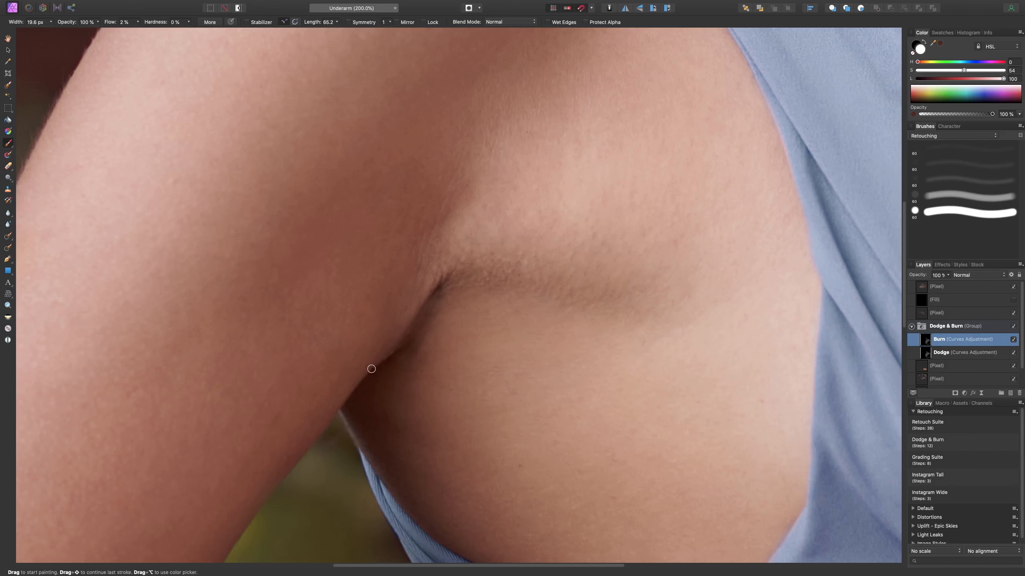
# Enlarge the brush to about 91 px and softly burn the shadow around the lower crease.
pyautogui.press(']')
pyautogui.press(']')
pyautogui.press(']')
pyautogui.press(']')
pyautogui.press(']')
pyautogui.press(']')
pyautogui.press(']')
pyautogui.press(']')
pyautogui.press(']')
pyautogui.press(']')
pyautogui.press(']')
pyautogui.press('super+1')
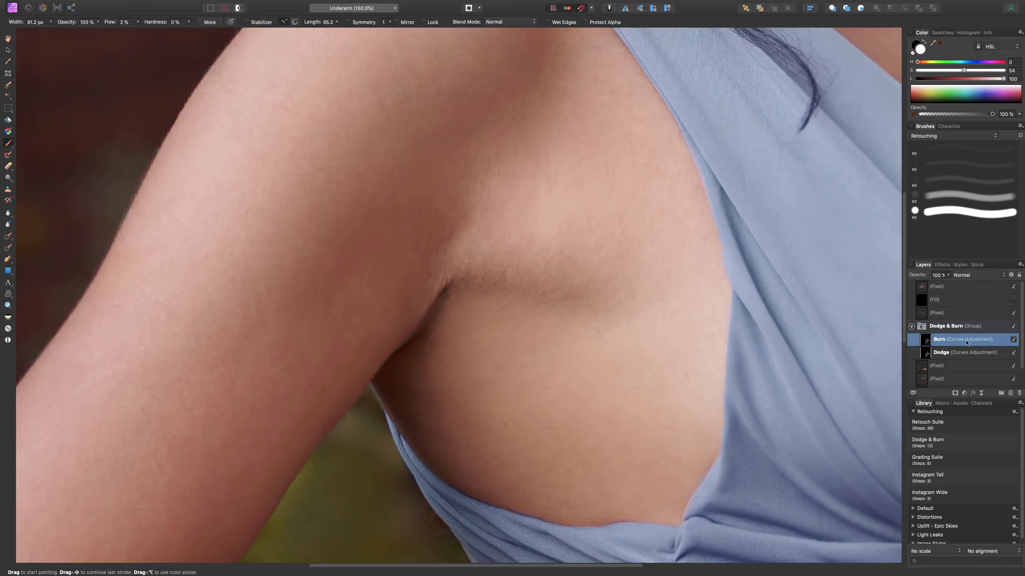
pyautogui.press('super+2')
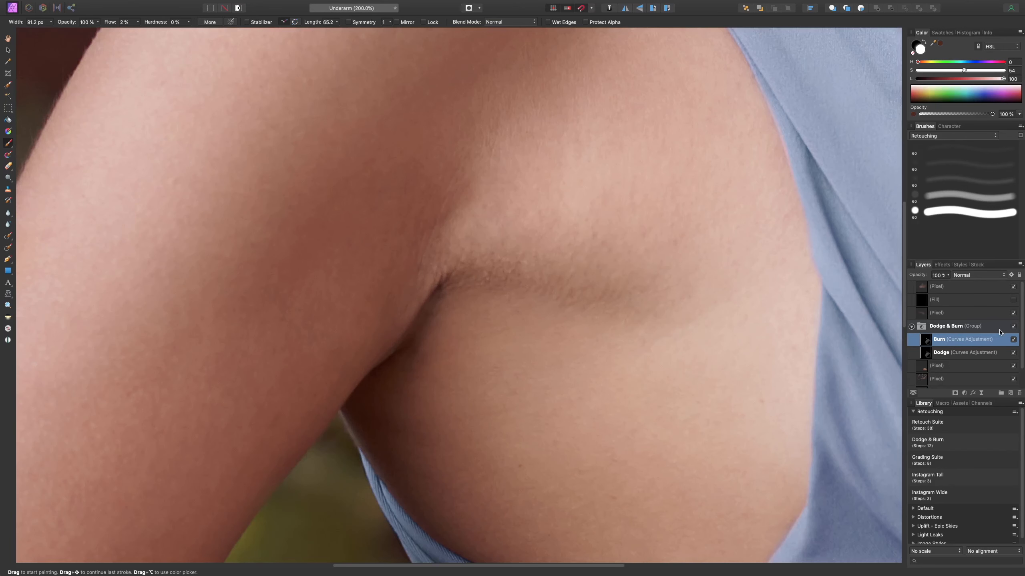
# Toggle the Burn adjustment's visibility to compare the crease shadow with and without it.
pyautogui.click(1013, 339)
pyautogui.click(1013, 340)
pyautogui.click(1014, 340)
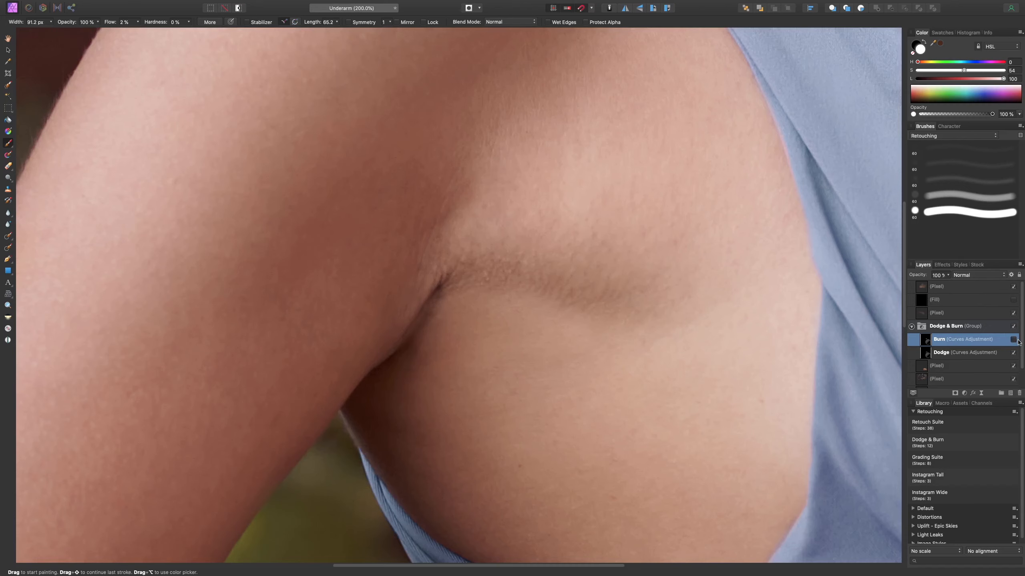
pyautogui.click(1013, 340)
# Burn the remaining light spots in the lower crease shadow with a fine brush of about 15 to 17.5 px.
pyautogui.press('[')
pyautogui.press('[')
pyautogui.press('[')
pyautogui.press('[')
pyautogui.press('[')
pyautogui.press('[')
pyautogui.press('[')
pyautogui.press('[')
pyautogui.press('[')
pyautogui.press('[')
pyautogui.press('[')
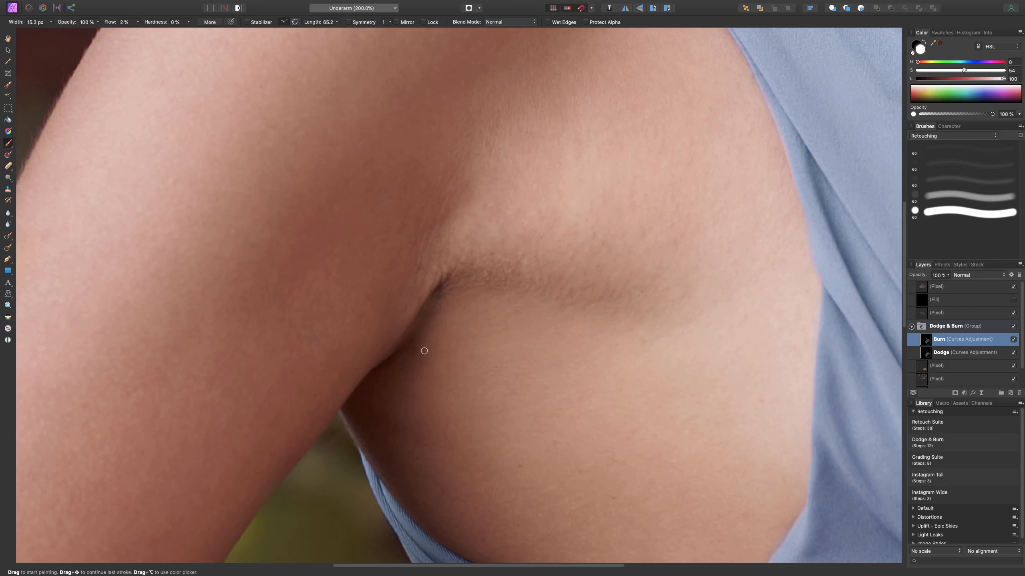
pyautogui.press(']')
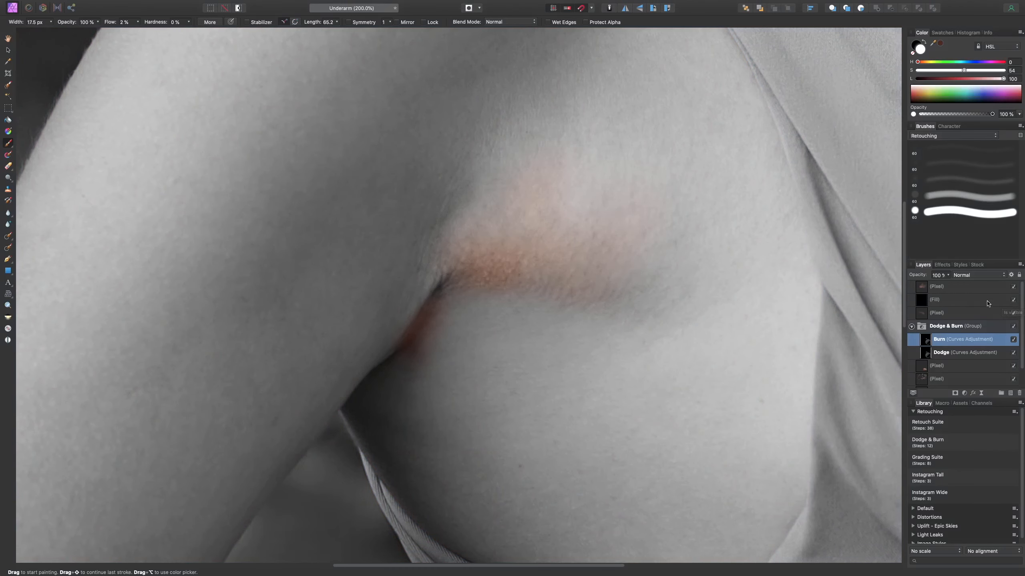
# Move the black fill layer to the top of the stack, above the Color-mode pixel layer, for a full black-and-white check view.
pyautogui.click(988, 301)
pyautogui.moveTo(988, 301); pyautogui.dragTo(969, 286)
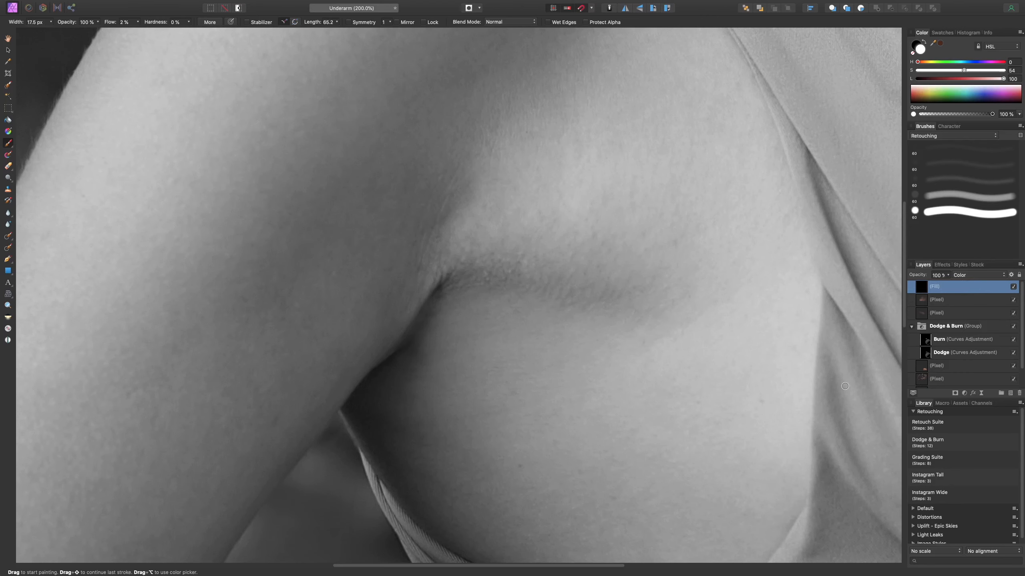
pyautogui.press('super+1')
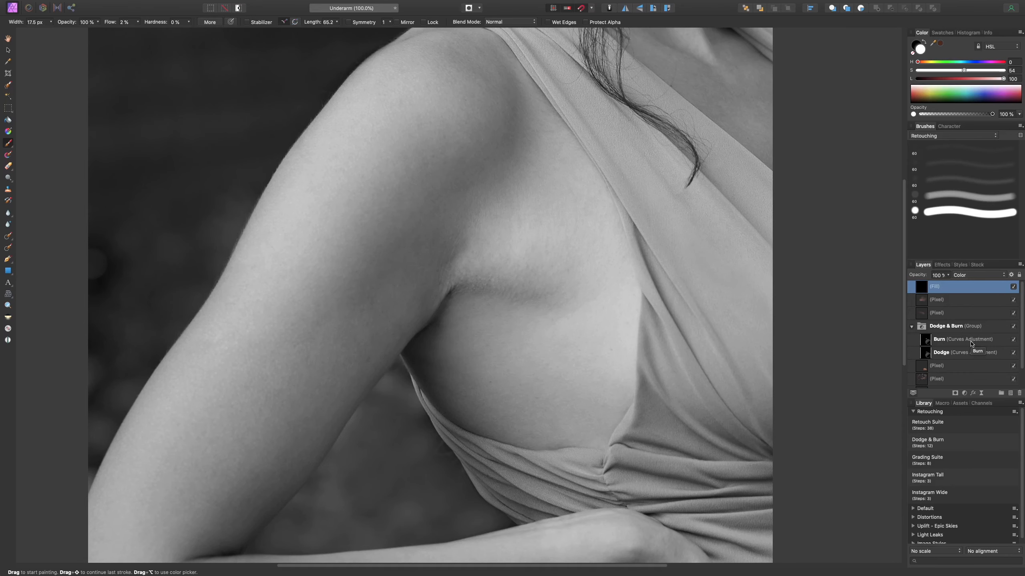
pyautogui.press('super+minus')
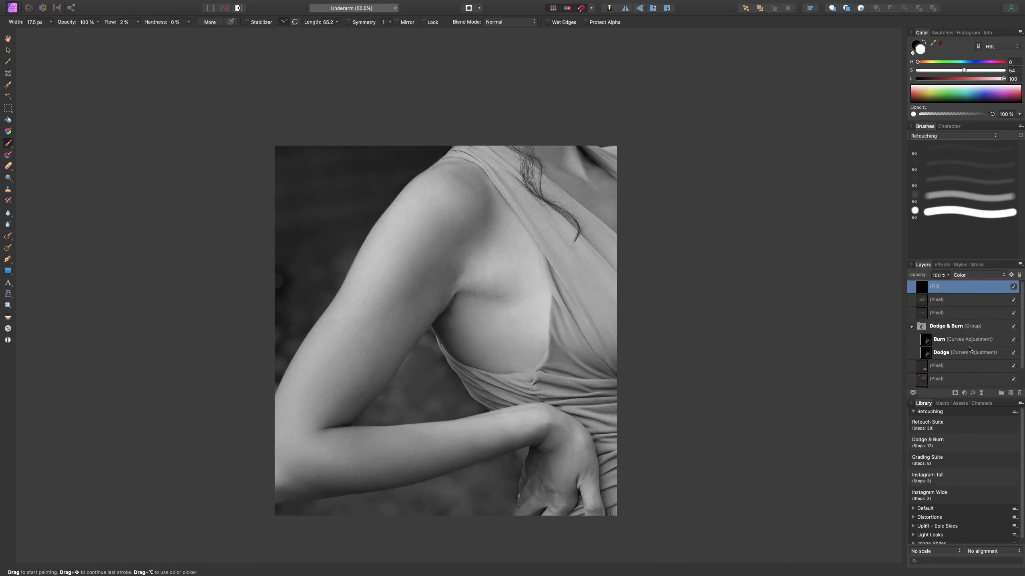
pyautogui.press('super+plus')
# Burn the skin just above the crease's inner end, and dodge the dark patches there with a brush of about 27 px.
pyautogui.click(961, 345)
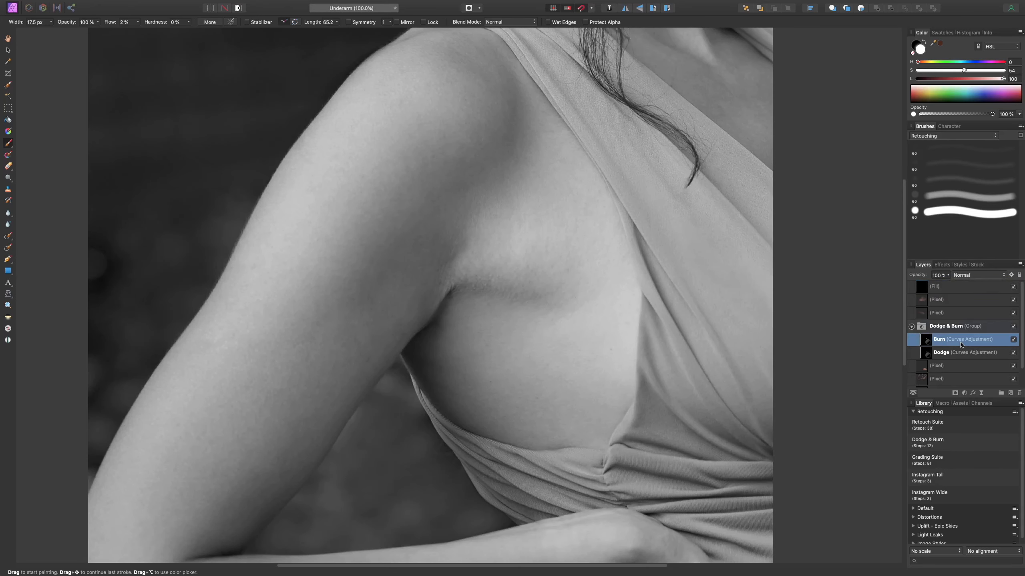
pyautogui.moveTo(453, 239)
pyautogui.mouseDown()
pyautogui.moveTo(465, 238)
pyautogui.moveTo(449, 277)
pyautogui.moveTo(464, 257)
pyautogui.moveTo(444, 292)
pyautogui.moveTo(454, 269)
pyautogui.mouseUp()
pyautogui.press('[')
pyautogui.click(965, 358)
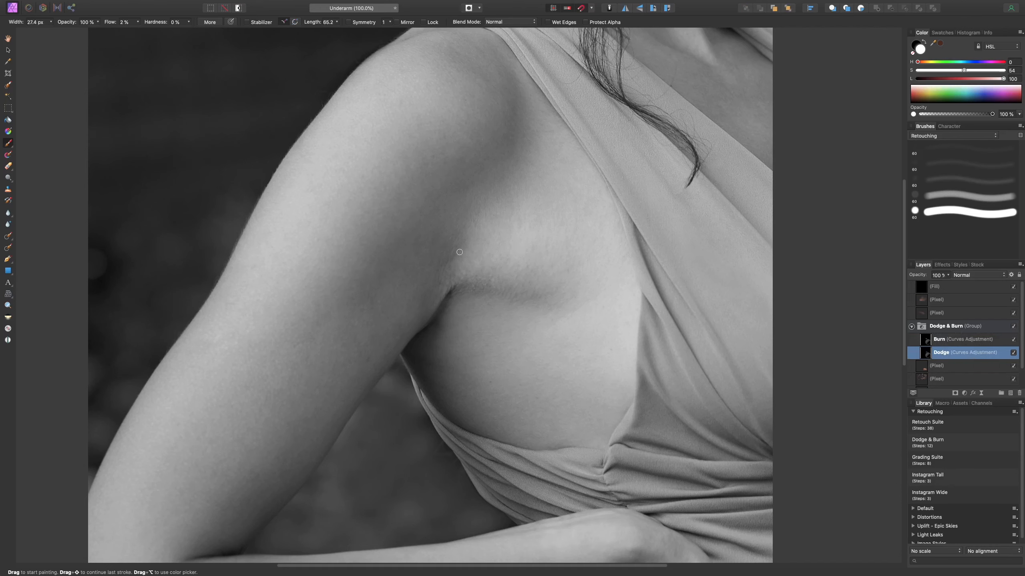
pyautogui.press('[')
# Toggle the Dodge & Burn group's visibility to compare the underarm before and after.
pyautogui.press('super+minus')
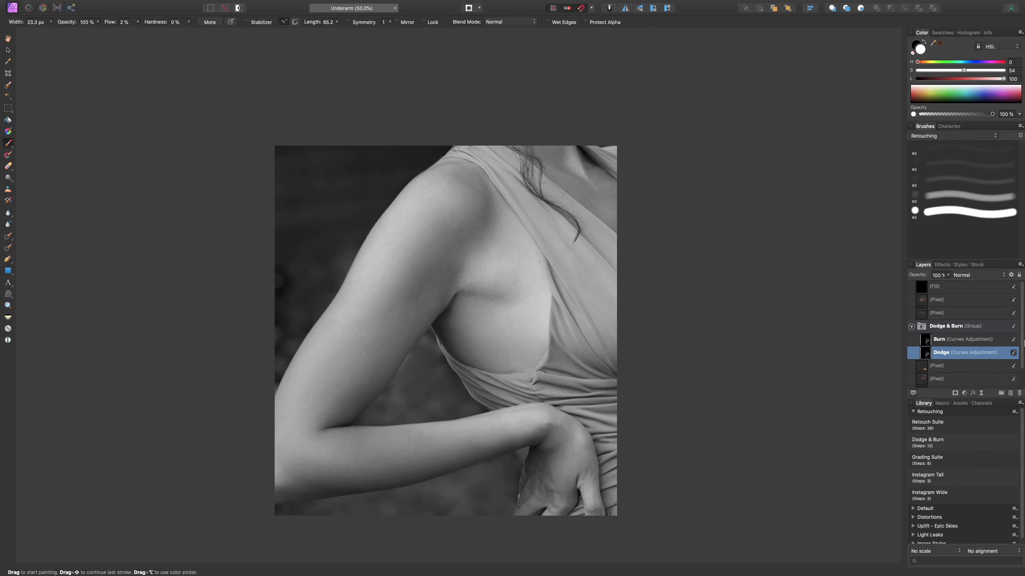
pyautogui.click(1013, 326)
pyautogui.click(1013, 327)
pyautogui.click(1014, 327)
pyautogui.click(1013, 327)
pyautogui.press('super+plus')
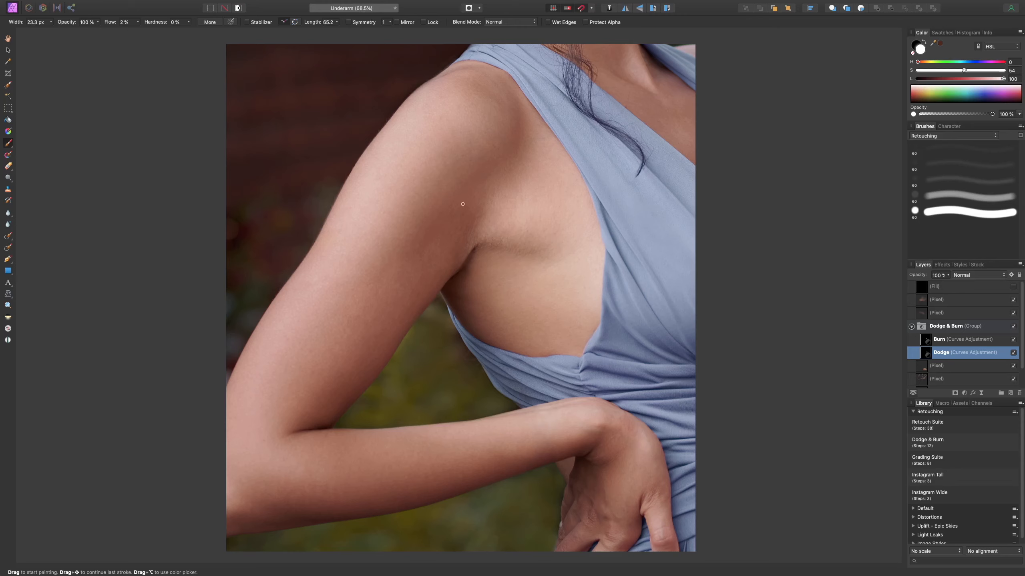
# Add an HSL adjustment above the fill layer and slightly lower the saturation of the reds.
pyautogui.click(957, 289)
pyautogui.click(965, 393)
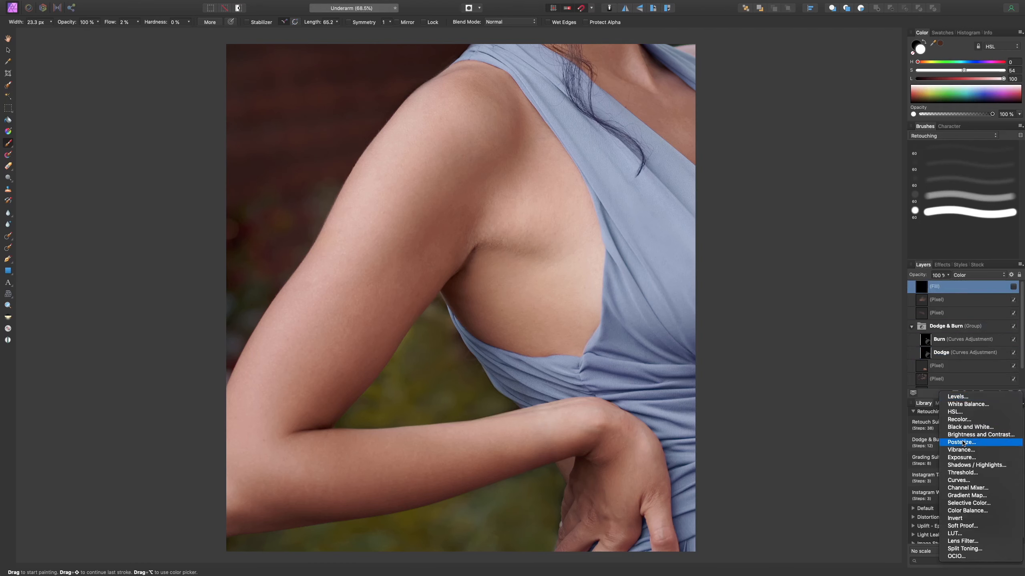
pyautogui.click(968, 413)
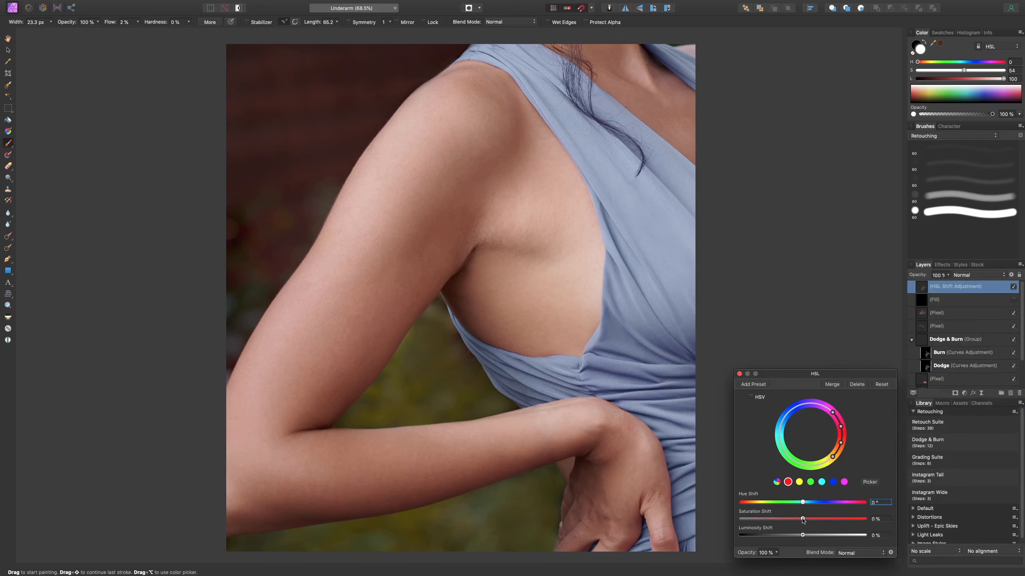
pyautogui.moveTo(803, 519); pyautogui.dragTo(793, 520)
pyautogui.click(739, 374)
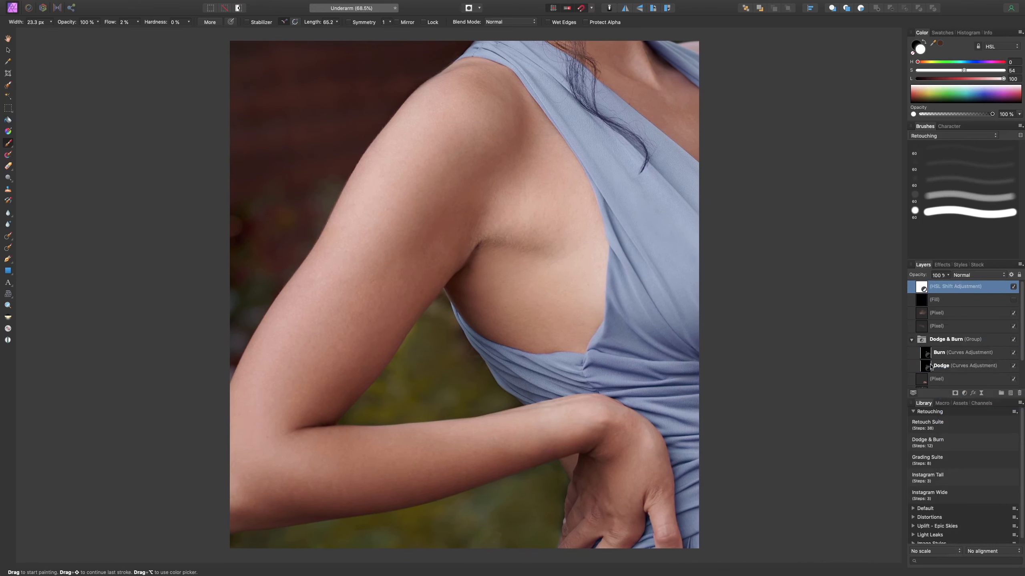
# Invert the HSL adjustment's mask and paint the desaturation onto the skin below the crease with a much larger soft brush.
pyautogui.press('super+i')
pyautogui.press(']')
pyautogui.press(']')
pyautogui.press(']')
pyautogui.press(']')
pyautogui.press(']')
pyautogui.press(']')
pyautogui.press(']')
pyautogui.press(']')
pyautogui.press(']')
pyautogui.press(']')
pyautogui.moveTo(492, 292); pyautogui.dragTo(501, 337)
pyautogui.press(']')
pyautogui.press(']')
# Continue painting the HSL adjustment's mask over reddish skin with the brush reduced to about 147 px.
pyautogui.press('[')
pyautogui.press('[')
pyautogui.press('[')
pyautogui.press('[')
pyautogui.press('[')
pyautogui.press('[')
# Toggle the HSL adjustment's visibility to compare the skin colour at several zoom levels.
pyautogui.click(1013, 286)
pyautogui.press('super+minus')
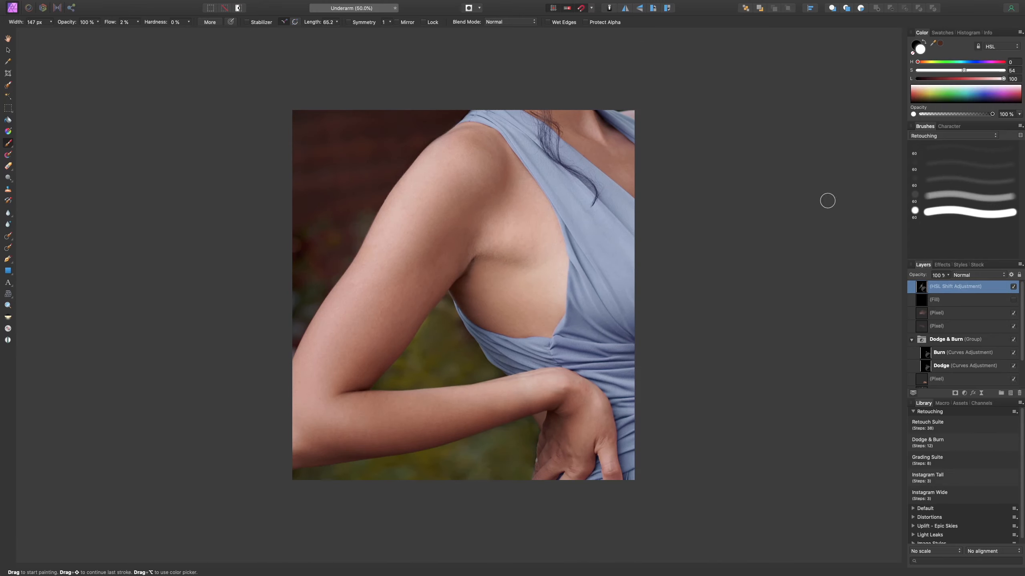
pyautogui.press('super+minus')
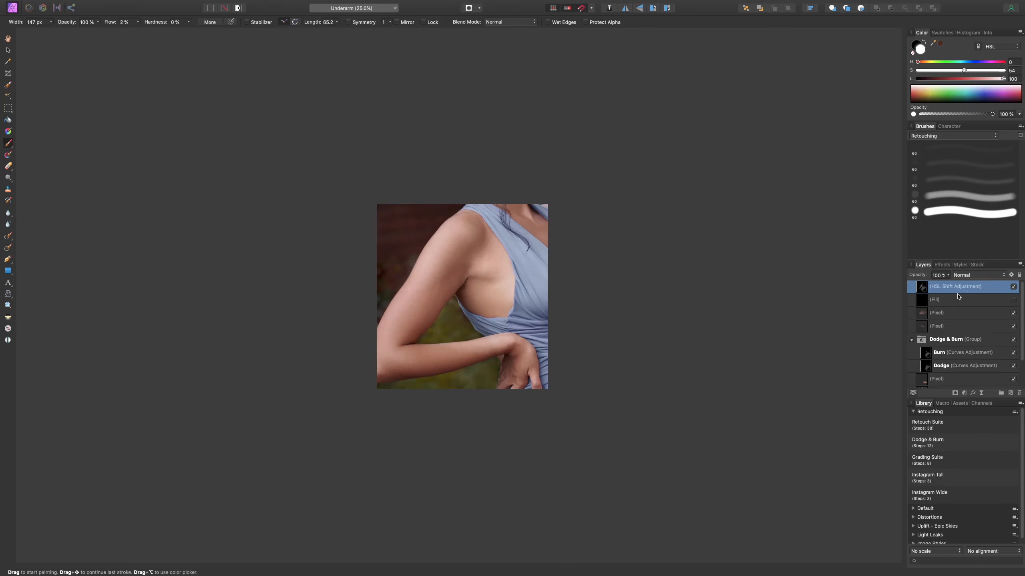
pyautogui.click(1014, 288)
pyautogui.press('super+plus')
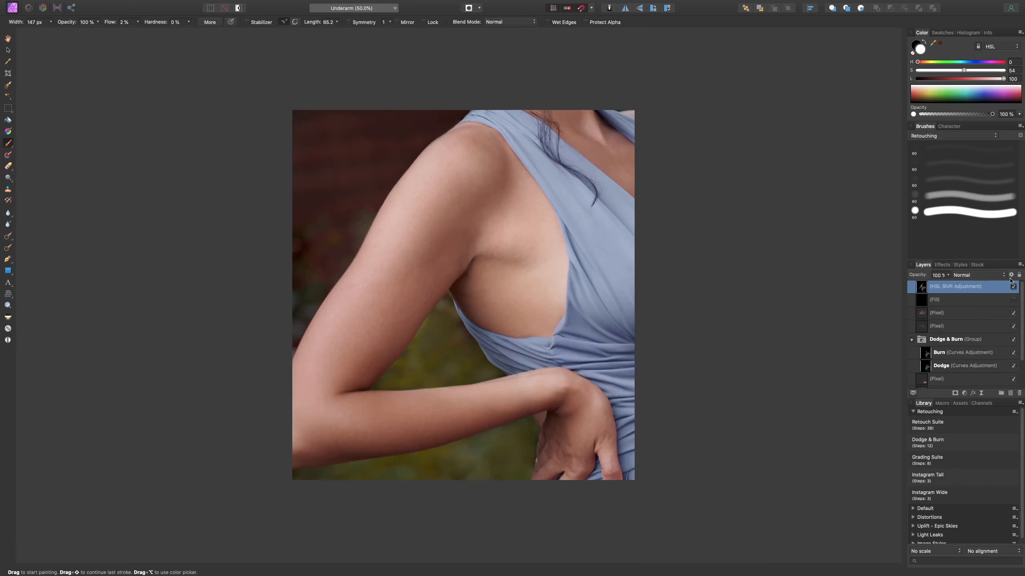
# Target the Burn adjustment and darken the bright skin just above the crease's inner end with a smaller brush.
pyautogui.click(962, 355)
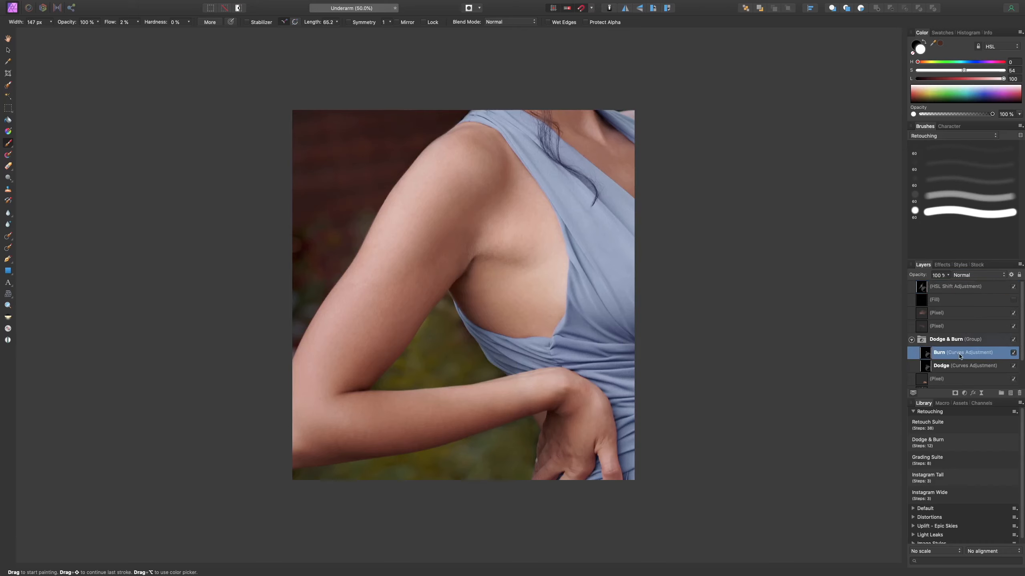
pyautogui.press('[')
pyautogui.press('[')
pyautogui.press('[')
pyautogui.press('[')
pyautogui.press('[')
pyautogui.moveTo(483, 242)
pyautogui.mouseDown()
pyautogui.moveTo(472, 254)
pyautogui.moveTo(478, 247)
pyautogui.mouseUp()
# Enlarge the brush to about 173 px and softly burn the bright skin between the crease and the dress.
pyautogui.press(']')
pyautogui.press(']')
pyautogui.press(']')
pyautogui.press(']')
pyautogui.press(']')
pyautogui.scroll(-5, 512, 253)
pyautogui.scroll(5, 613, 206)
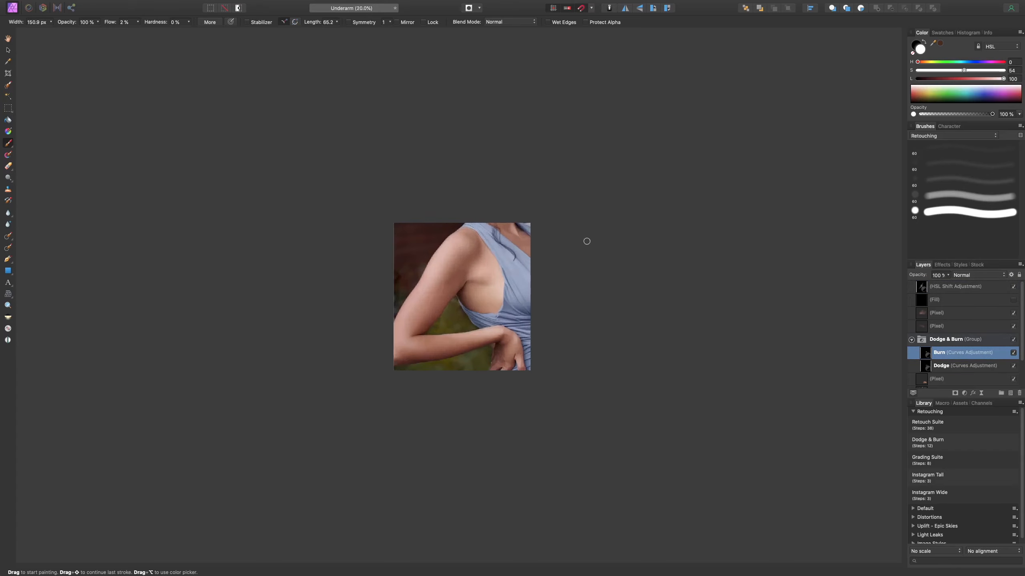
pyautogui.press(']')
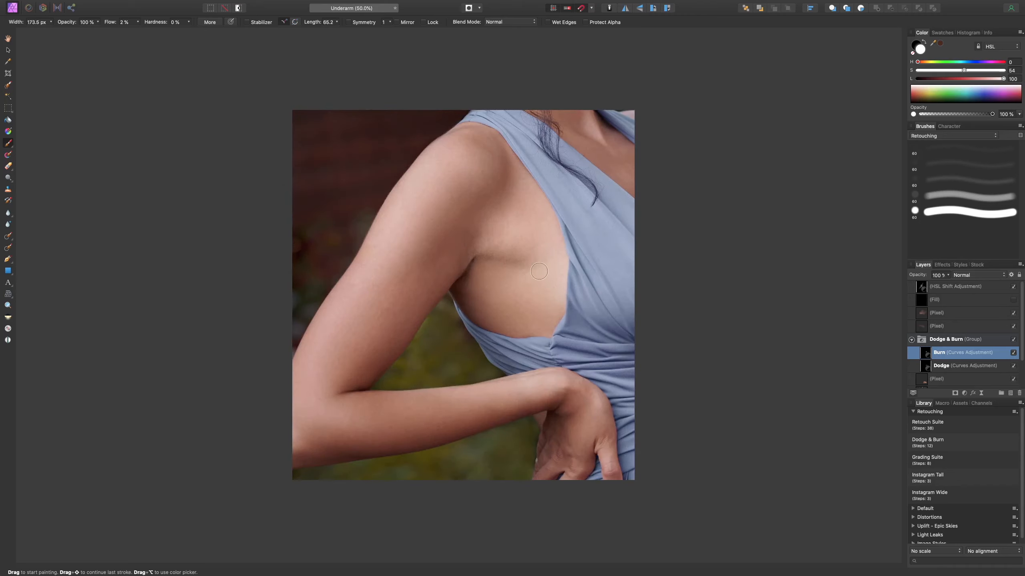
# Toggle the Burn adjustment's visibility to compare the result on the zoomed-out image.
pyautogui.press('super+minus')
pyautogui.press('super+minus')
pyautogui.press('super+minus')
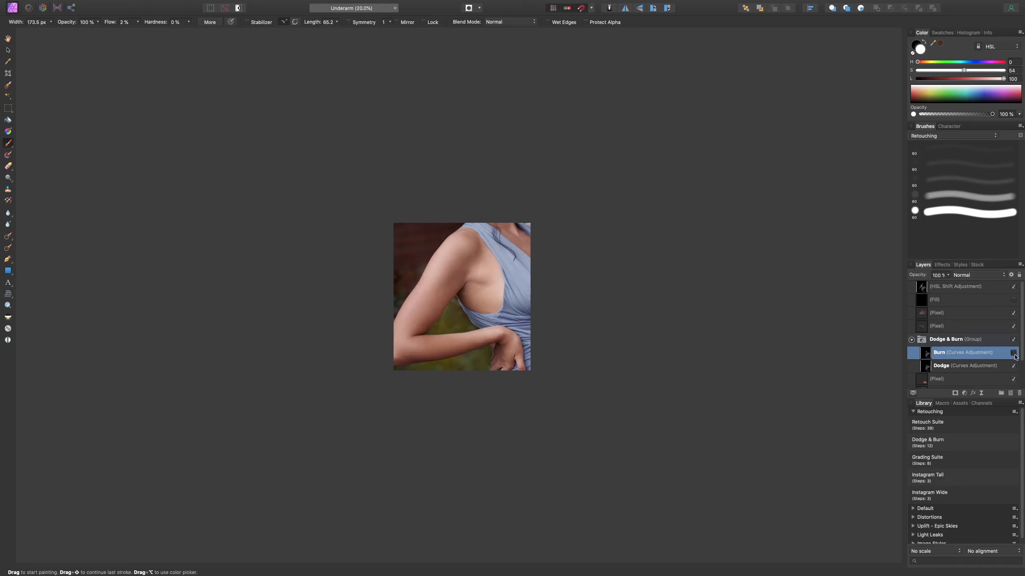
pyautogui.click(1014, 355)
pyautogui.click(1013, 354)
# Select all visible retouching layers and toggle their visibility together to compare before and after at different zoom levels.
pyautogui.press('alt+super+a')
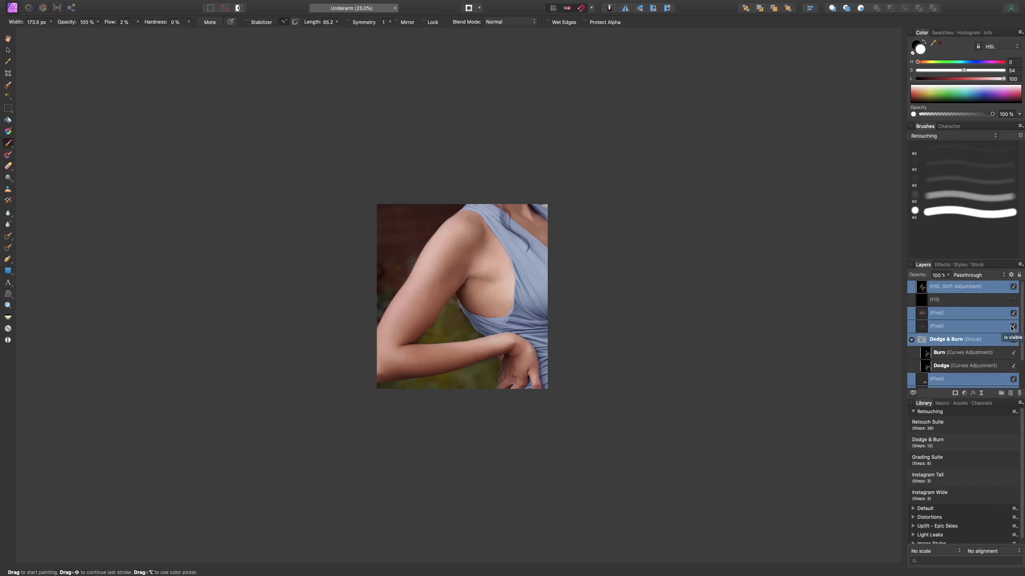
pyautogui.press('super+plus')
pyautogui.press('super+plus')
pyautogui.press('super+plus')
pyautogui.click(1013, 287)
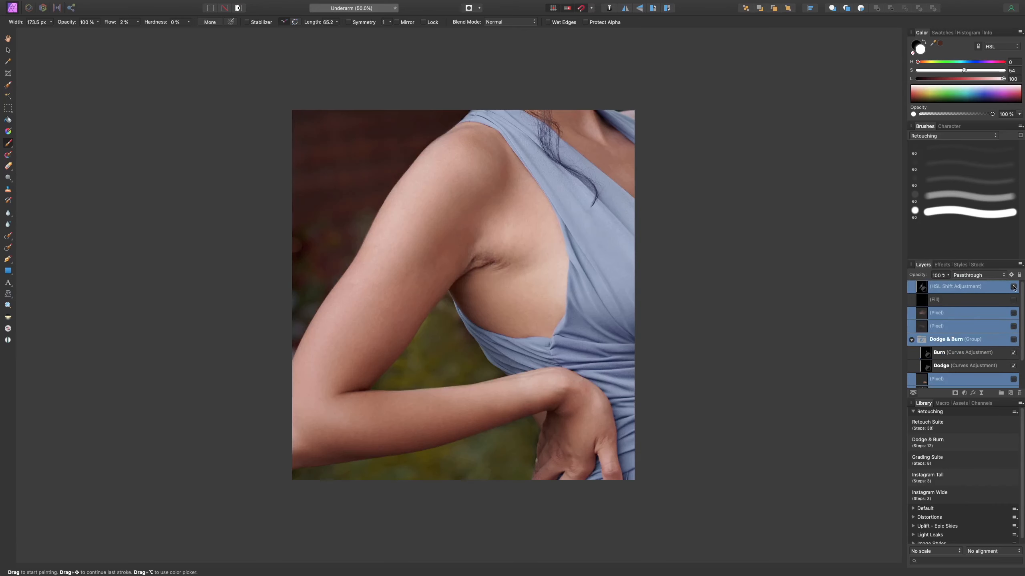
pyautogui.click(1014, 286)
pyautogui.click(1014, 287)
pyautogui.click(1014, 287)
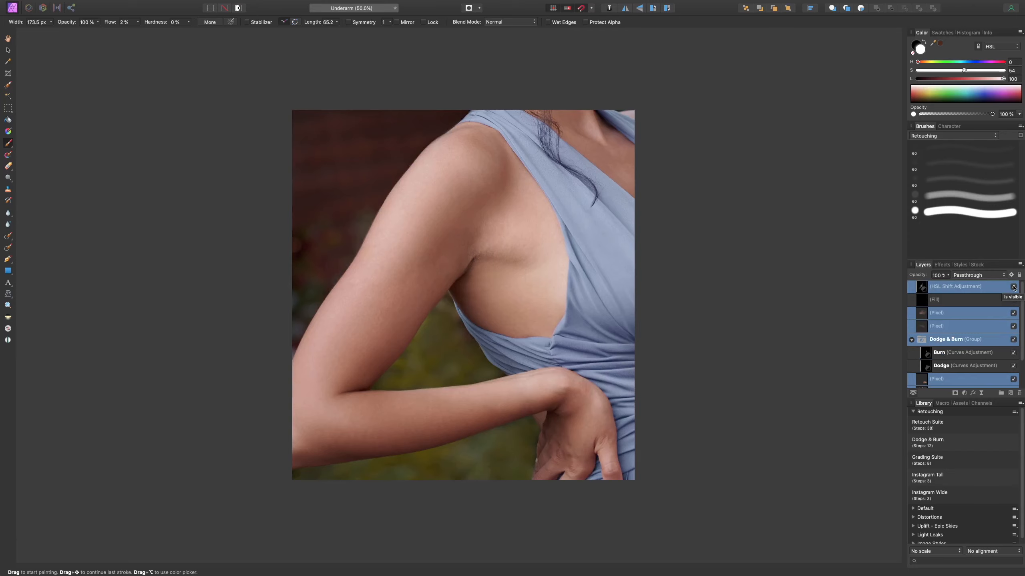
pyautogui.press('super+minus')
pyautogui.press('super+minus')
pyautogui.press('super+minus')
pyautogui.click(1014, 286)
pyautogui.press('super+plus')
pyautogui.press('super+plus')
pyautogui.press('super+plus')
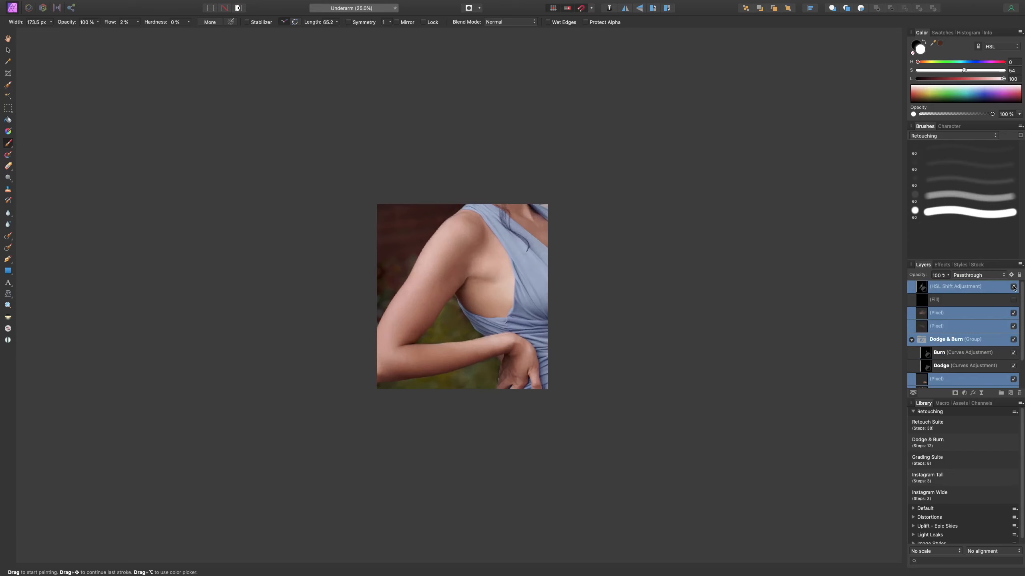
# Compare the image before and after retouching by toggling all selected retouching layers at zoom levels from 20% to 75%.
pyautogui.click(1014, 286)
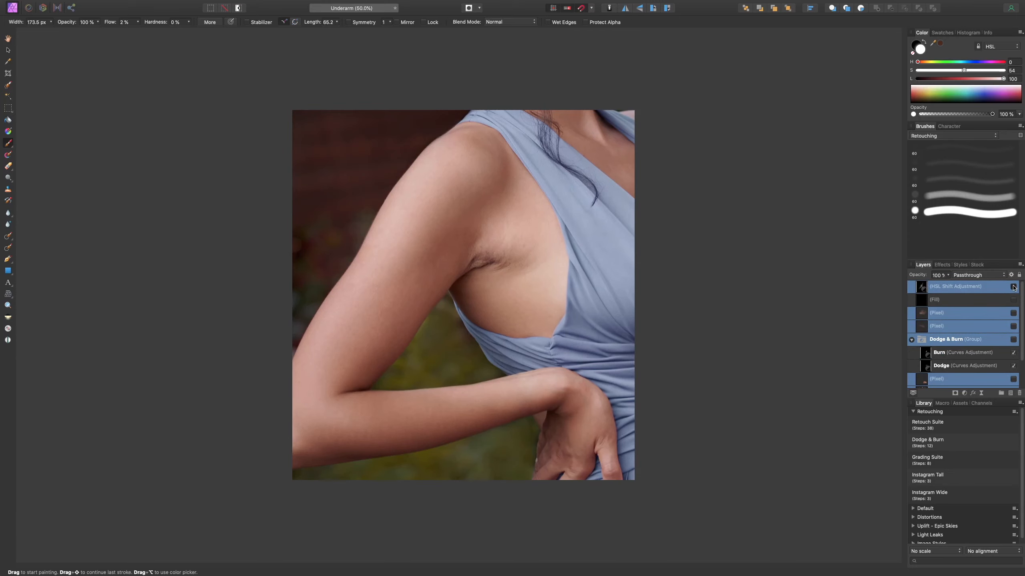
pyautogui.click(1014, 287)
pyautogui.click(1014, 286)
pyautogui.click(1014, 287)
pyautogui.press('super+minus')
pyautogui.press('super+minus')
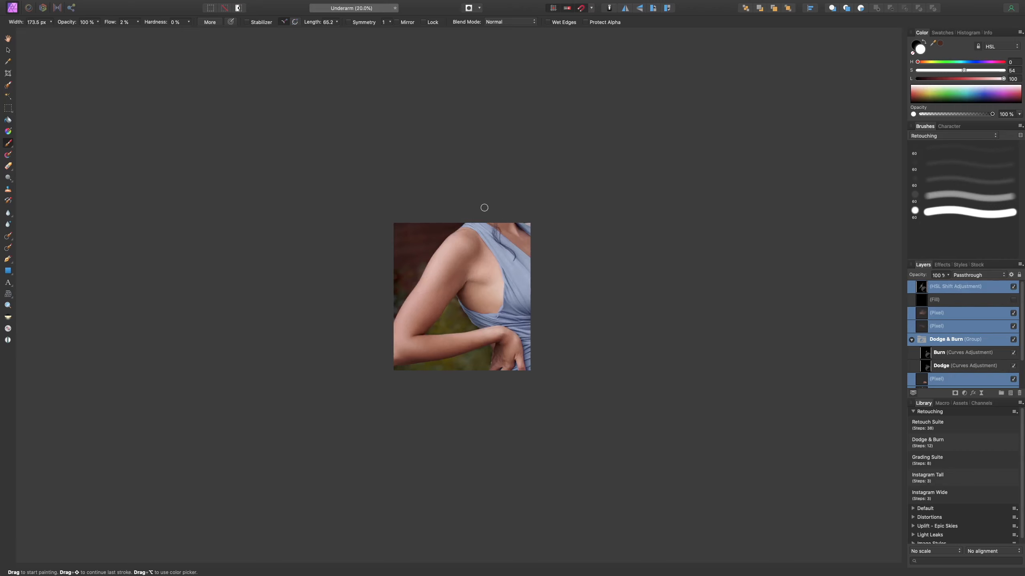
pyautogui.press('super+plus')
pyautogui.press('super+plus')
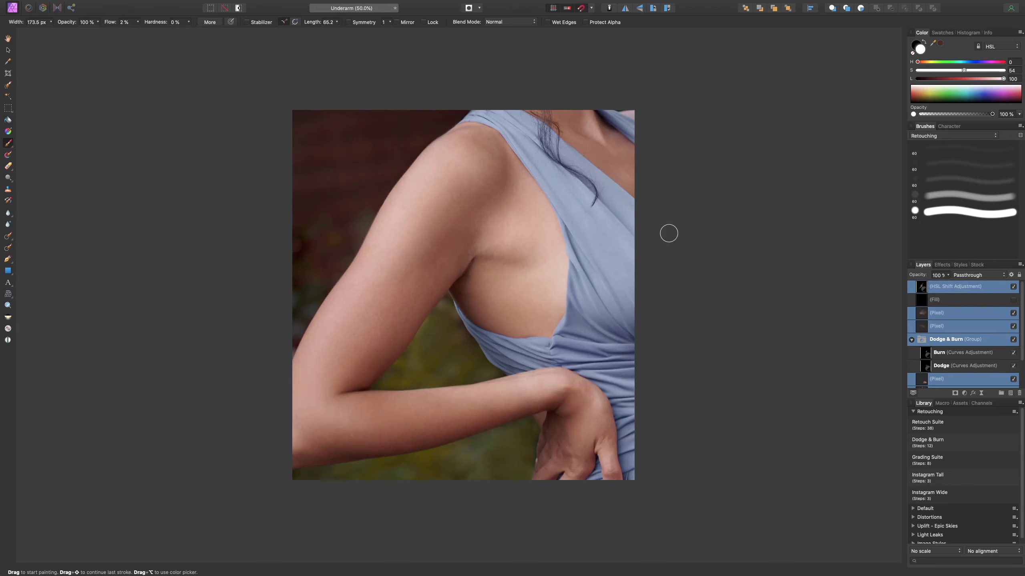
pyautogui.click(1013, 287)
pyautogui.click(1013, 286)
pyautogui.press('super+minus')
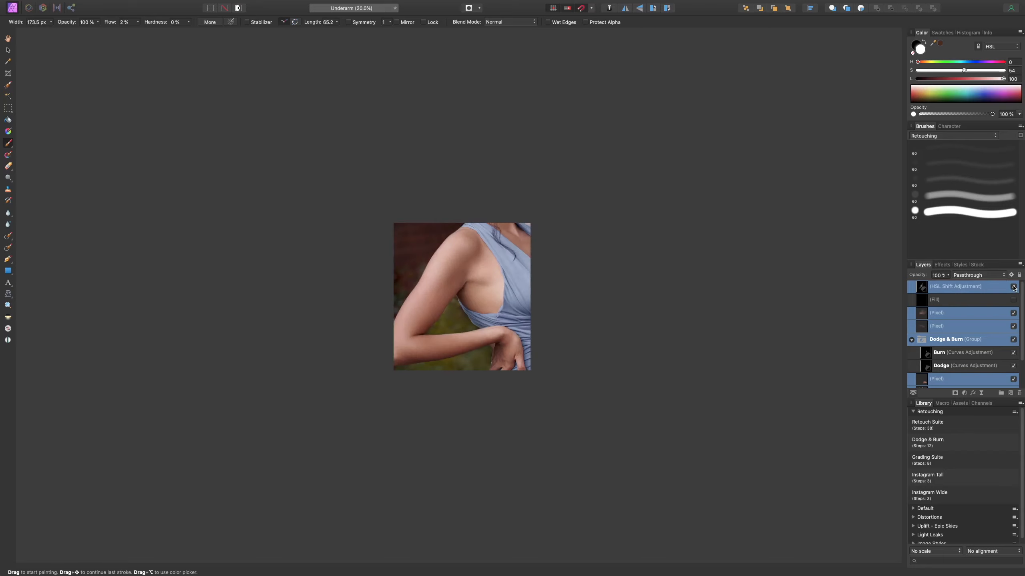
pyautogui.click(1014, 286)
pyautogui.click(1014, 287)
pyautogui.click(1013, 287)
pyautogui.click(1014, 287)
pyautogui.click(1013, 287)
pyautogui.click(1013, 287)
pyautogui.press('super+plus')
pyautogui.press('super+plus')
pyautogui.press('super+plus')
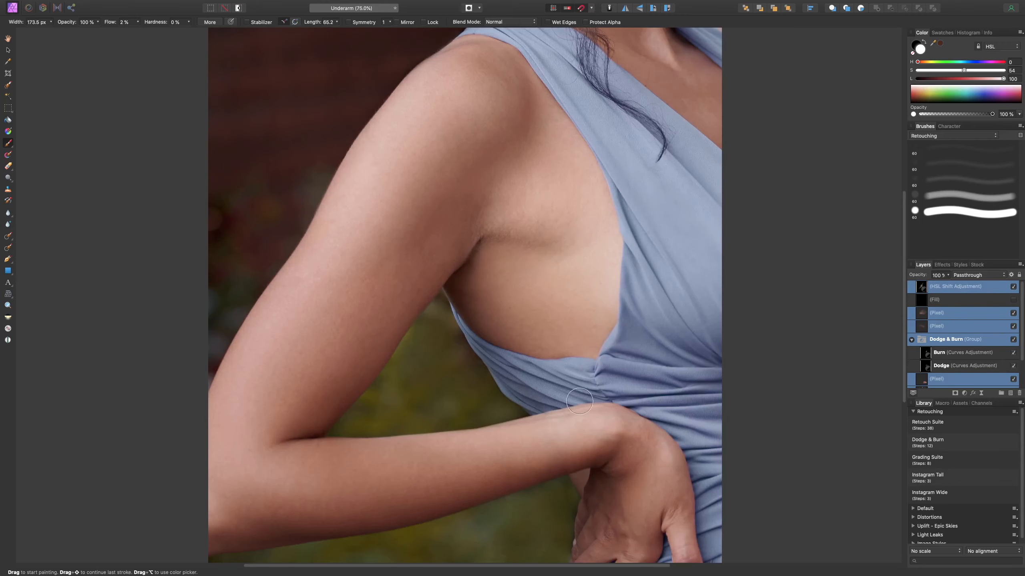
# Target the Burn adjustment and darken the skin at the crease's inner end with a much smaller brush.
pyautogui.click(981, 355)
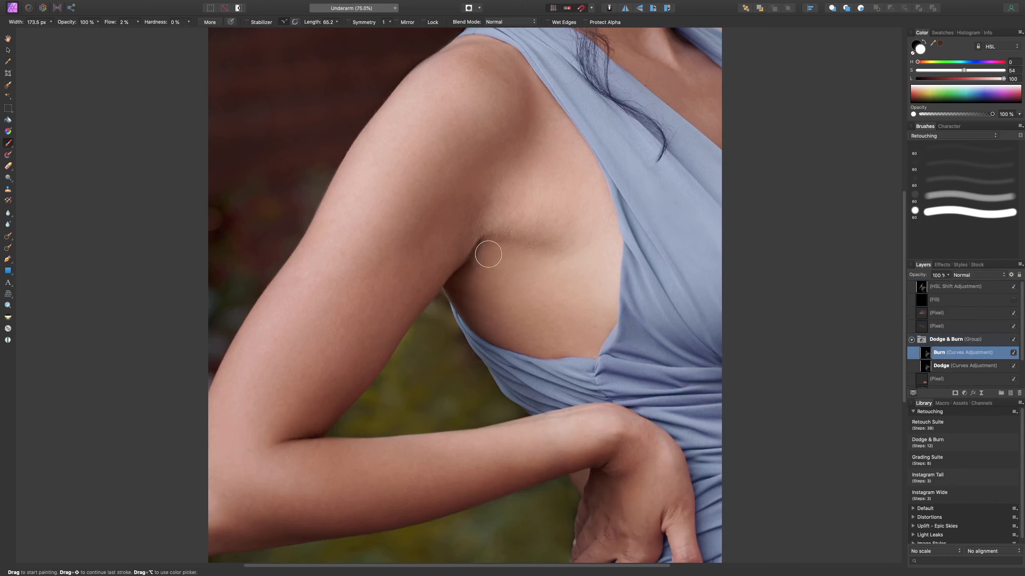
pyautogui.press('[')
pyautogui.press('[')
pyautogui.press('[')
pyautogui.press('[')
pyautogui.press('[')
pyautogui.press('[')
pyautogui.moveTo(477, 247); pyautogui.dragTo(498, 242)
pyautogui.press('[')
pyautogui.press('[')
pyautogui.press(']')
pyautogui.press(']')
pyautogui.press(']')
# Reselect all layers and toggle the retouching layers' visibility to check the latest burn close up and zoomed out.
pyautogui.press('alt+super+a')
pyautogui.click(1014, 286)
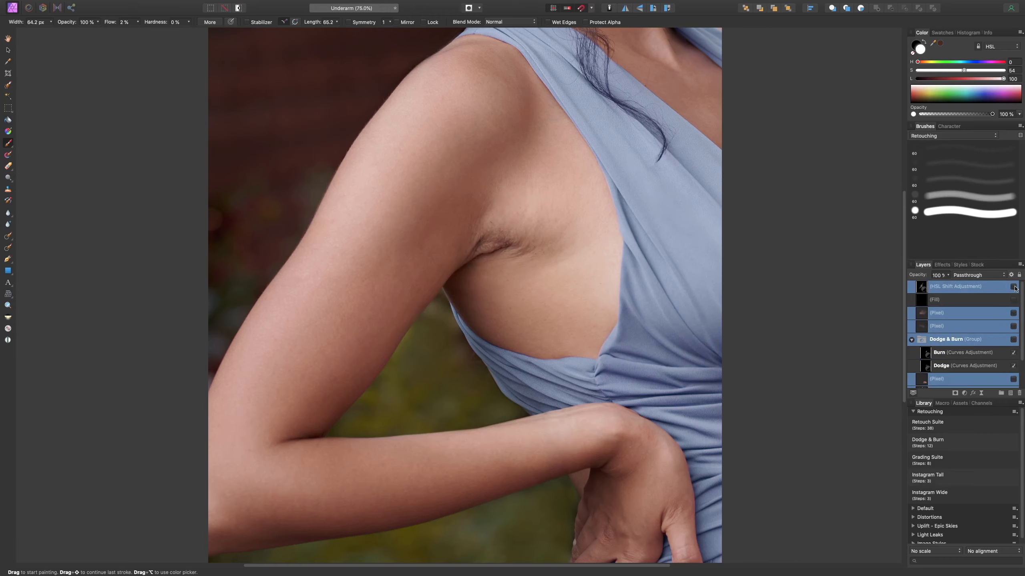
pyautogui.press('e')
pyautogui.press('super+minus')
pyautogui.press('super+minus')
pyautogui.press('super+minus')
pyautogui.press('super+minus')
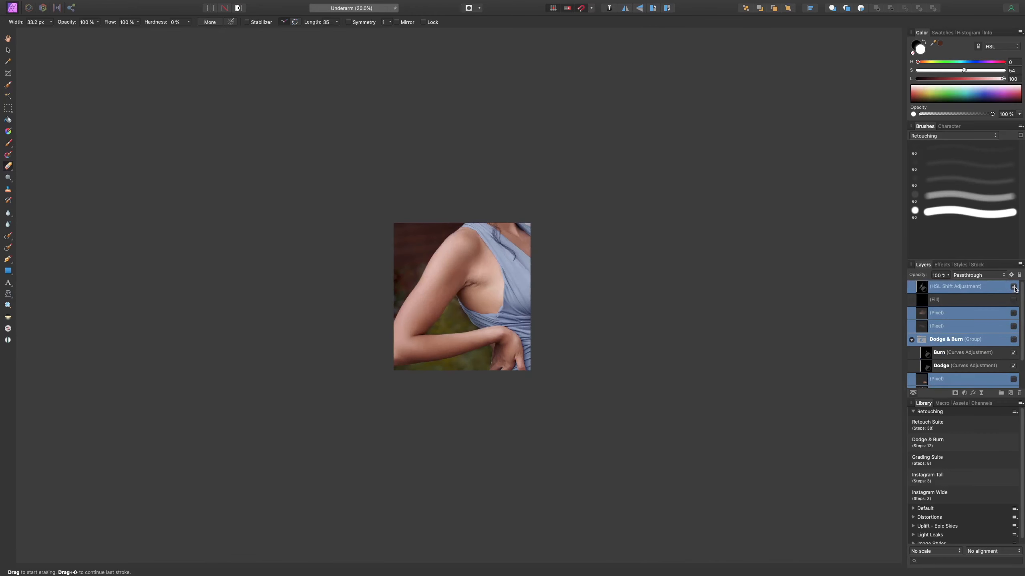
pyautogui.click(1014, 286)
pyautogui.click(1017, 288)
pyautogui.click(1018, 289)
pyautogui.press('super+0')
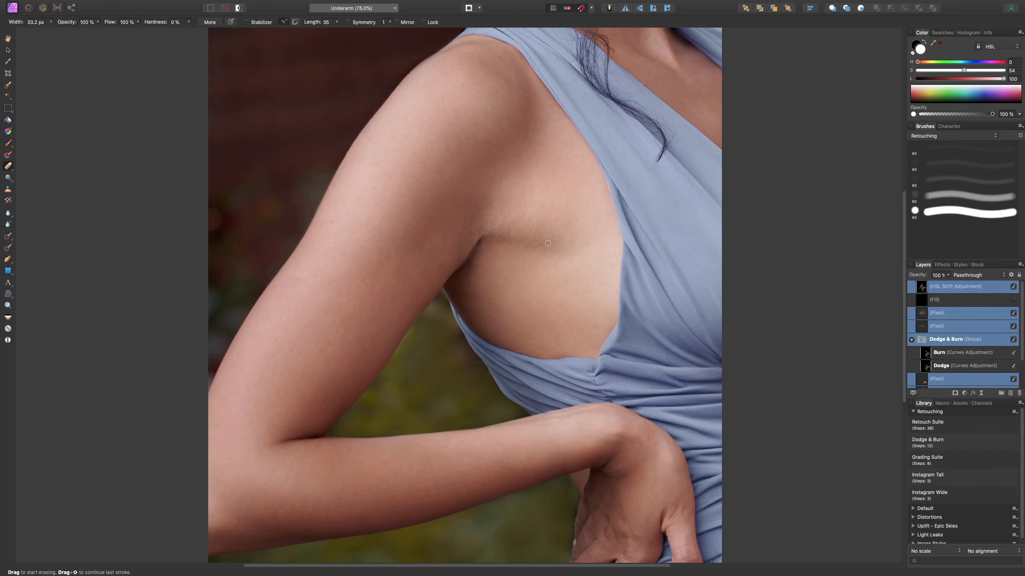
pyautogui.click(965, 354)
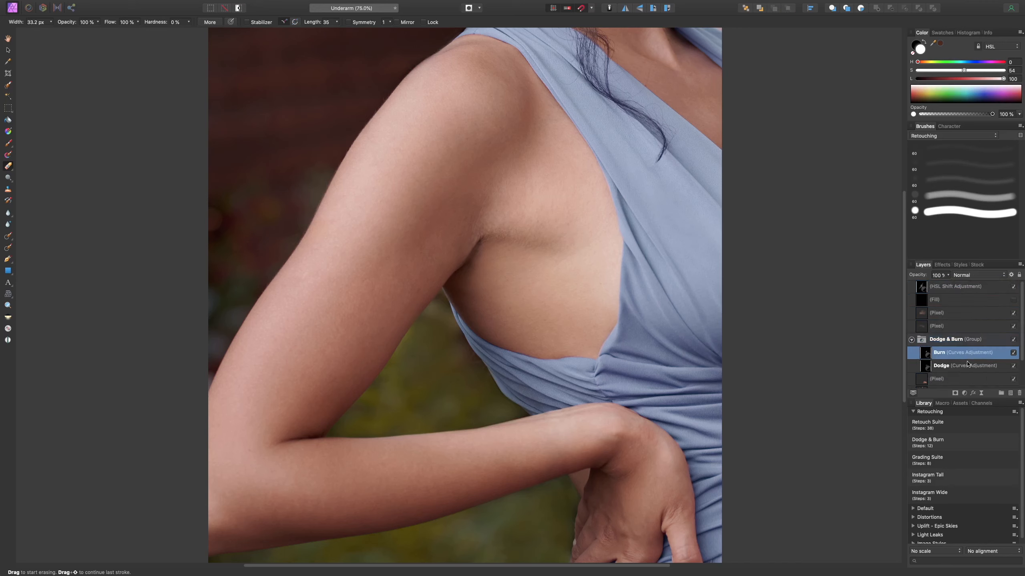
pyautogui.click(967, 365)
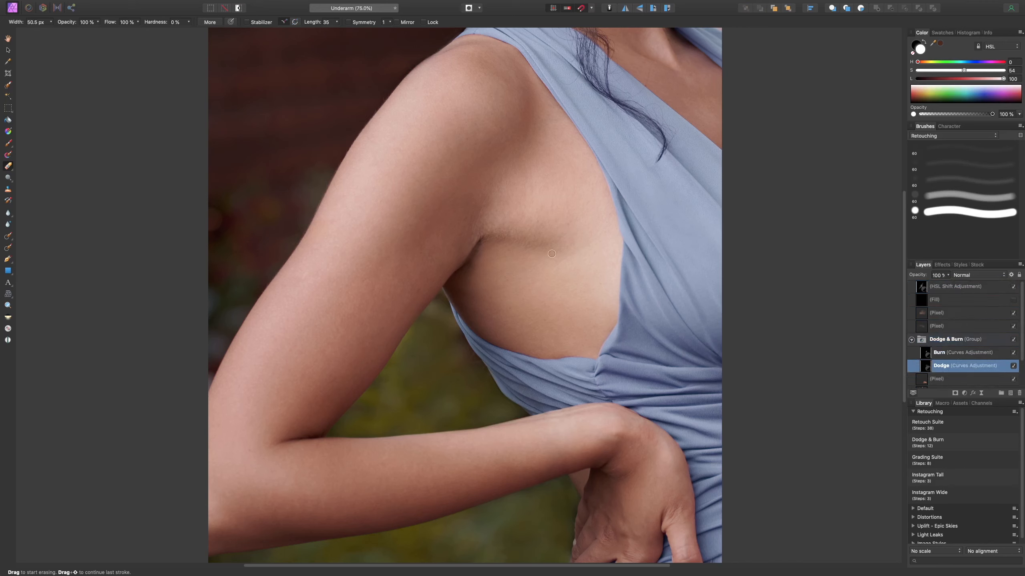
pyautogui.press(']')
pyautogui.press(']')
pyautogui.press(']')
pyautogui.press(']')
pyautogui.press(']')
pyautogui.press(']')
pyautogui.press(']')
pyautogui.press(']')
pyautogui.press(']')
# Add a second Dodge & Burn group above the HSL Shift adjustment with the retouching macro, undoing the duplicate run.
pyautogui.click(982, 289)
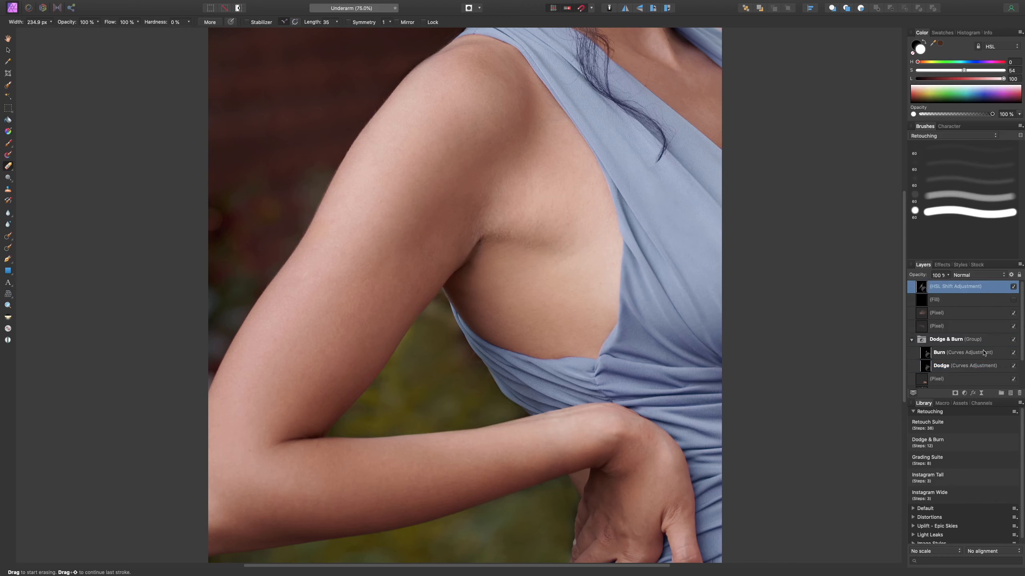
pyautogui.click(947, 444)
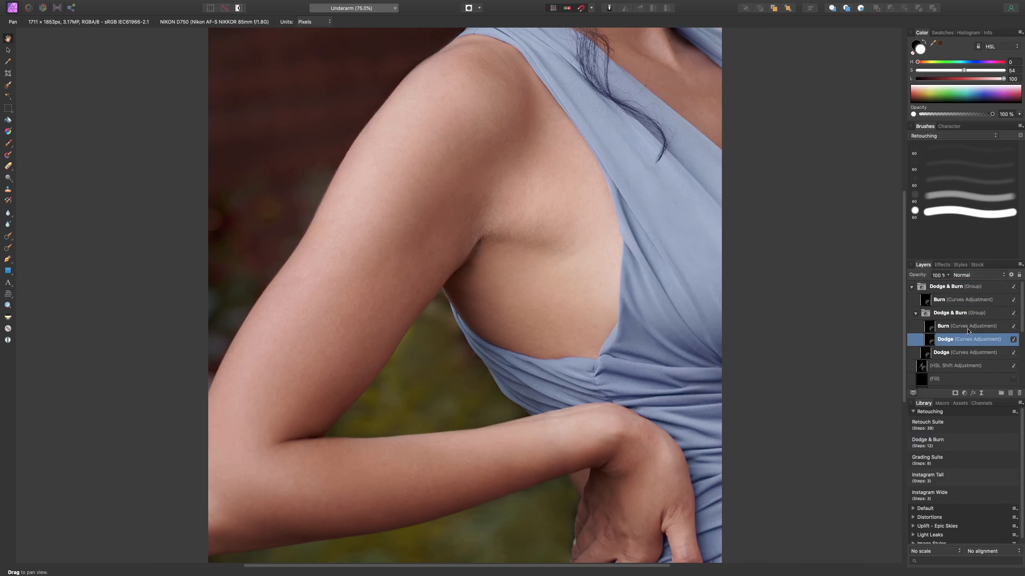
pyautogui.press('super+z')
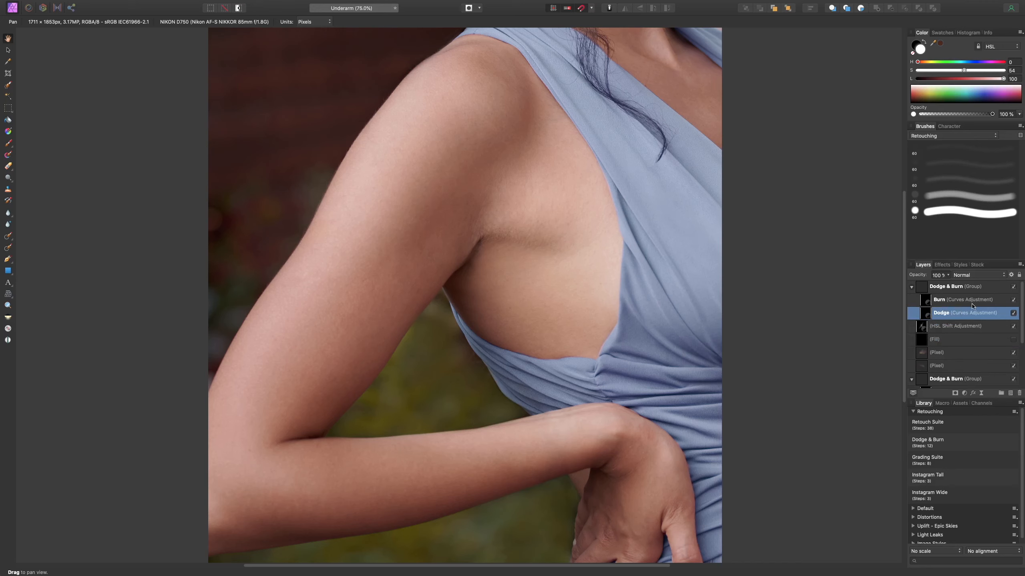
# Paint on the new Dodge adjustment with an enlarged 2% flow brush to lighten the shadow along the underarm crease.
pyautogui.press('b')
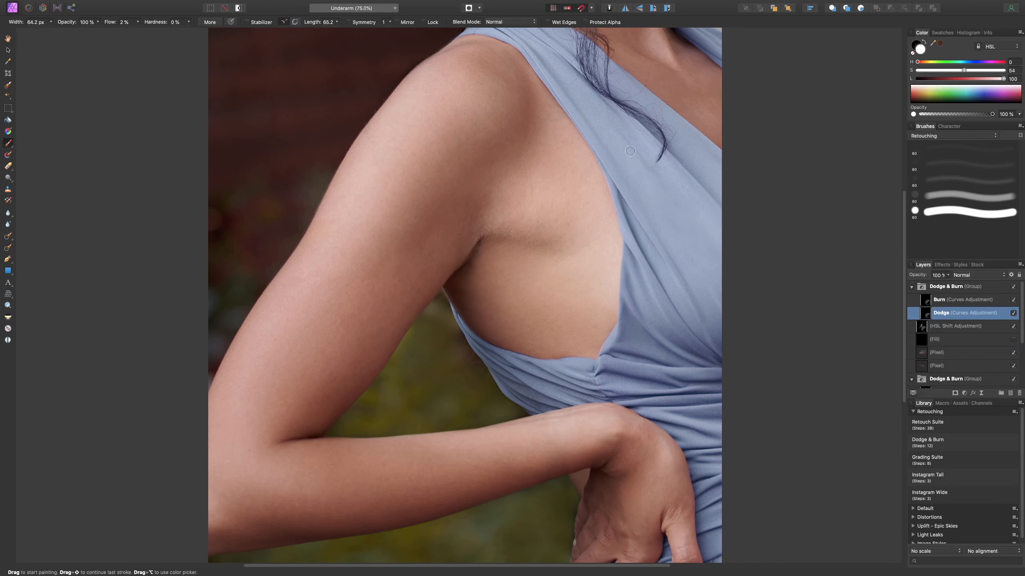
pyautogui.press(']')
pyautogui.press(']')
pyautogui.press(']')
pyautogui.press(']')
pyautogui.press(']')
pyautogui.press(']')
pyautogui.press(']')
pyautogui.moveTo(552, 245)
pyautogui.mouseDown()
pyautogui.moveTo(517, 238)
pyautogui.moveTo(562, 246)
pyautogui.moveTo(492, 242)
pyautogui.mouseUp()
pyautogui.press('[')
pyautogui.press('[')
pyautogui.press('[')
pyautogui.press('[')
# Toggle the new Dodge adjustment's visibility on the zoomed-out image to compare the lightened crease.
pyautogui.press('super+minus')
pyautogui.press('super+minus')
pyautogui.click(1014, 313)
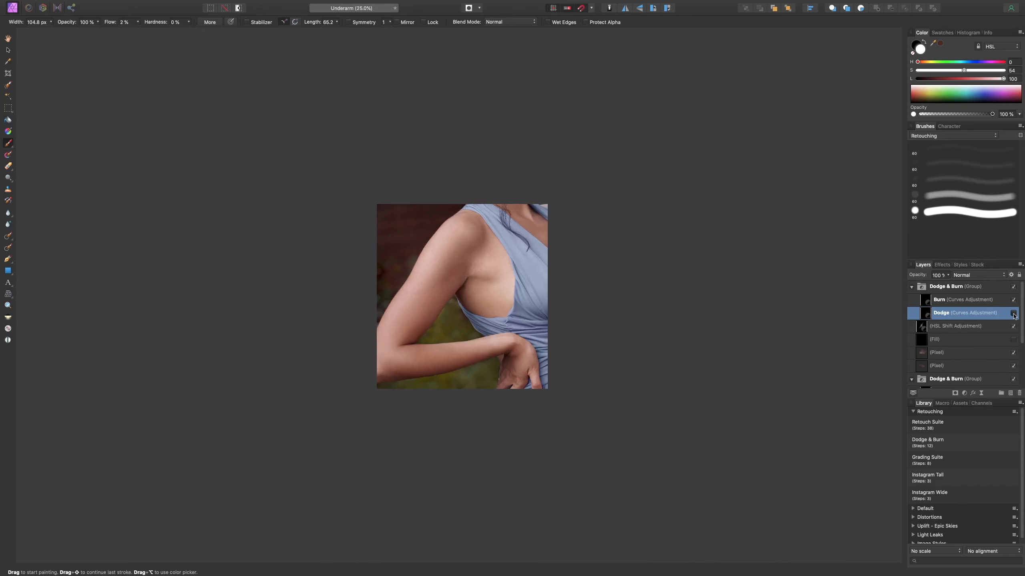
pyautogui.click(1014, 313)
pyautogui.press('super+minus')
pyautogui.click(1013, 313)
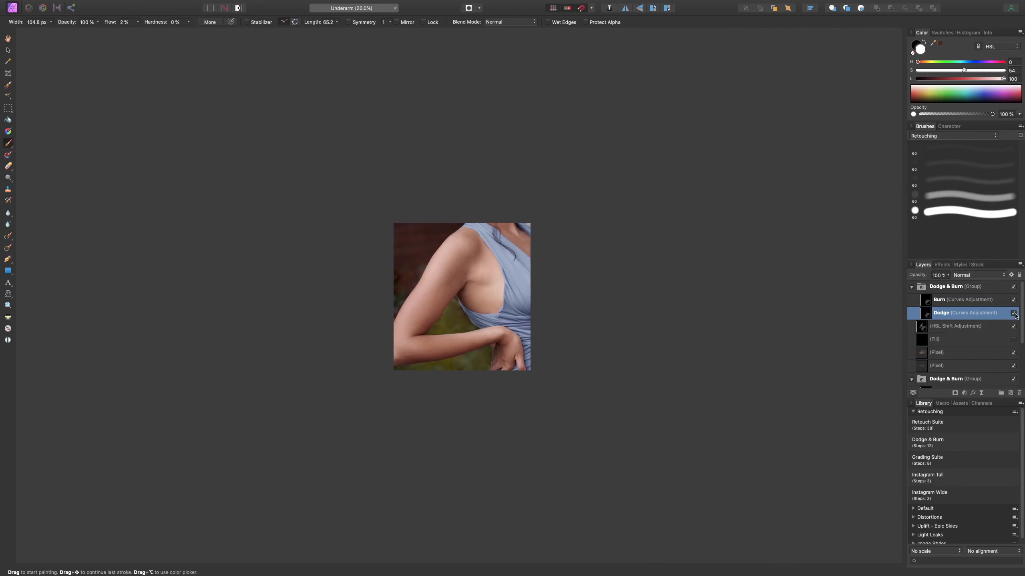
# Continue dodging the shadow along the crease, reducing the brush to about 73 px for the smaller dark areas.
pyautogui.press('super+plus')
pyautogui.press('super+plus')
pyautogui.press('super+plus')
pyautogui.press('super+plus')
pyautogui.press(']')
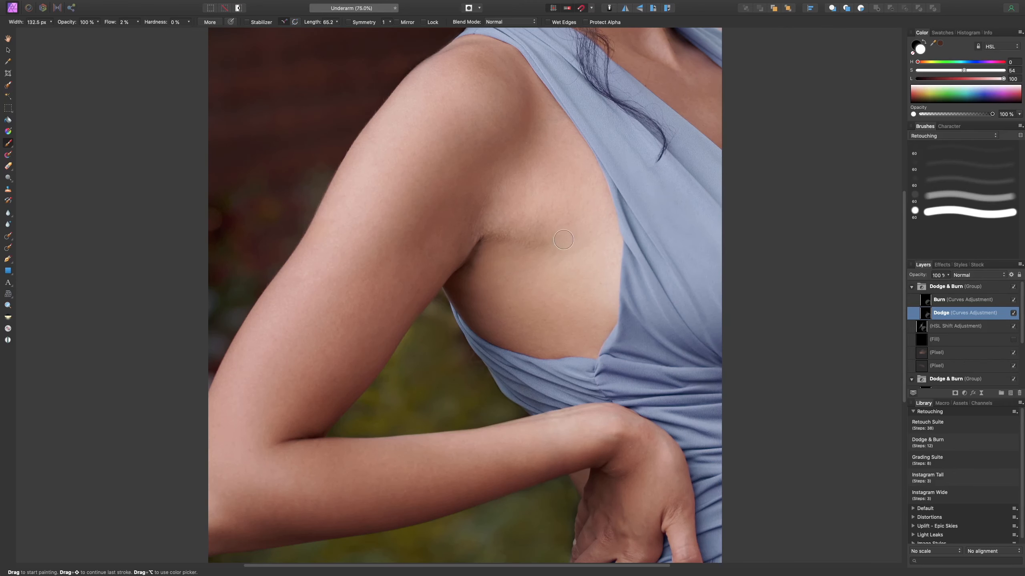
pyautogui.press('[')
pyautogui.press('[')
pyautogui.press('[')
pyautogui.press('[')
pyautogui.press('[')
pyautogui.press('[')
pyautogui.press(']')
pyautogui.press(']')
# Toggle the Dodge adjustment close up and zoomed out to check the additional lightening.
pyautogui.click(1012, 315)
pyautogui.click(1012, 315)
pyautogui.press('super+minus')
pyautogui.press('super+minus')
pyautogui.press('super+minus')
pyautogui.press('super+minus')
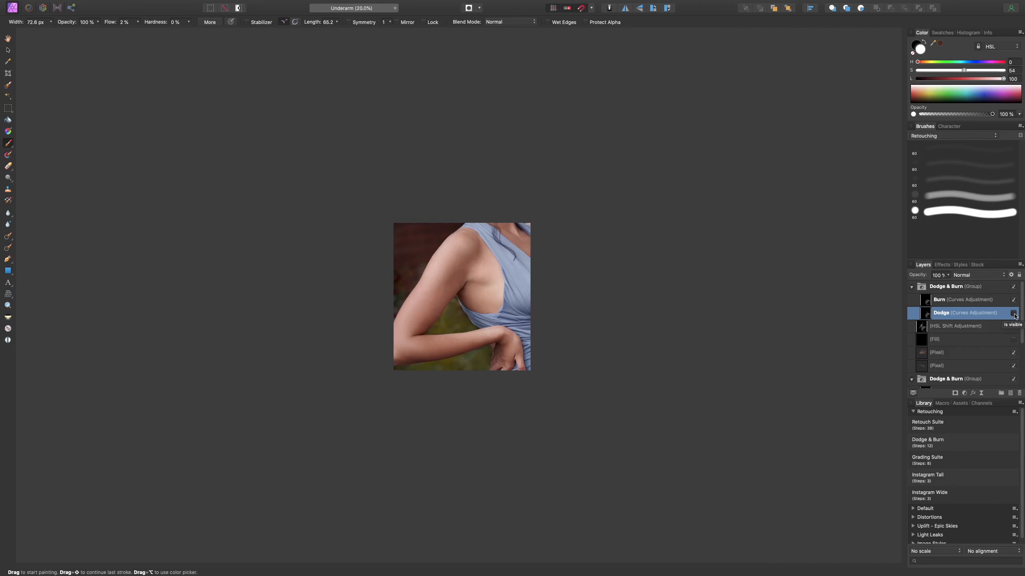
# Dodge the remaining small dark patches along the crease with a fine brush, varying its size from about 38 px.
pyautogui.press('super+plus')
pyautogui.press('super+plus')
pyautogui.press('super+plus')
pyautogui.press('super+plus')
pyautogui.press('[')
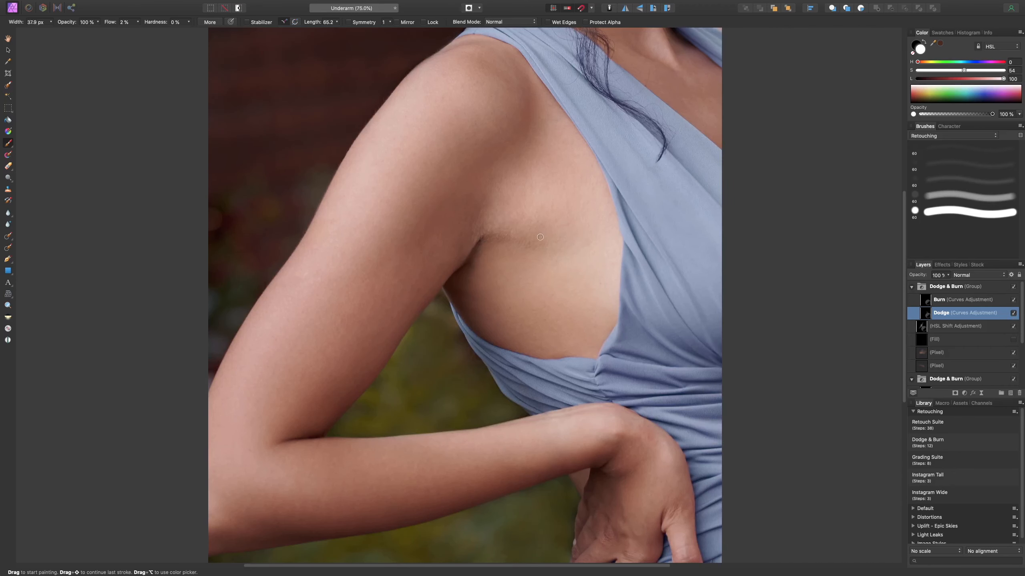
pyautogui.press('[')
pyautogui.press('[')
pyautogui.press(']')
pyautogui.press(']')
pyautogui.press(']')
pyautogui.press(']')
pyautogui.press(']')
pyautogui.press('[')
pyautogui.press('[')
pyautogui.press('[')
# Enlarge the brush to about 114 px and softly dodge the middle of the crease.
pyautogui.press('super+minus')
pyautogui.press('super+minus')
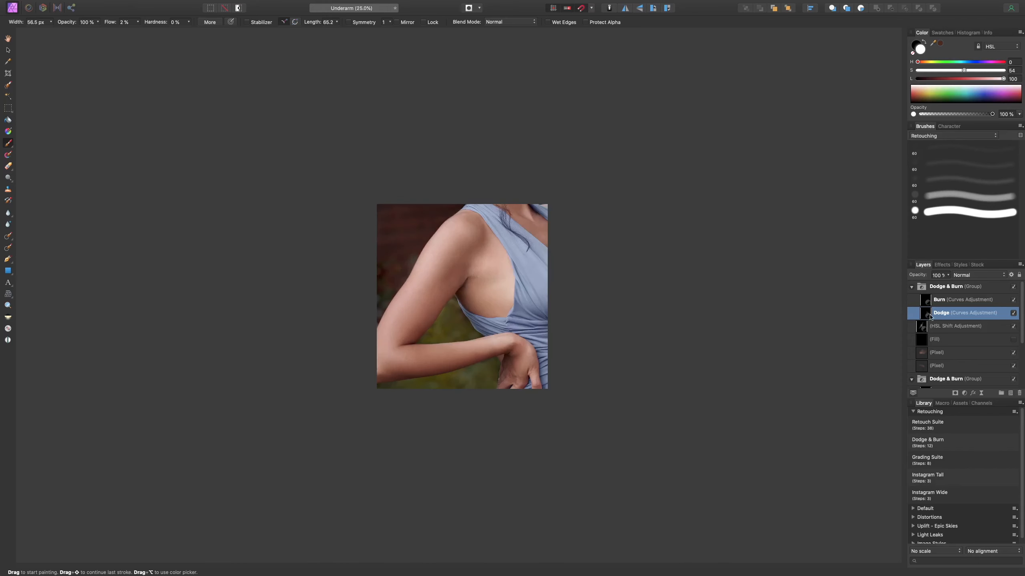
pyautogui.press('super+plus')
pyautogui.press('super+plus')
pyautogui.press(']')
pyautogui.press(']')
pyautogui.press(']')
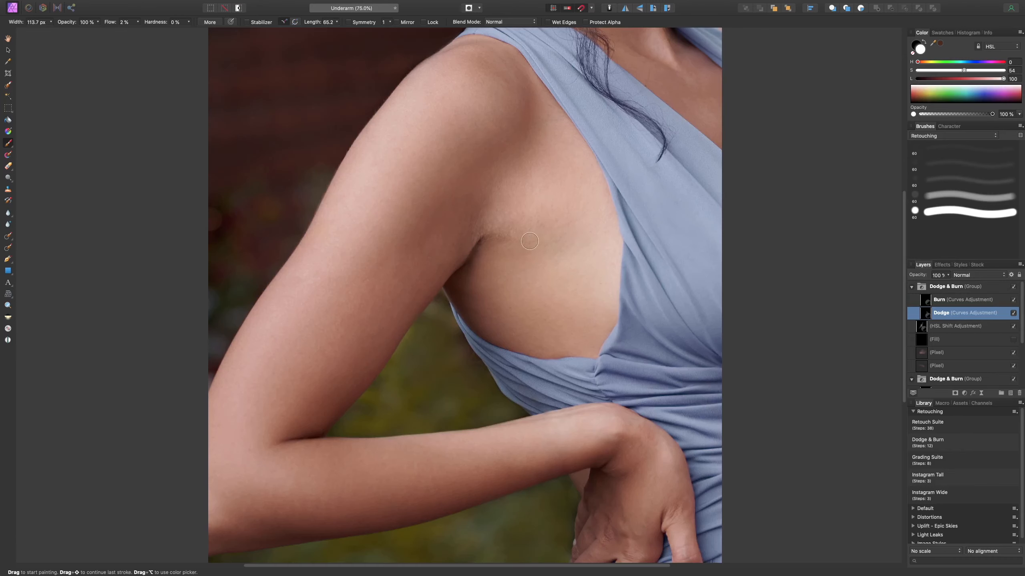
# Switch the Dodge adjustment off and on at 20% zoom to judge the strength of the lightening.
pyautogui.press('super+minus')
pyautogui.press('super+minus')
pyautogui.press('super+minus')
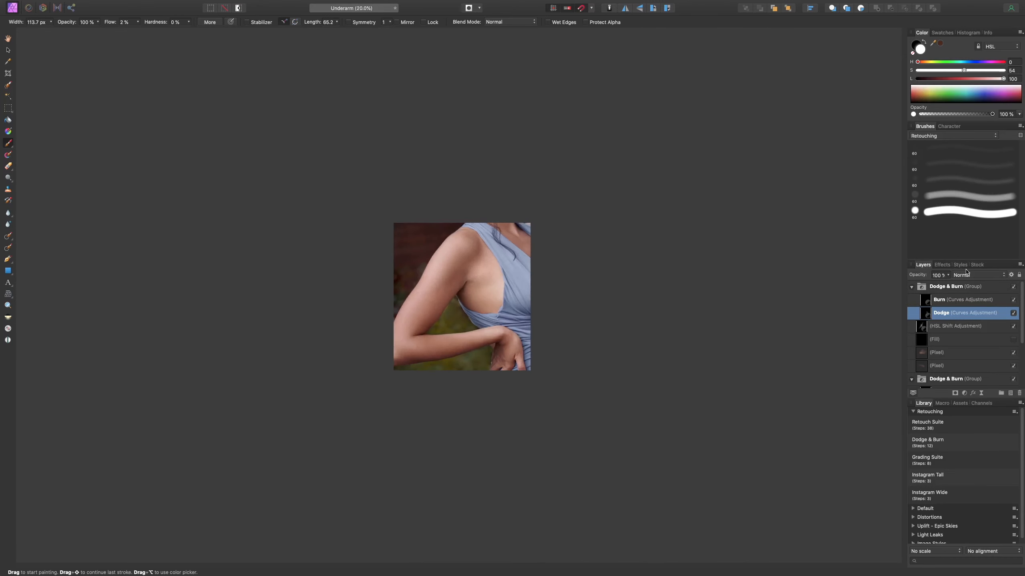
pyautogui.click(1013, 314)
pyautogui.click(1013, 314)
# Set the new Dodge adjustment's opacity to 29%.
pyautogui.click(955, 279)
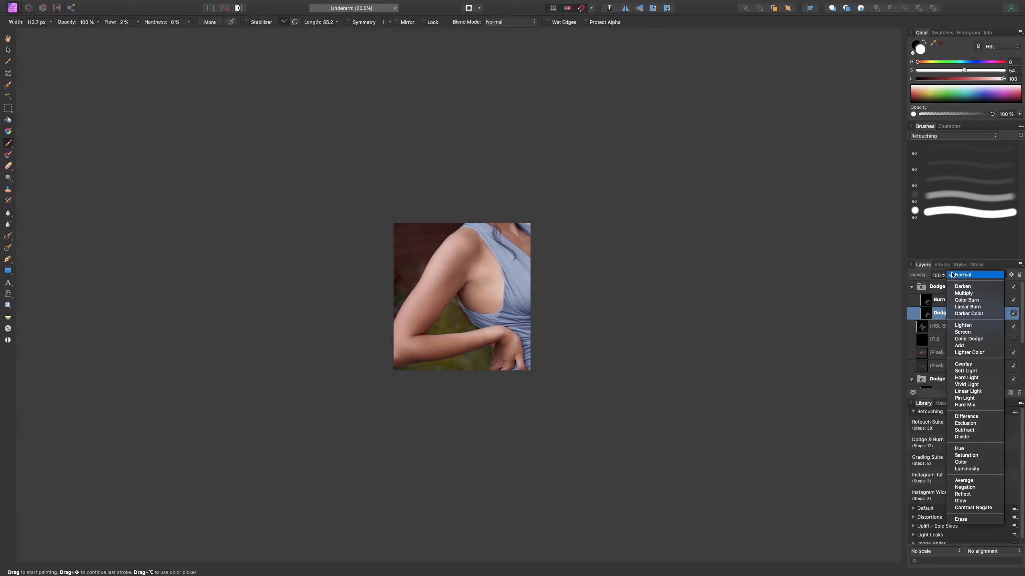
pyautogui.click(954, 276)
pyautogui.click(948, 276)
pyautogui.moveTo(948, 283); pyautogui.dragTo(897, 284)
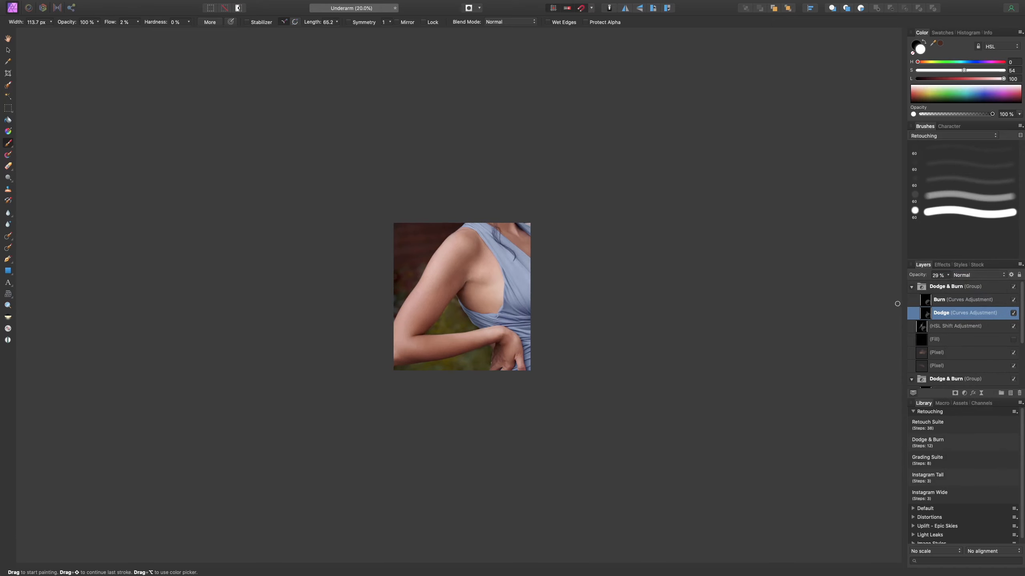
# Inspect the underarm up to 200% zoom and add an empty pixel layer above the new Dodge & Burn group.
pyautogui.press('super+0')
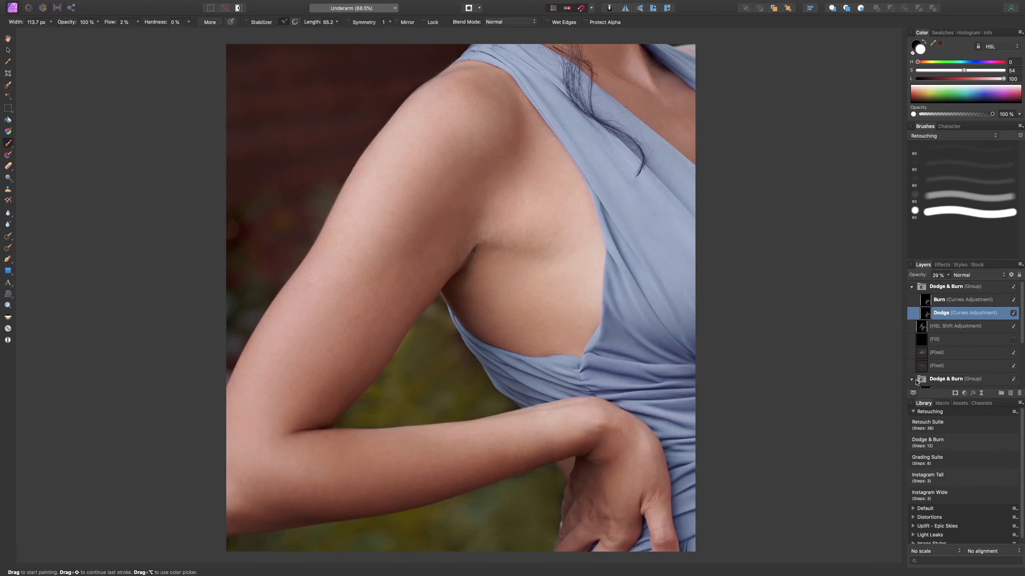
pyautogui.press('super+minus')
pyautogui.press('super+minus')
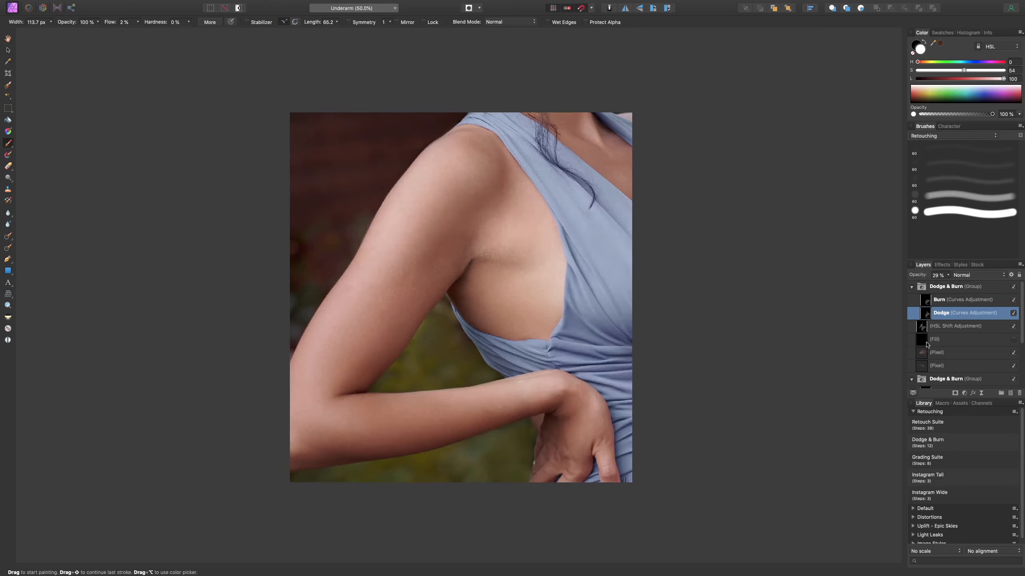
pyautogui.press('super+equal')
pyautogui.press('super+equal')
pyautogui.press('super+equal')
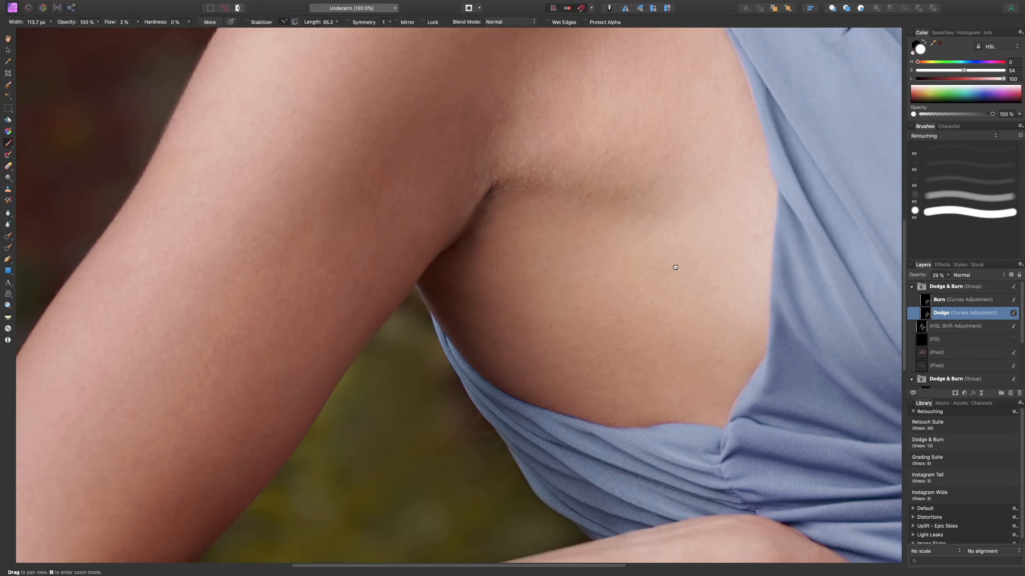
pyautogui.press('super+equal')
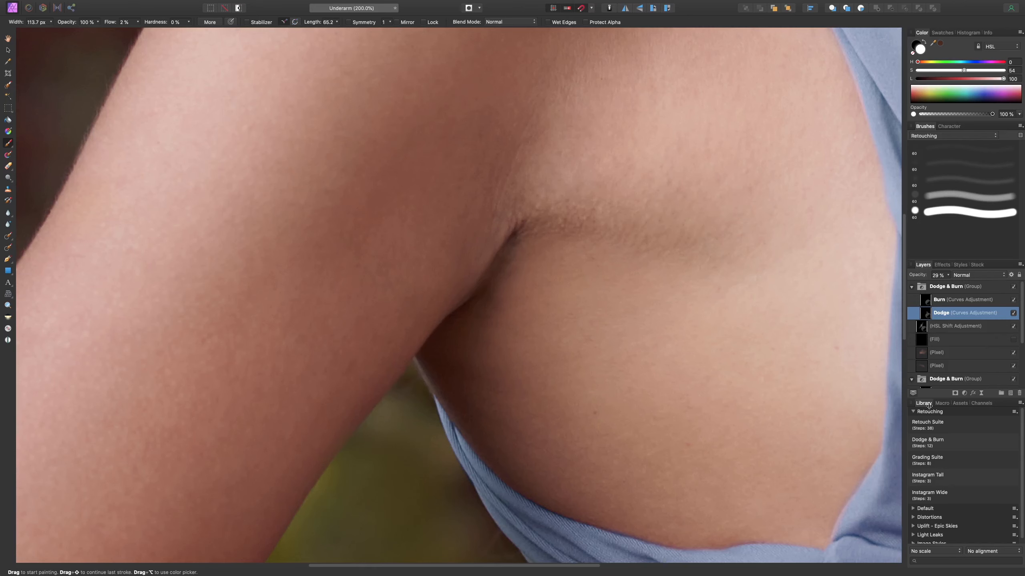
pyautogui.click(968, 287)
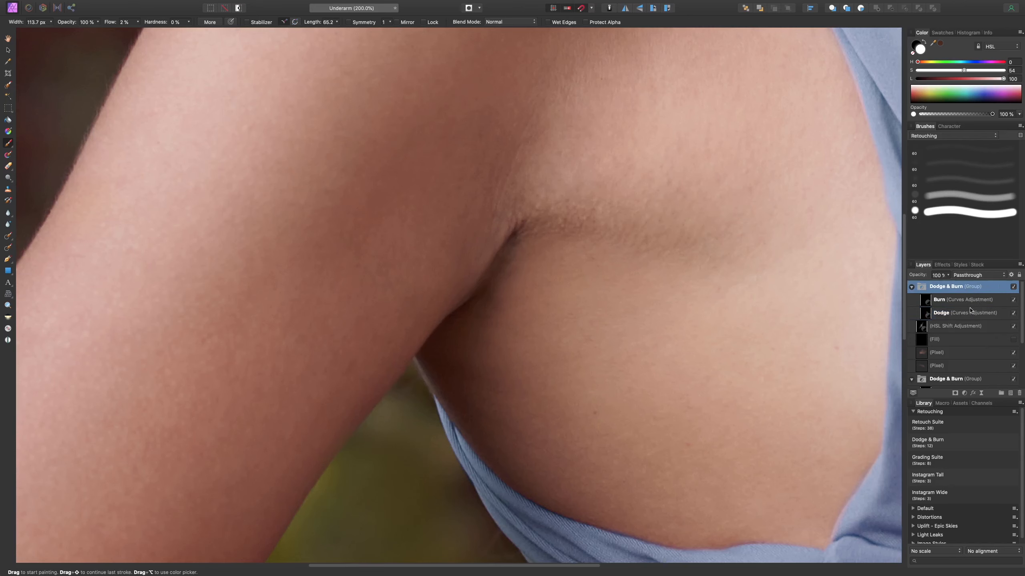
pyautogui.press('super+shift+n')
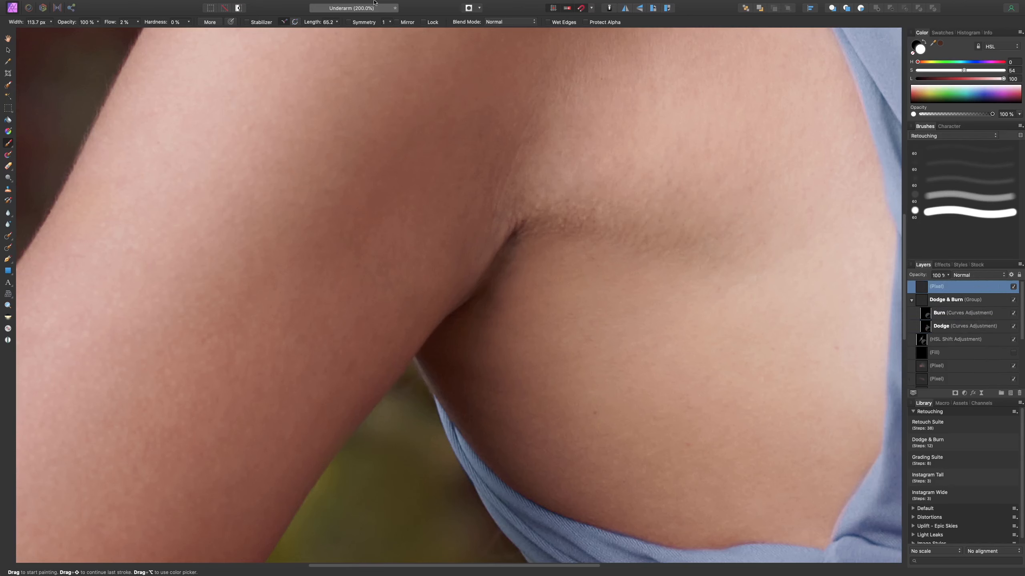
# Set up the Clone Brush with the 60 px retouching preset at 100% flow, 100% hardness and 360° rotation.
pyautogui.press('s')
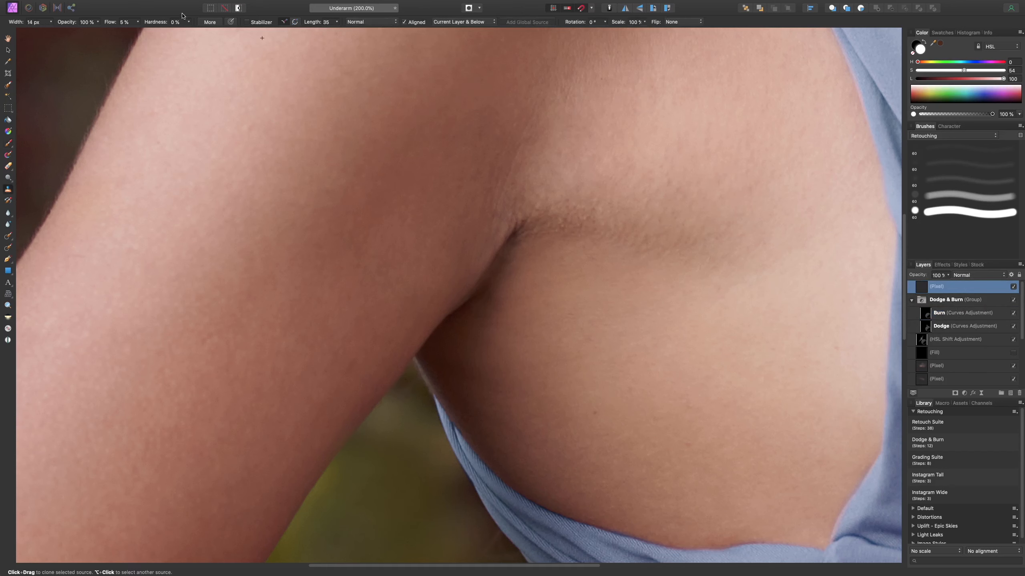
pyautogui.click(978, 217)
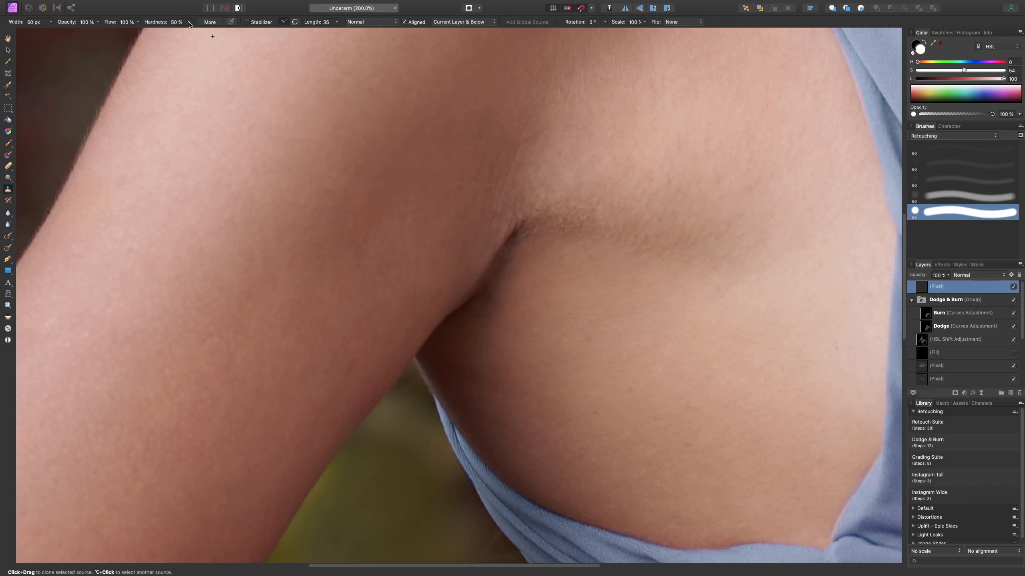
pyautogui.moveTo(189, 25); pyautogui.dragTo(270, 45)
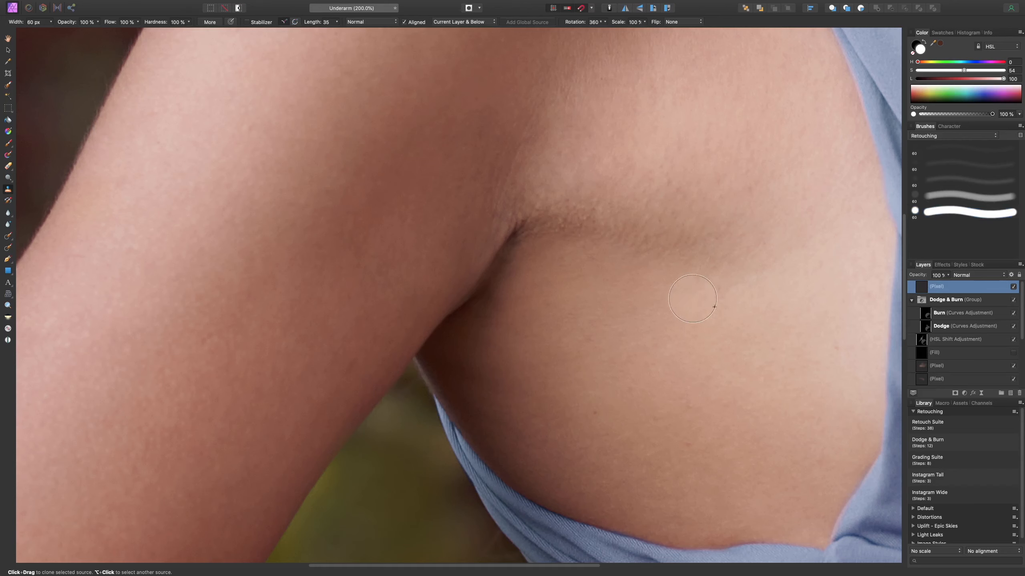
# Clone skin texture from the underarm crease onto the smooth skin just below it with a 51 px Clone Brush.
pyautogui.press('[')
pyautogui.keyDown('alt'); pyautogui.click(583, 219); pyautogui.keyUp('alt')
pyautogui.moveTo(562, 214); pyautogui.dragTo(581, 224)
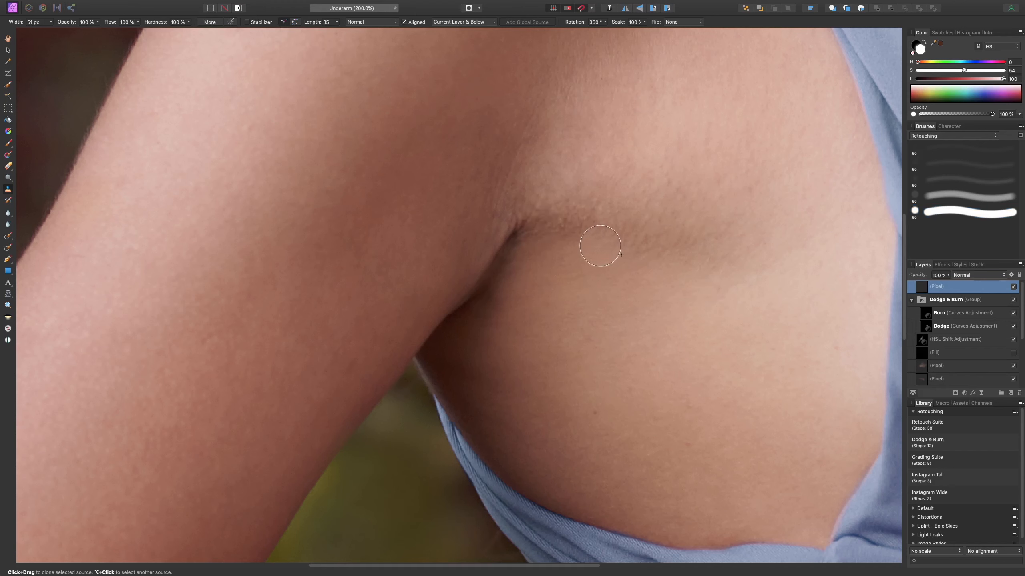
pyautogui.keyDown('alt'); pyautogui.click(569, 214); pyautogui.keyUp('alt')
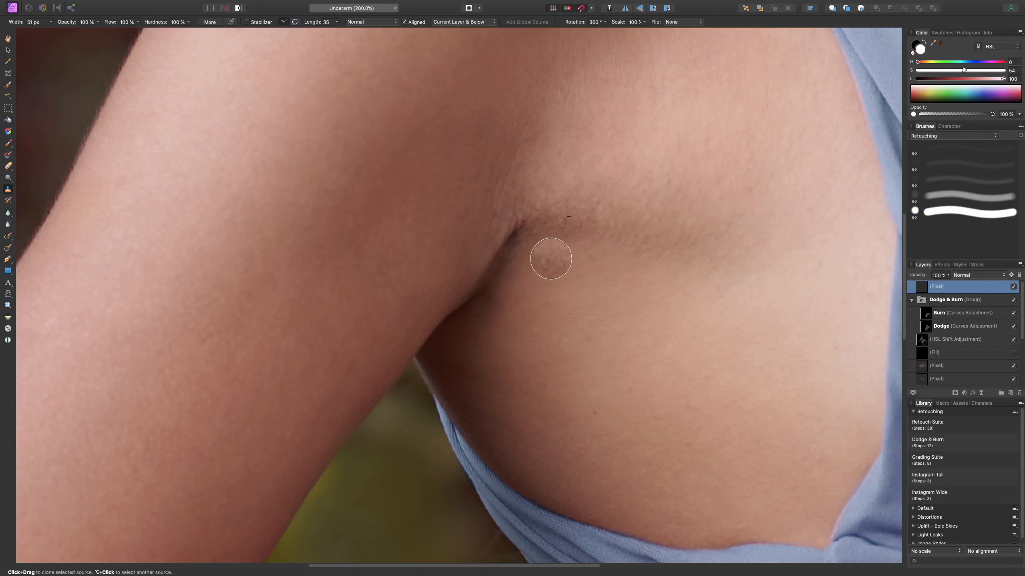
pyautogui.moveTo(549, 258)
pyautogui.mouseDown()
pyautogui.moveTo(530, 258)
pyautogui.moveTo(543, 260)
pyautogui.moveTo(519, 279)
pyautogui.moveTo(525, 266)
pyautogui.moveTo(555, 262)
pyautogui.moveTo(540, 269)
pyautogui.moveTo(558, 278)
pyautogui.moveTo(528, 282)
pyautogui.moveTo(563, 267)
pyautogui.mouseUp()
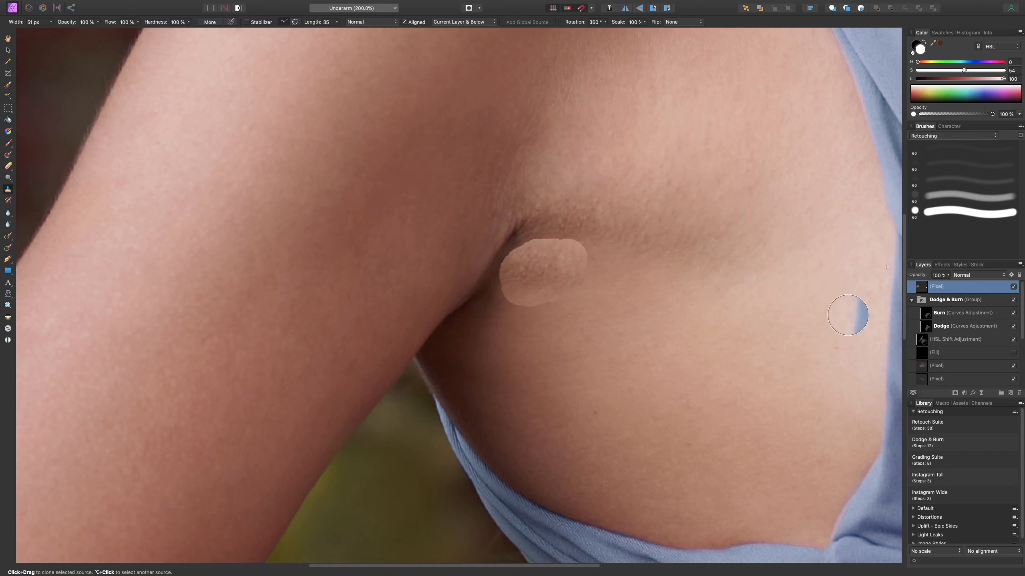
# Apply a High Pass filter with a 3.8 px radius to the cloned patch and set its layer's blend mode to Linear Light.
pyautogui.moveTo(343, 3)
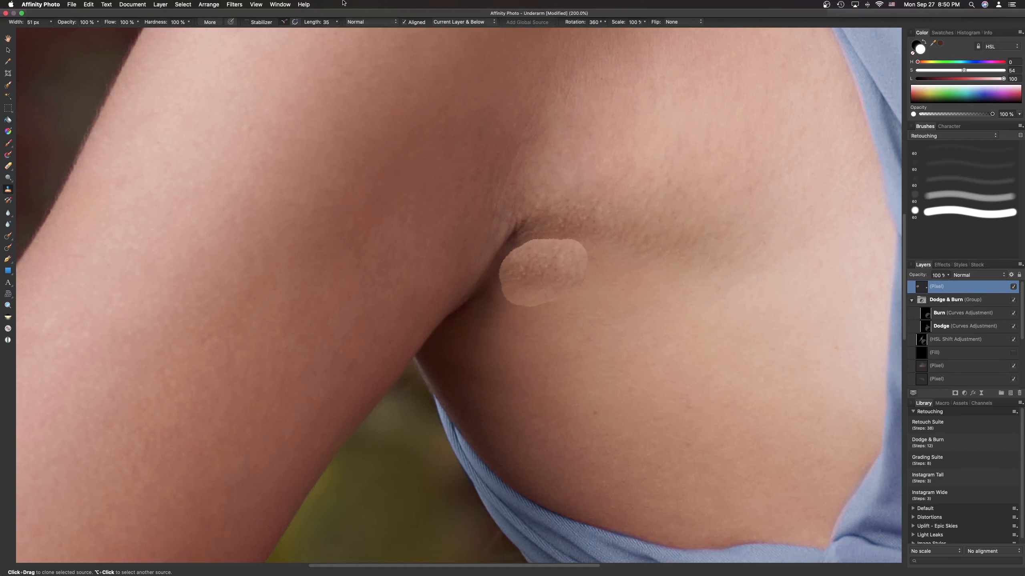
pyautogui.click(243, 5)
pyautogui.moveTo(283, 34)
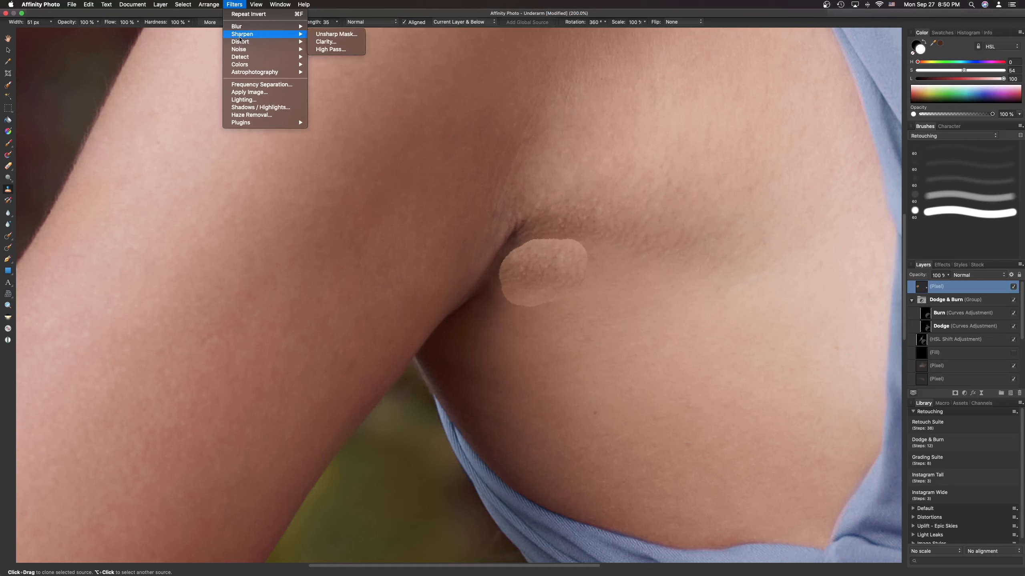
pyautogui.click(342, 51)
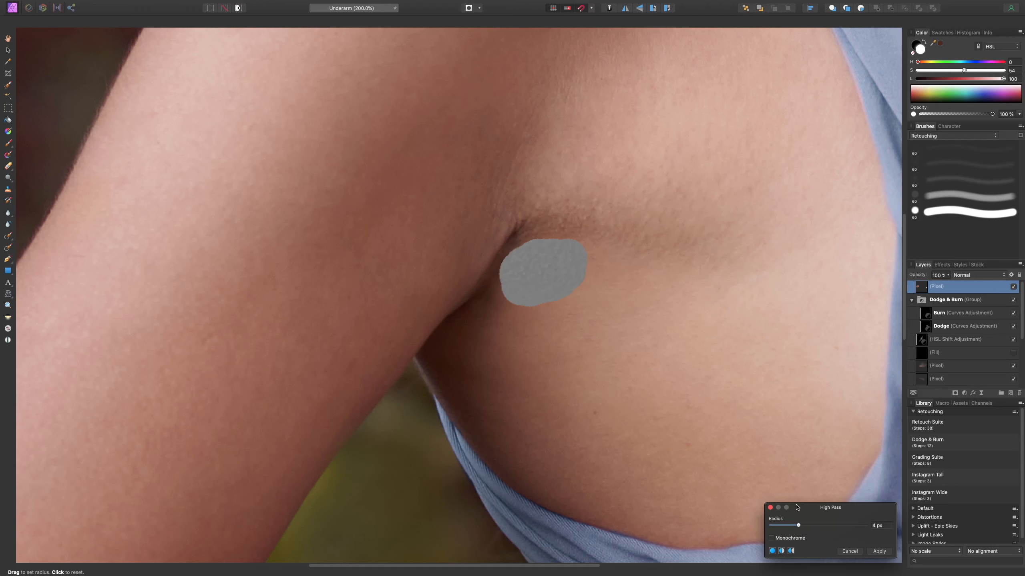
pyautogui.moveTo(800, 527)
pyautogui.mouseDown()
pyautogui.moveTo(831, 528)
pyautogui.moveTo(771, 528)
pyautogui.moveTo(833, 533)
pyautogui.moveTo(786, 534)
pyautogui.moveTo(798, 536)
pyautogui.mouseUp()
pyautogui.click(881, 551)
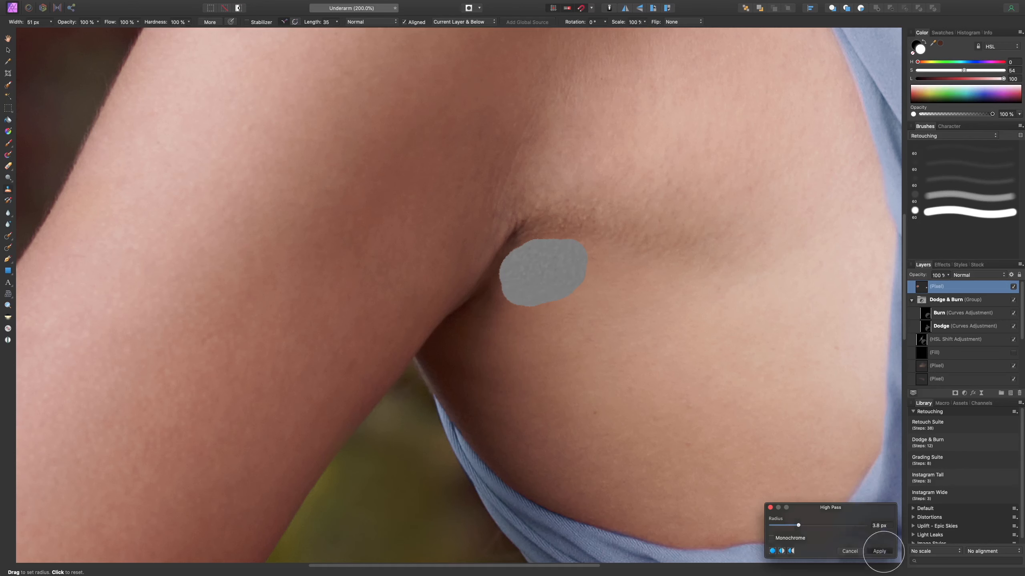
pyautogui.click(976, 275)
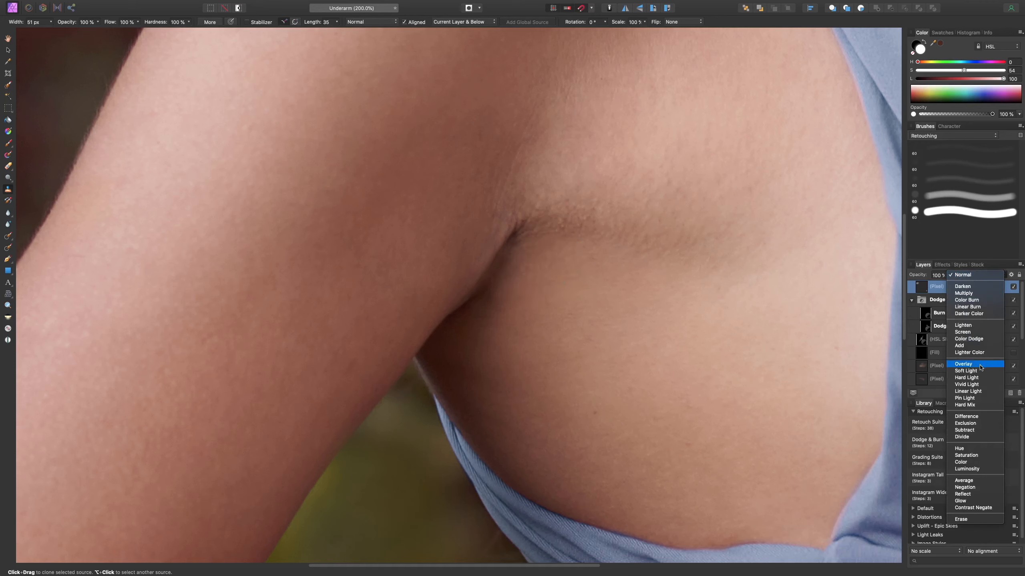
pyautogui.click(986, 393)
# Erase the visible edges of the cloned texture patch with a soft, 0% hardness Erase Brush so it blends into the skin.
pyautogui.scroll(5, 799, 375)
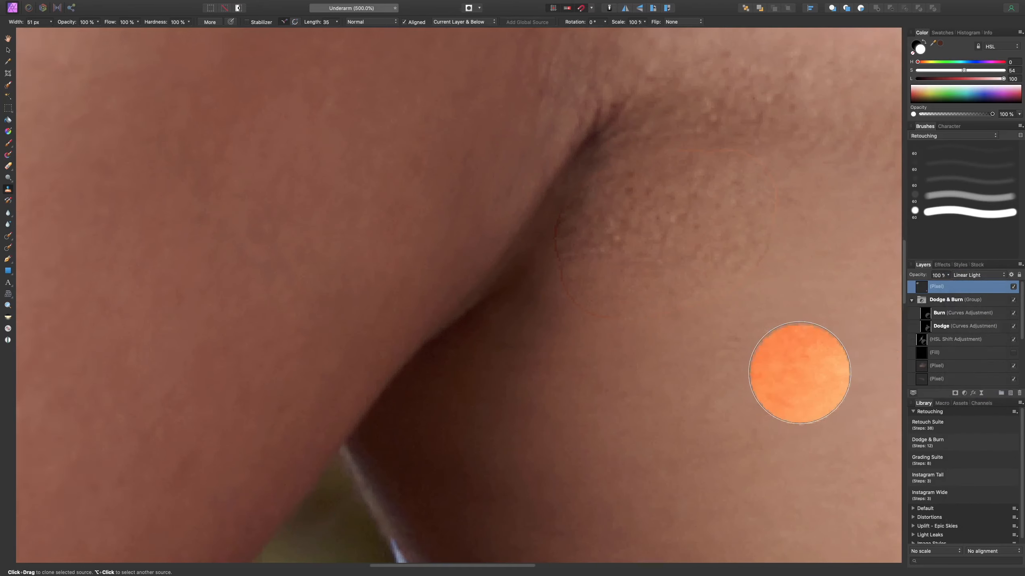
pyautogui.hscroll(3, 800, 375)
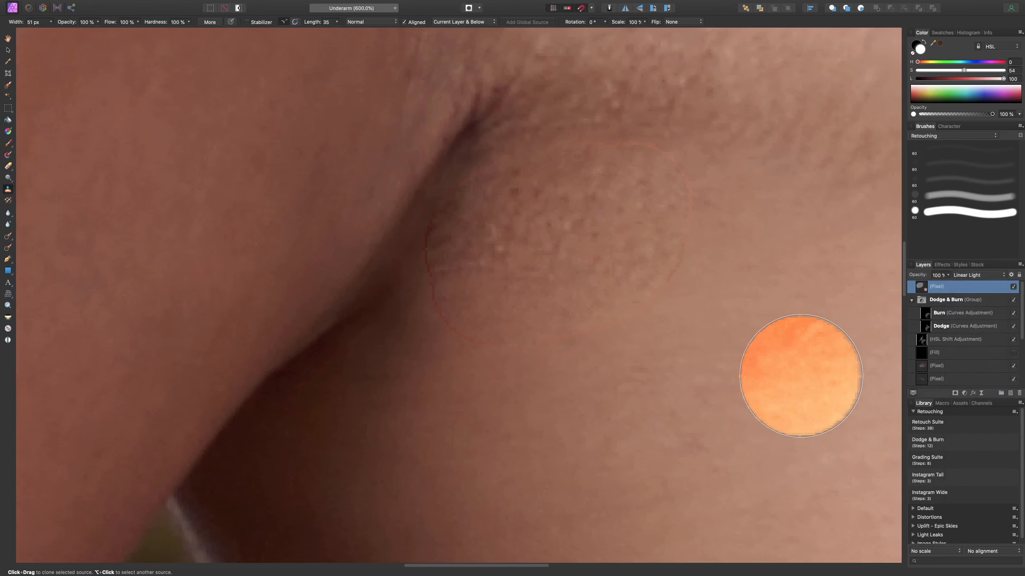
pyautogui.press('e')
pyautogui.press('[')
pyautogui.press('[')
pyautogui.press('[')
pyautogui.press('[')
pyautogui.press('[')
pyautogui.press('[')
pyautogui.press('[')
pyautogui.press('[')
pyautogui.press('[')
pyautogui.press('[')
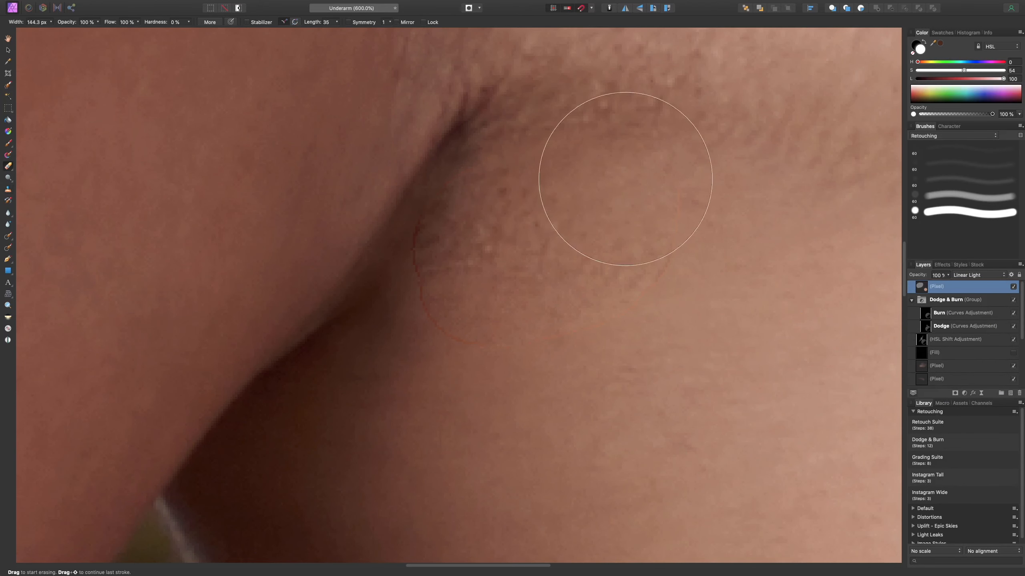
pyautogui.moveTo(698, 188)
pyautogui.mouseDown()
pyautogui.moveTo(645, 139)
pyautogui.moveTo(592, 134)
pyautogui.moveTo(507, 141)
pyautogui.moveTo(466, 156)
pyautogui.moveTo(436, 187)
pyautogui.mouseUp()
pyautogui.moveTo(406, 240)
pyautogui.mouseDown()
pyautogui.moveTo(417, 302)
pyautogui.moveTo(463, 345)
pyautogui.moveTo(541, 341)
pyautogui.moveTo(627, 311)
pyautogui.mouseUp()
# Switch the texture layer off and on at 150% to 200% zoom to judge its effect on the underarm.
pyautogui.press('super+minus')
pyautogui.press('super+minus')
pyautogui.press('super+minus')
pyautogui.press('super+minus')
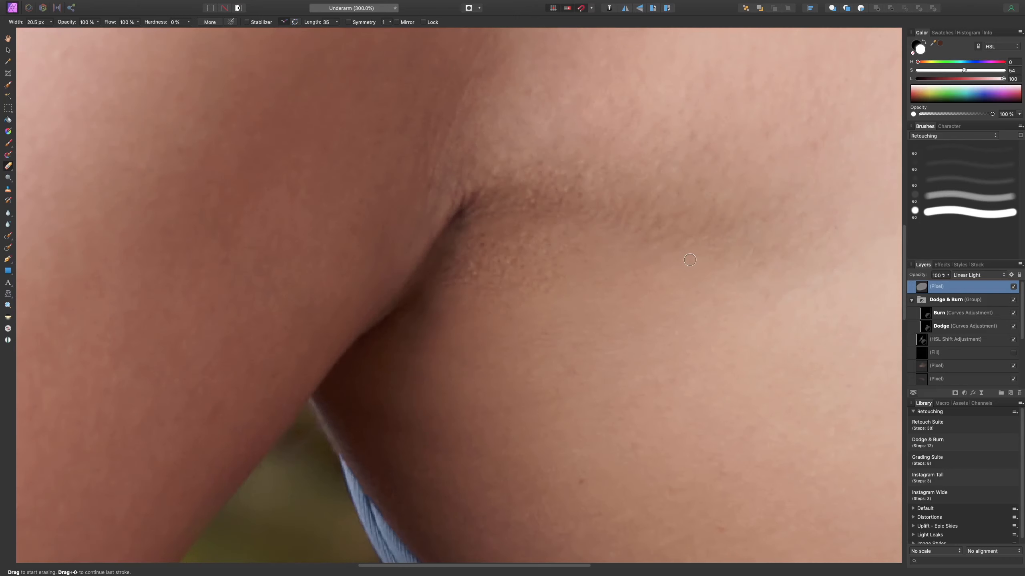
pyautogui.click(1013, 288)
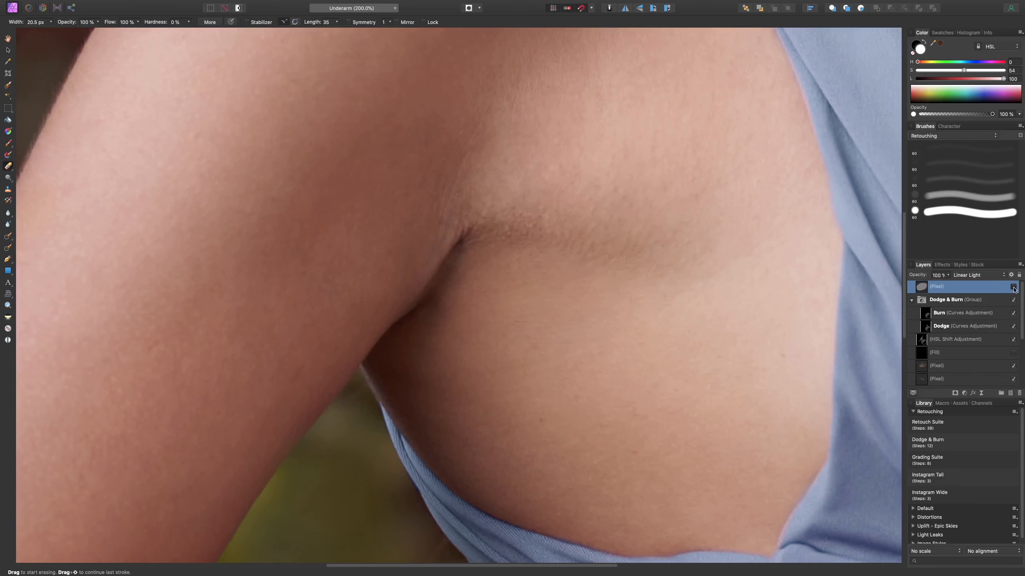
pyautogui.press('super+minus')
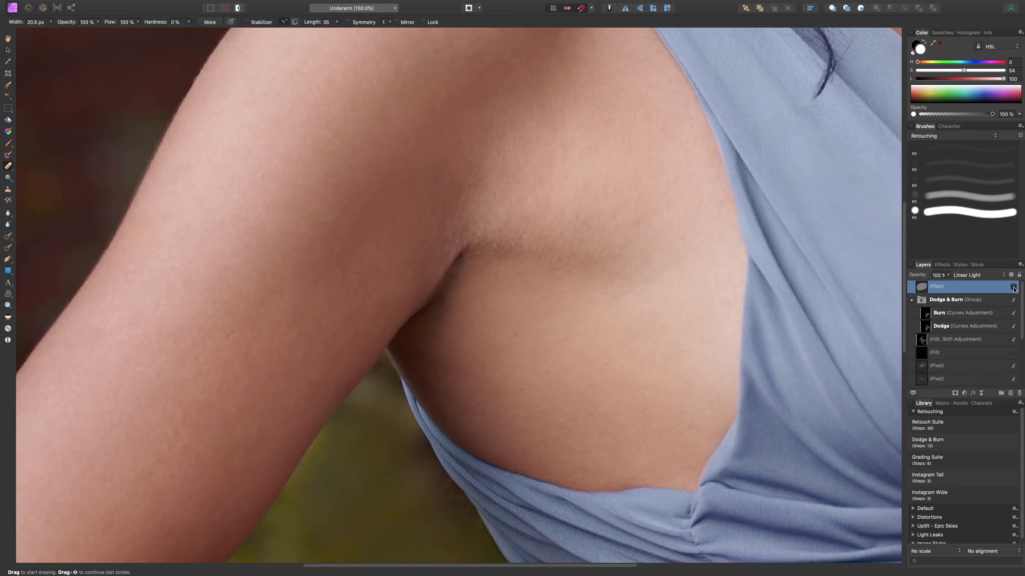
pyautogui.press('super+plus')
pyautogui.scroll(-1, 992, 285)
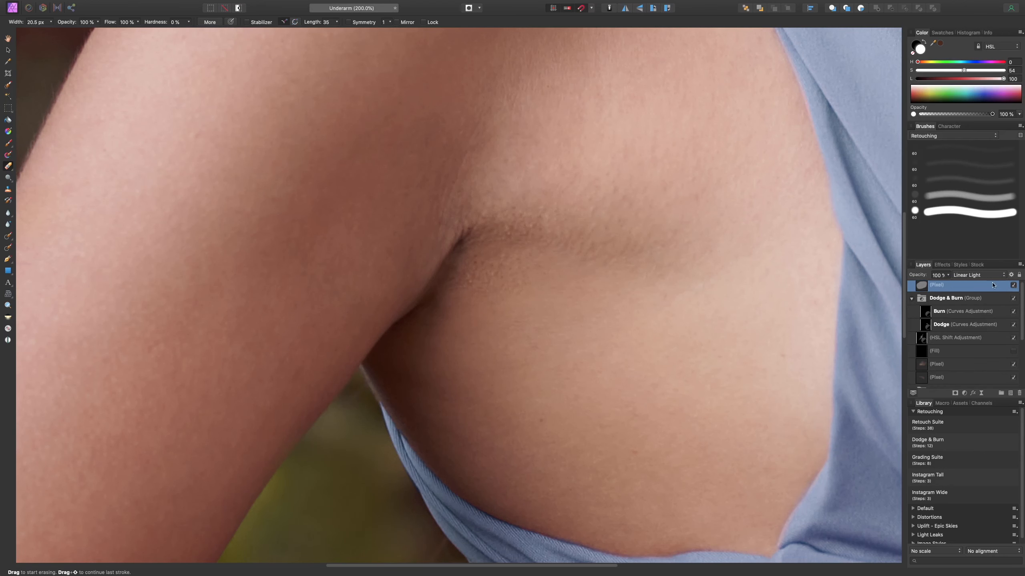
# Set the texture layer's opacity to 40% after comparing its effect at 100% zoom.
pyautogui.click(948, 275)
pyautogui.moveTo(949, 285); pyautogui.dragTo(923, 291)
pyautogui.press('super+1')
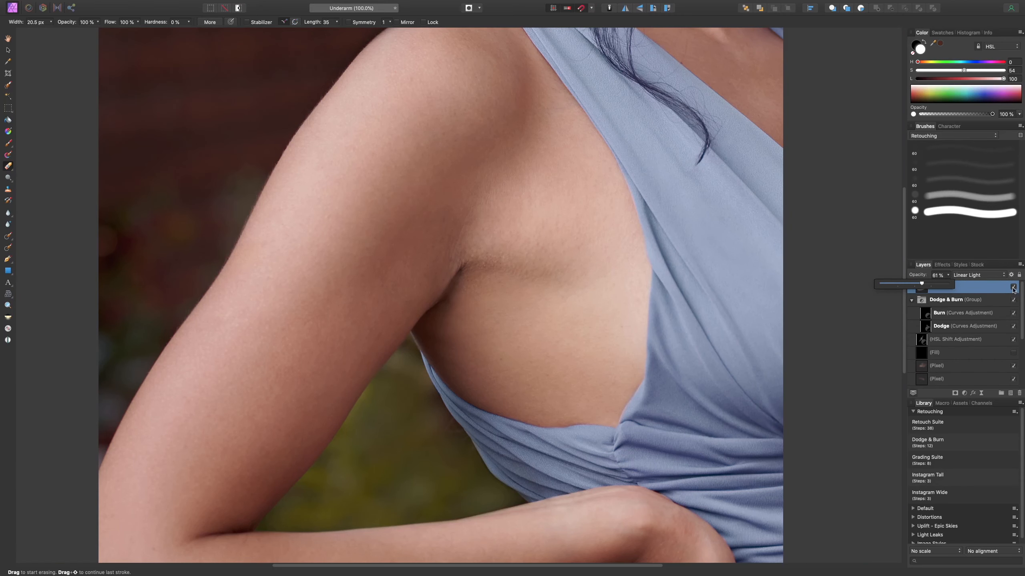
pyautogui.click(1013, 287)
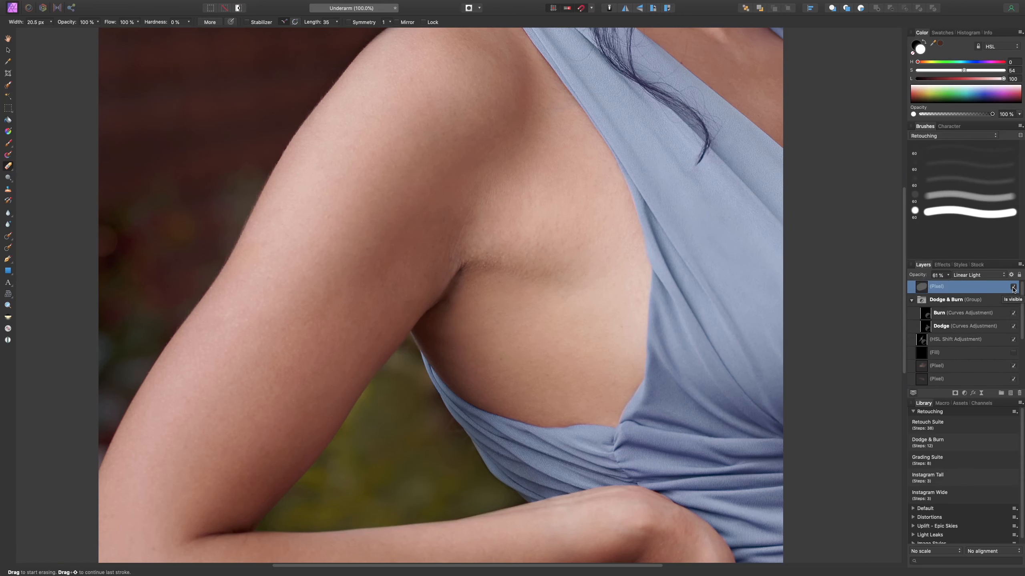
pyautogui.click(947, 275)
pyautogui.moveTo(949, 285); pyautogui.dragTo(933, 291)
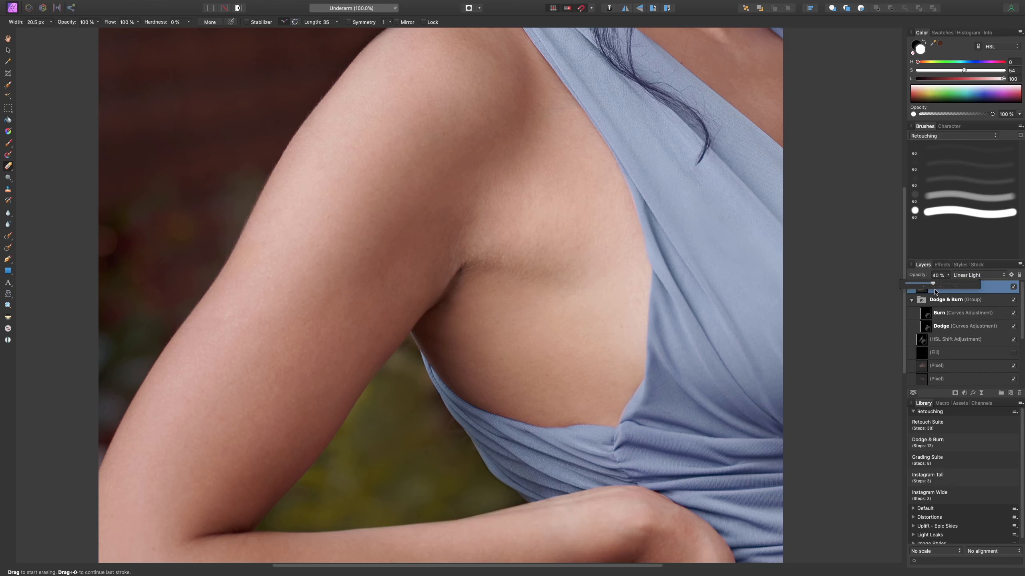
# Inspect the retouched underarm and the whole arm at zoom levels between 150% and 20%.
pyautogui.hotkey('ctrl', '+')
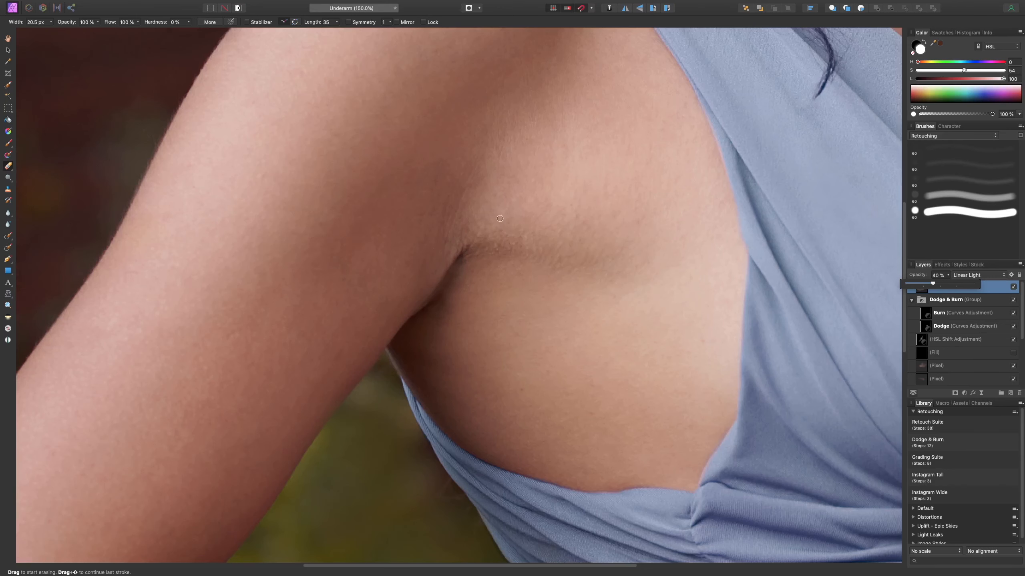
pyautogui.hotkey('ctrl', '-')
pyautogui.hotkey('ctrl', '-')
pyautogui.hotkey('ctrl', '-')
pyautogui.hotkey('ctrl', '-')
pyautogui.hotkey('ctrl', '-')
pyautogui.hotkey('ctrl', '-')
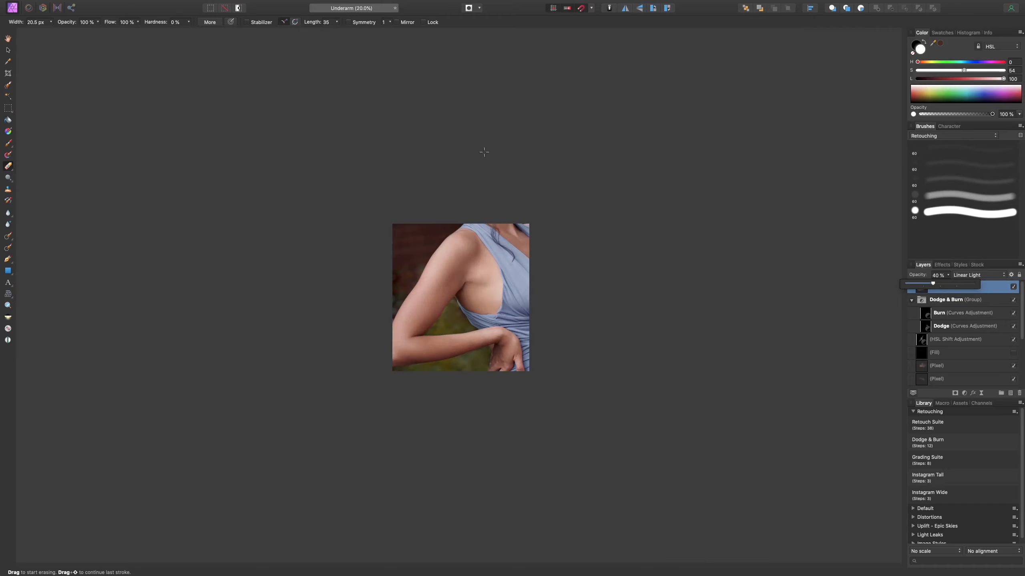
pyautogui.scroll(1, 488, 192)
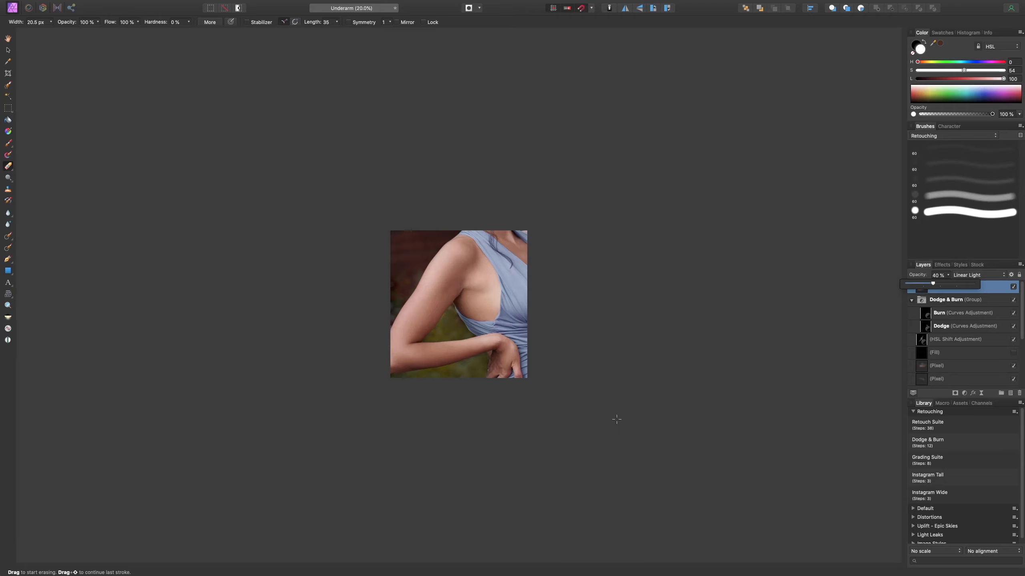
pyautogui.scroll(-2, 616, 420)
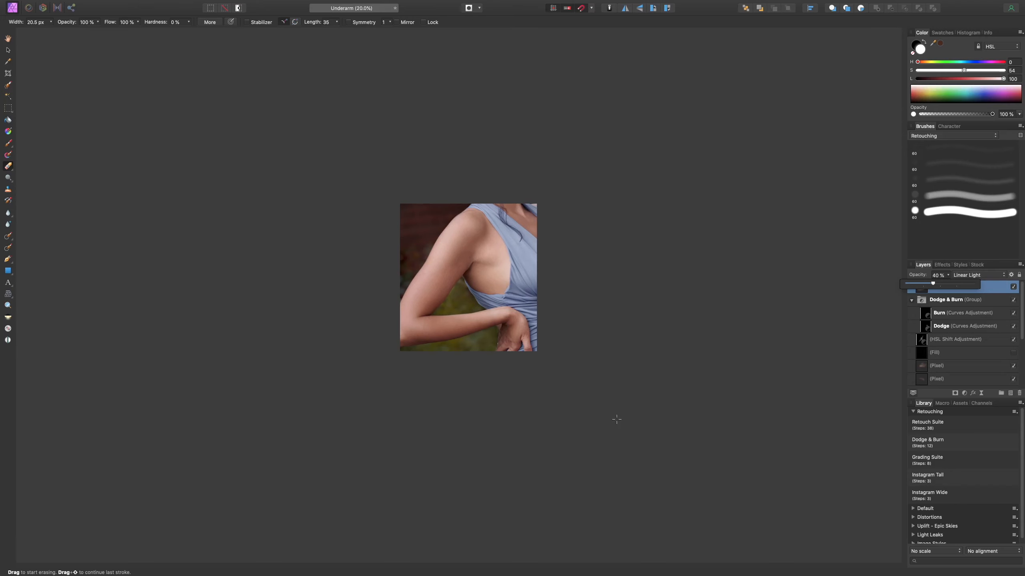
pyautogui.press('super+1')
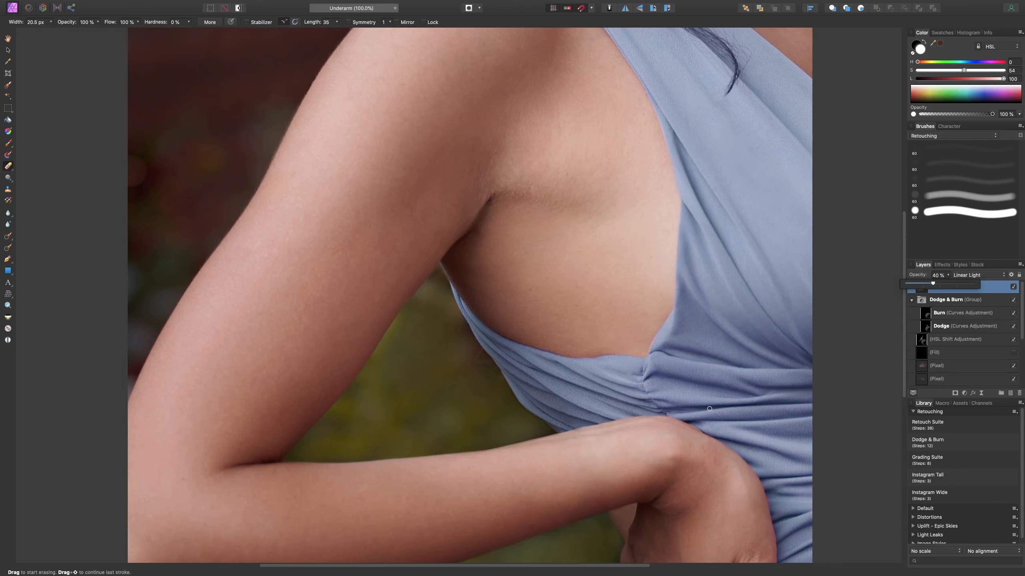
# Select the Burn curves adjustment in the Dodge & Burn group and reduce the Erase Brush width to 8.7 px.
pyautogui.click(972, 316)
pyautogui.press('[')
pyautogui.press('[')
pyautogui.press('[')
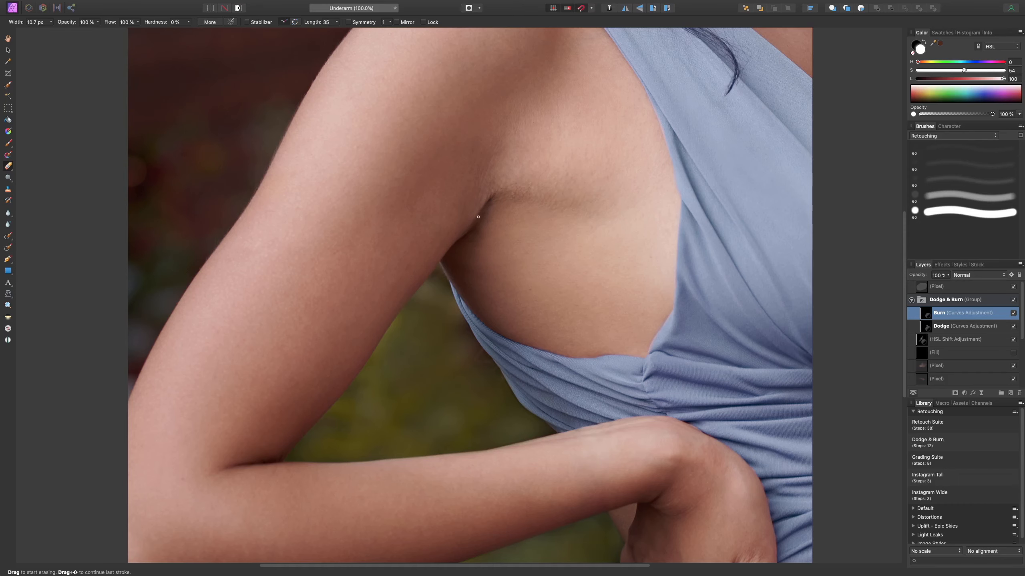
pyautogui.scroll(-4, 493, 198)
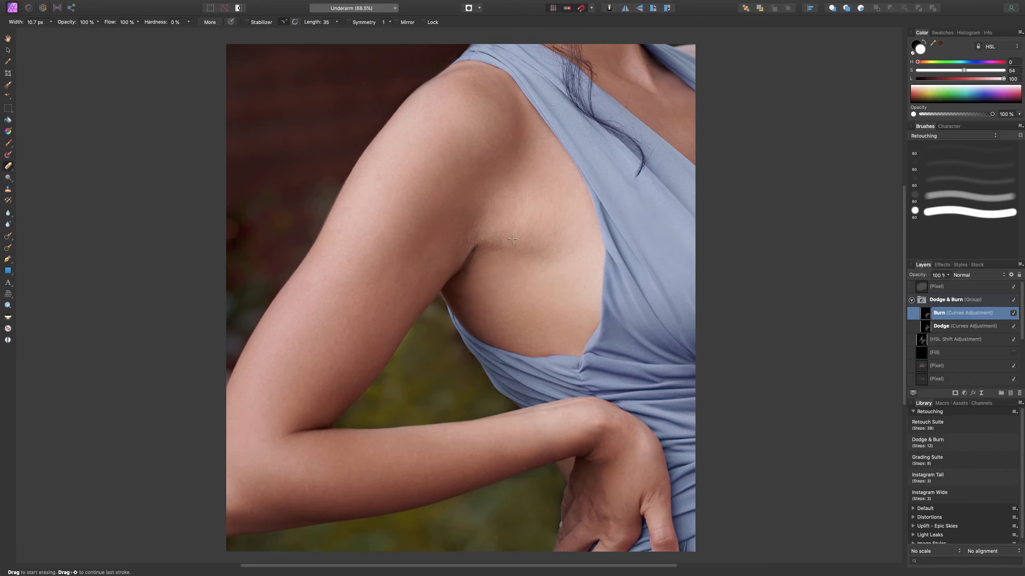
pyautogui.scroll(5, 512, 239)
pyautogui.press('[')
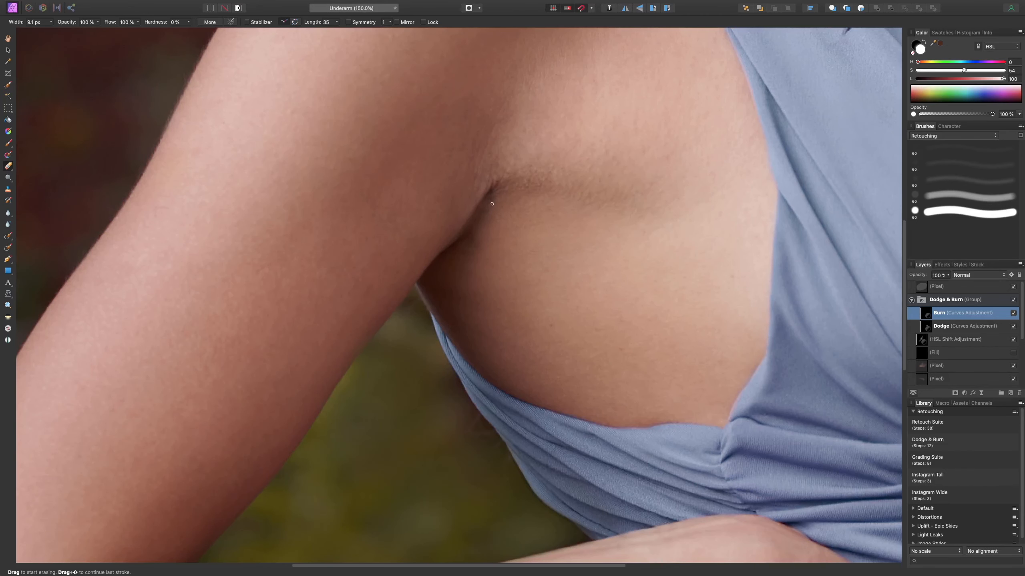
pyautogui.press('[')
pyautogui.press('[')
# Toggle all the retouching layers together off and on at 75% zoom to compare the underarm before and after.
pyautogui.press('super+minus')
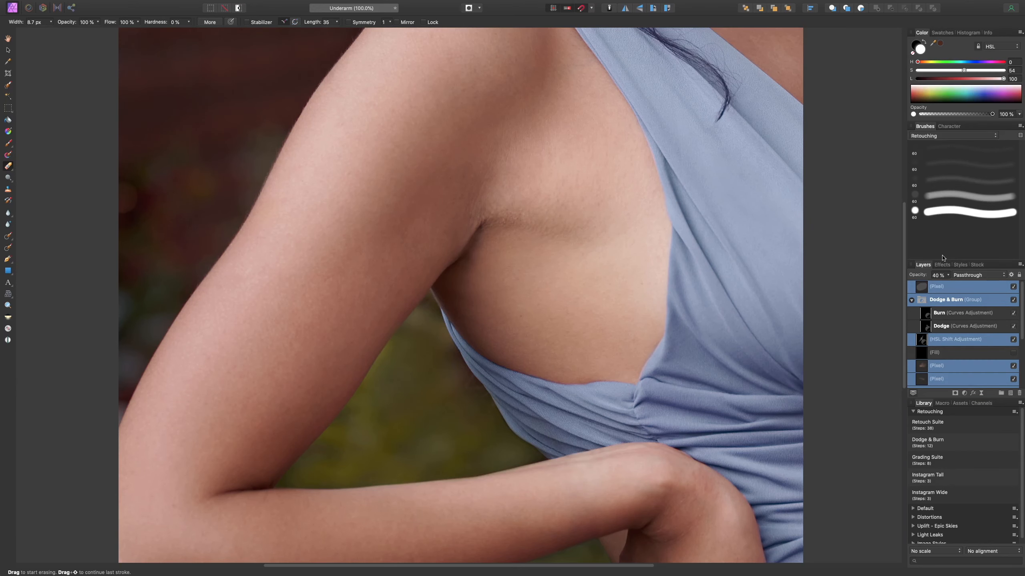
pyautogui.click(1014, 287)
pyautogui.press('super+minus')
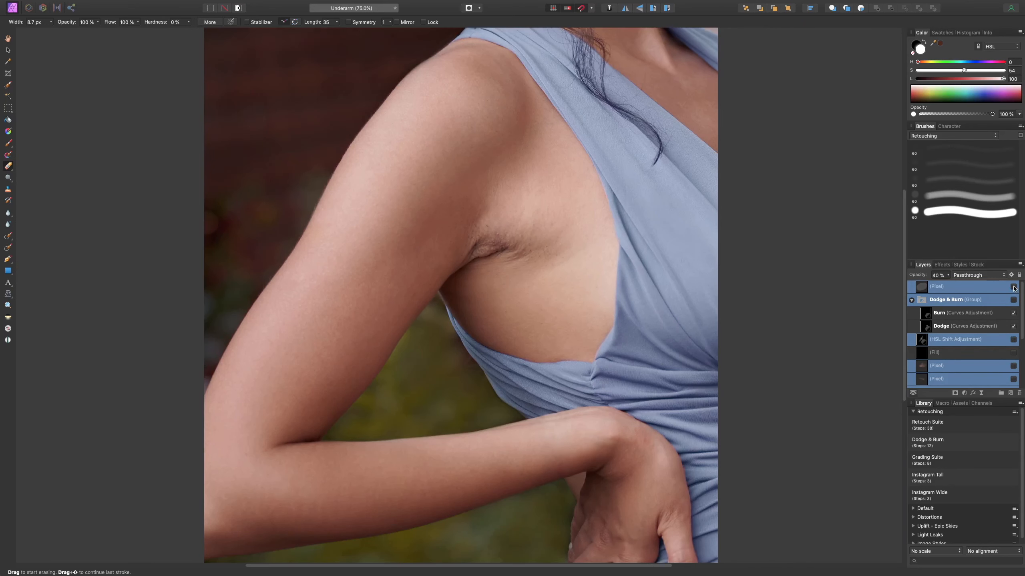
pyautogui.click(1013, 287)
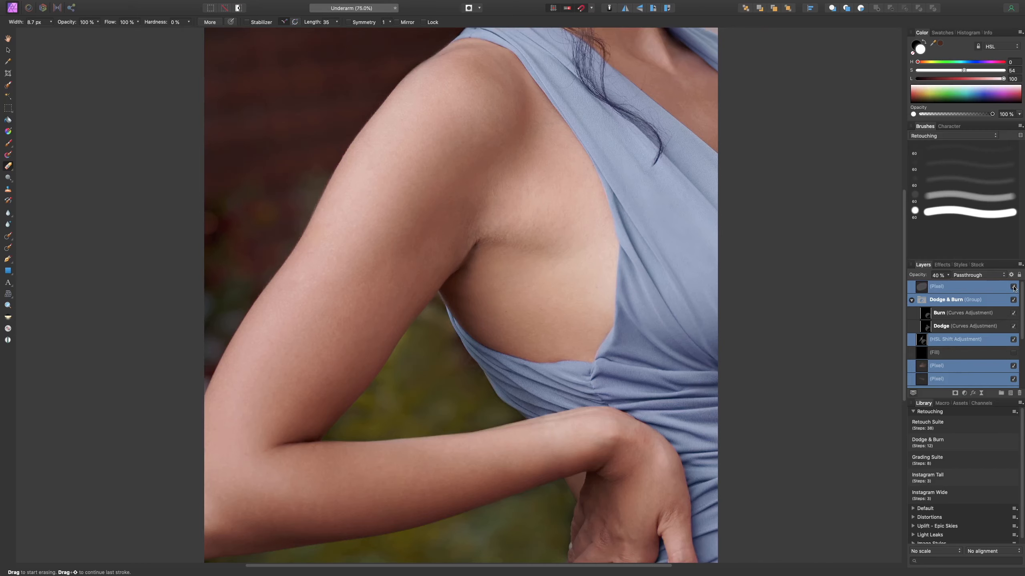
pyautogui.click(1013, 286)
pyautogui.click(1013, 287)
pyautogui.click(1013, 286)
pyautogui.click(1014, 287)
pyautogui.click(1013, 286)
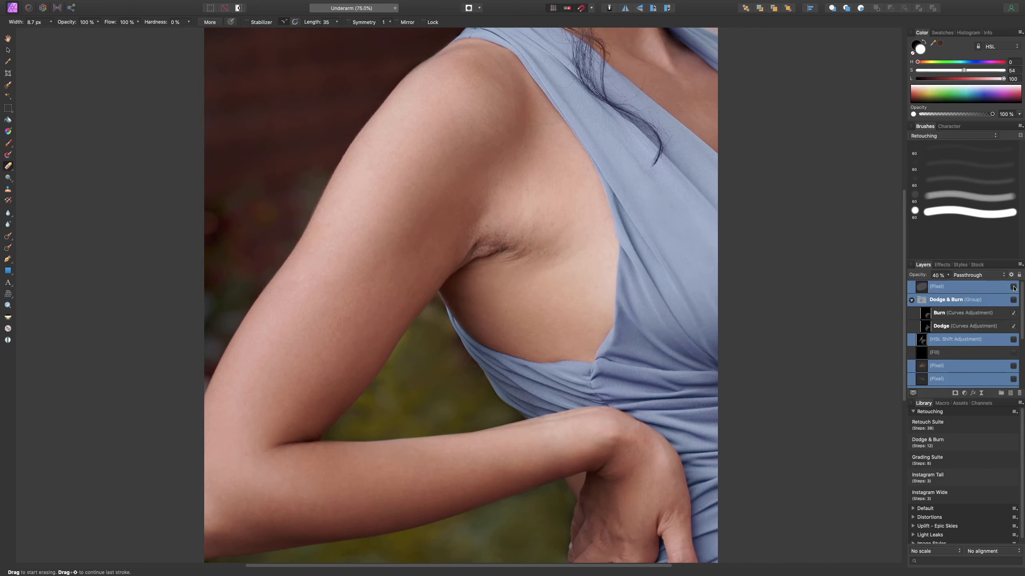
# Compare the complete retouch with the original at 25% zoom and with the whole image fitted, leaving the layers visible.
pyautogui.press('super+minus')
pyautogui.press('super+minus')
pyautogui.click(1013, 286)
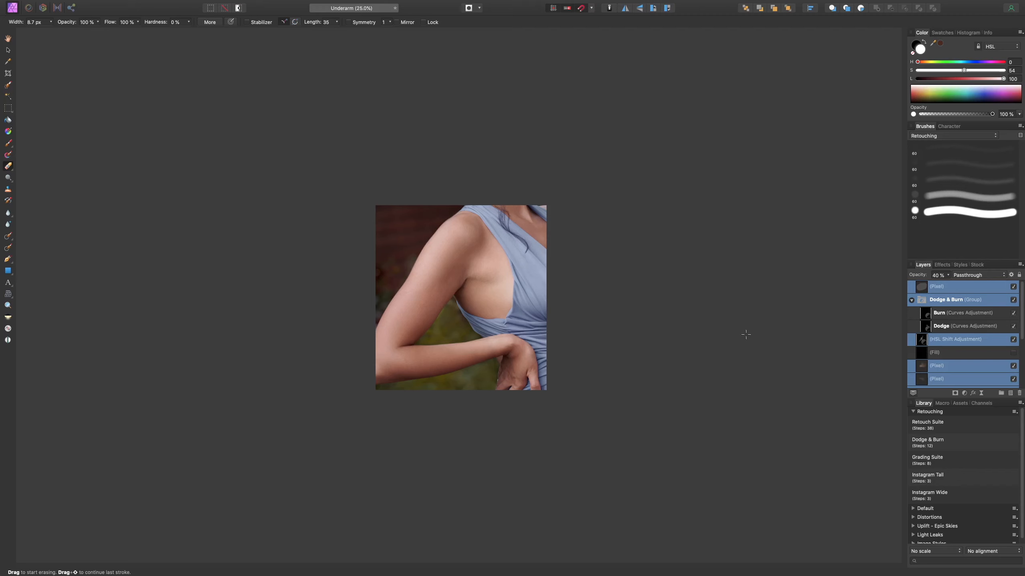
pyautogui.press('super+0')
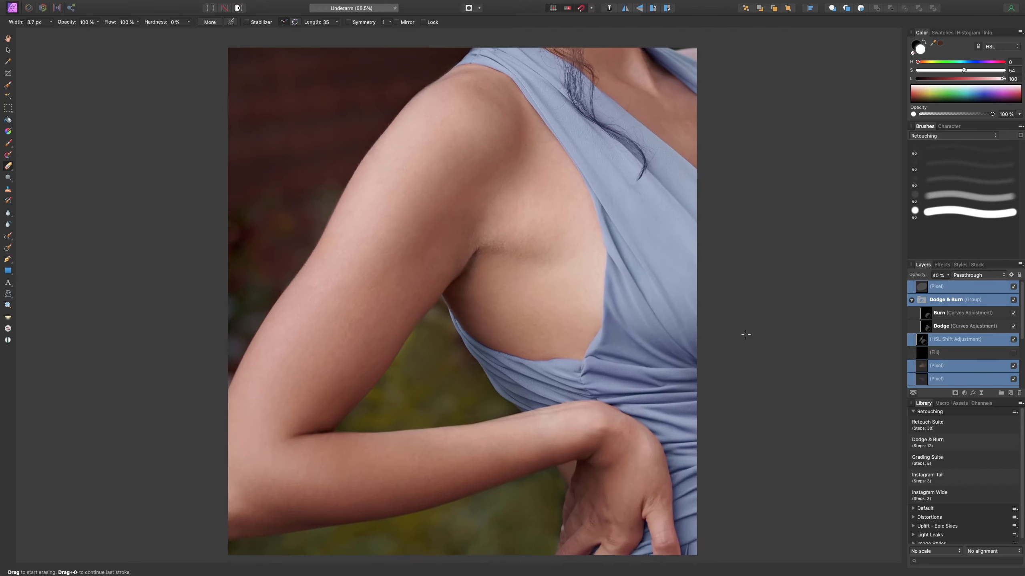
pyautogui.click(1013, 287)
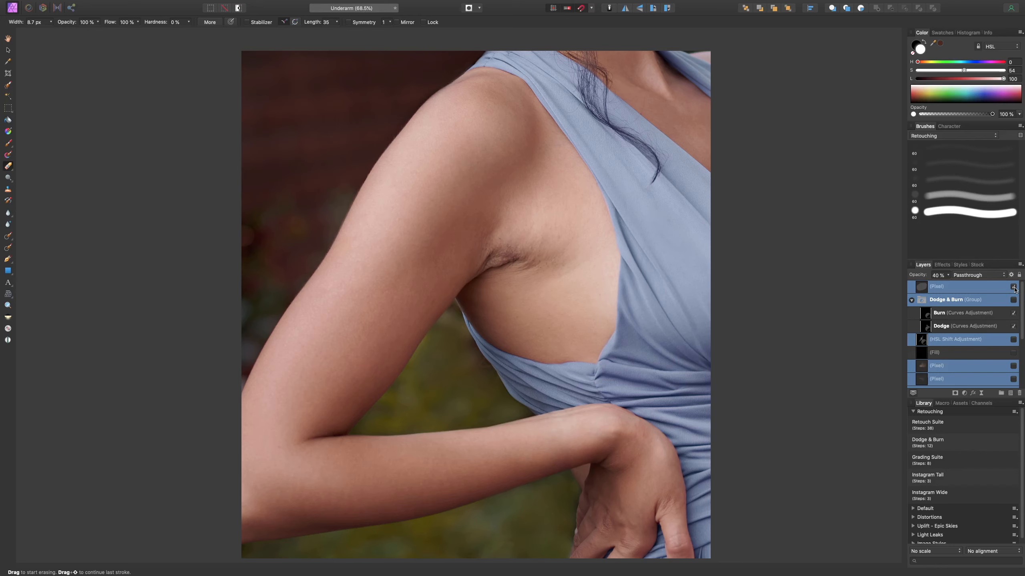
pyautogui.click(1013, 287)
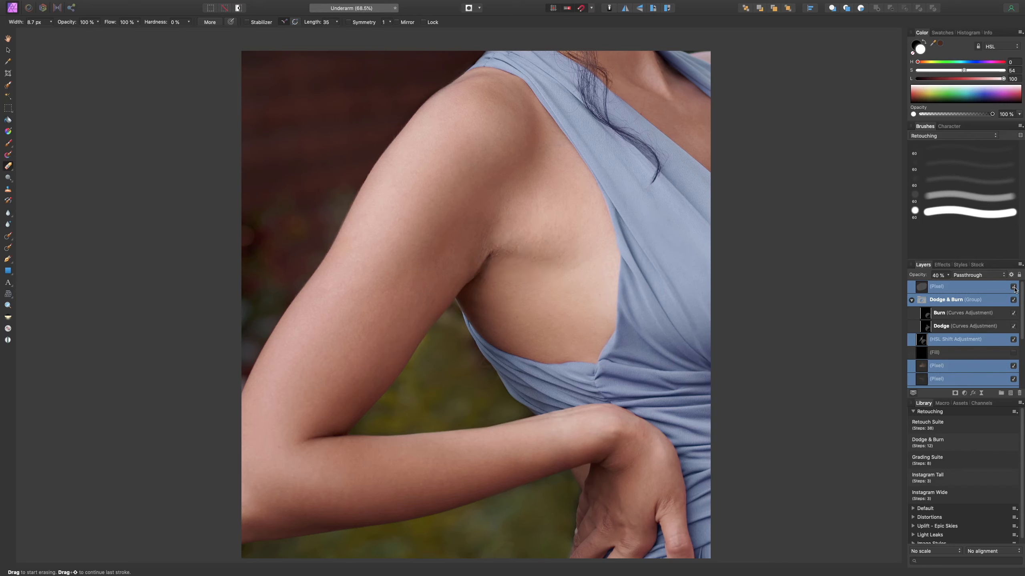